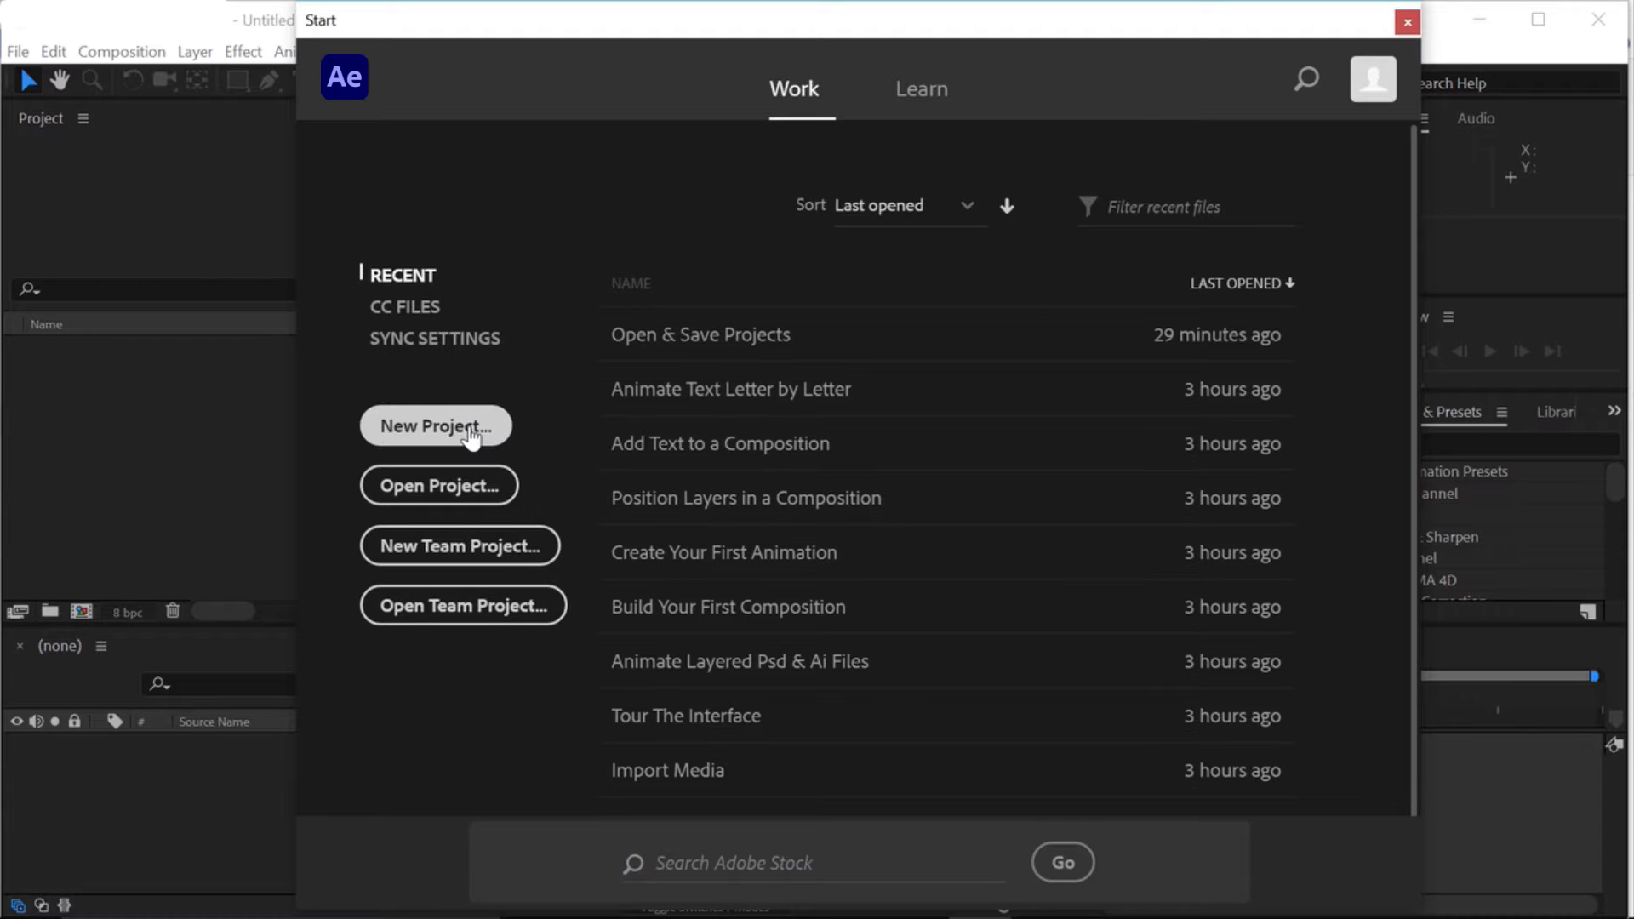
# Open Open & Save Projects.aep from the Get to Know After Effects folder
pyautogui.click(459, 499)
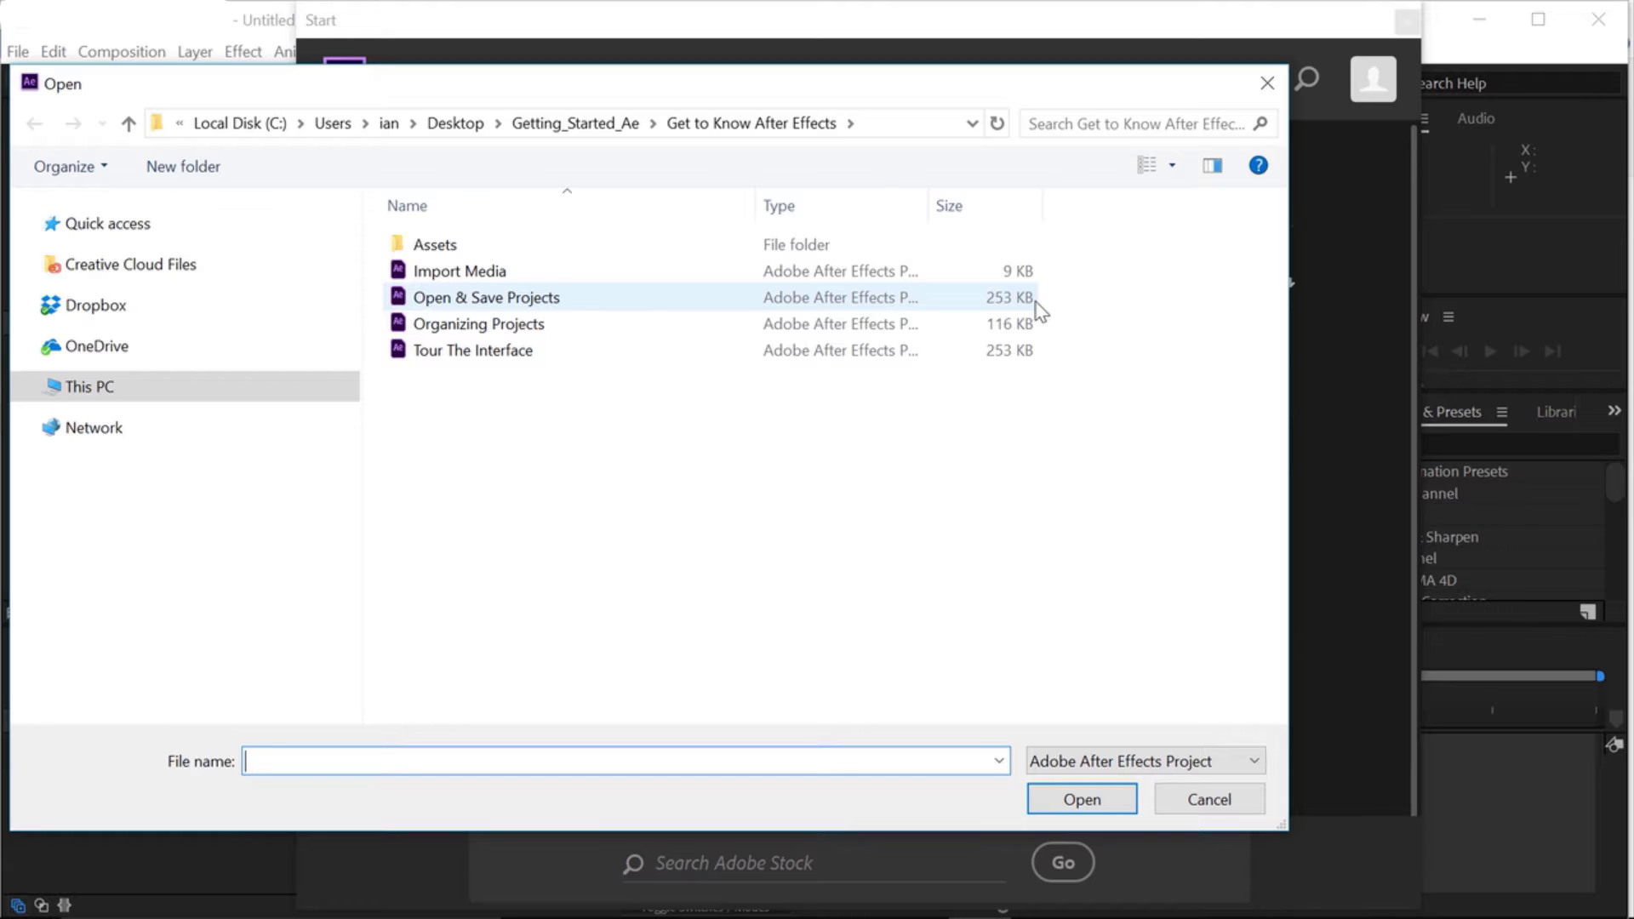
pyautogui.click(784, 299)
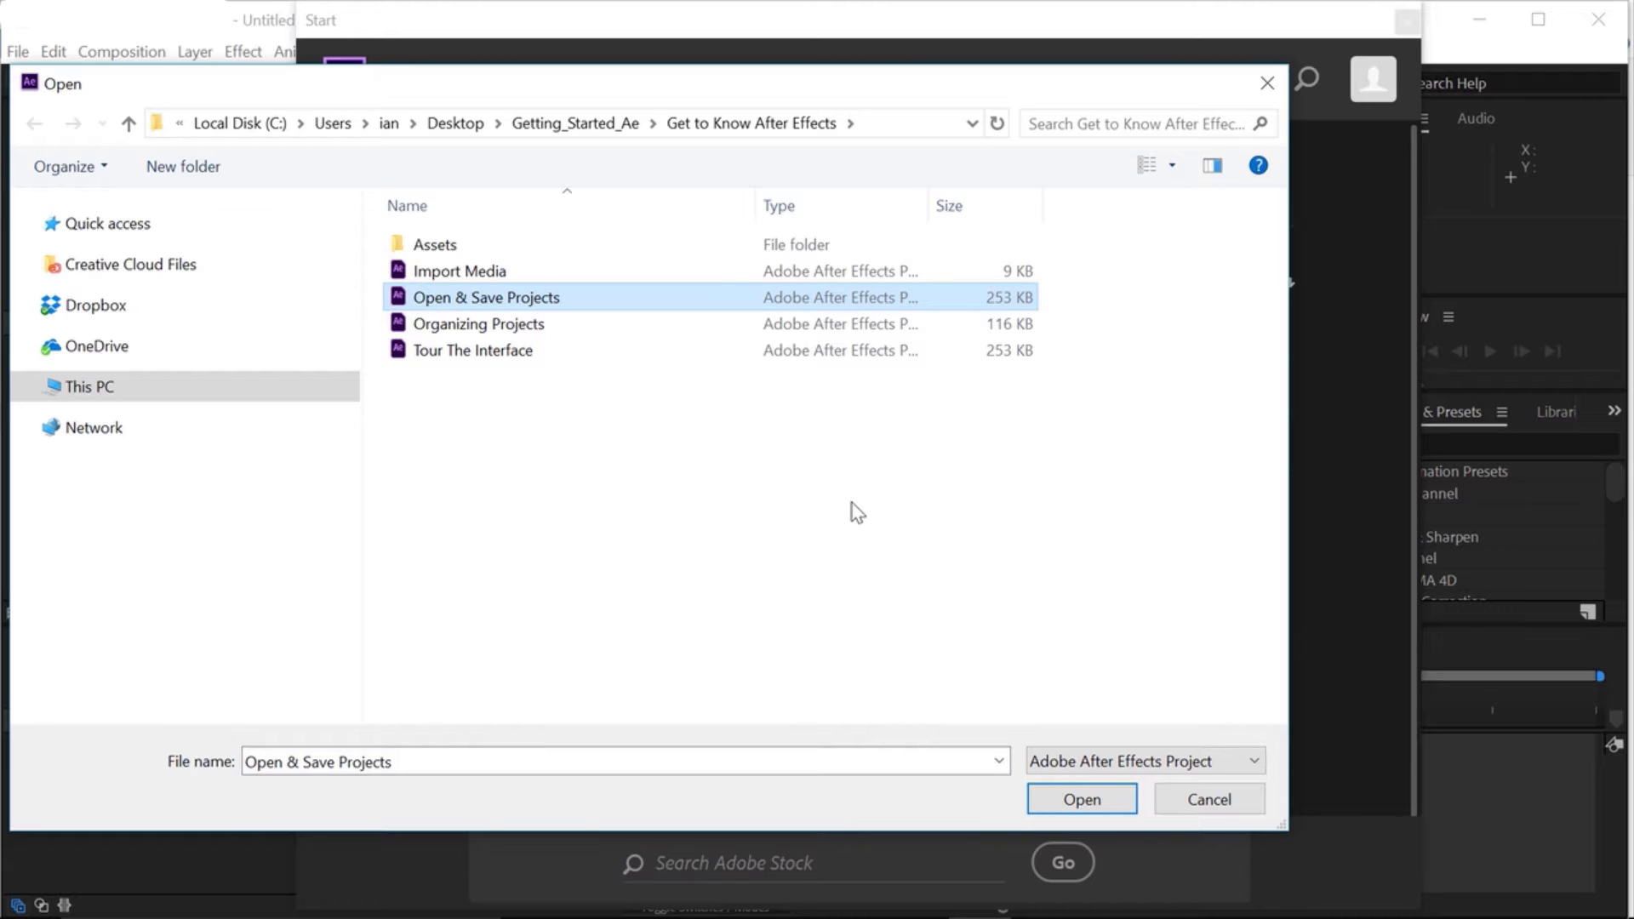
pyautogui.click(1080, 798)
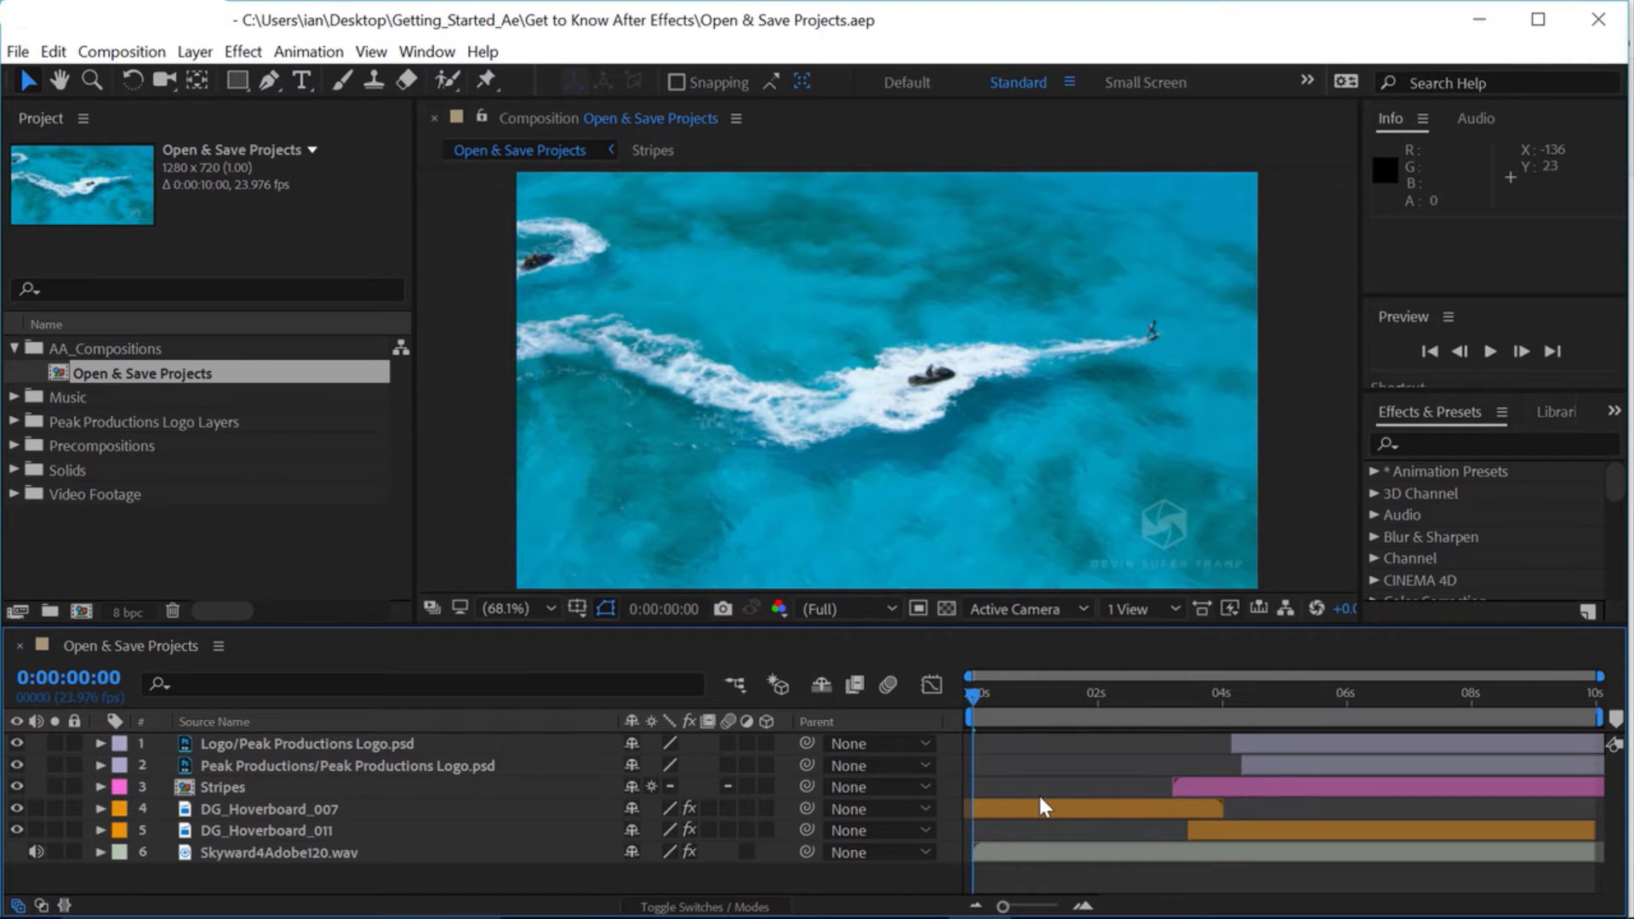
# Preview the composition and pause playback at 0:00:08:05 on the Peak Productions logo
pyautogui.press('space')
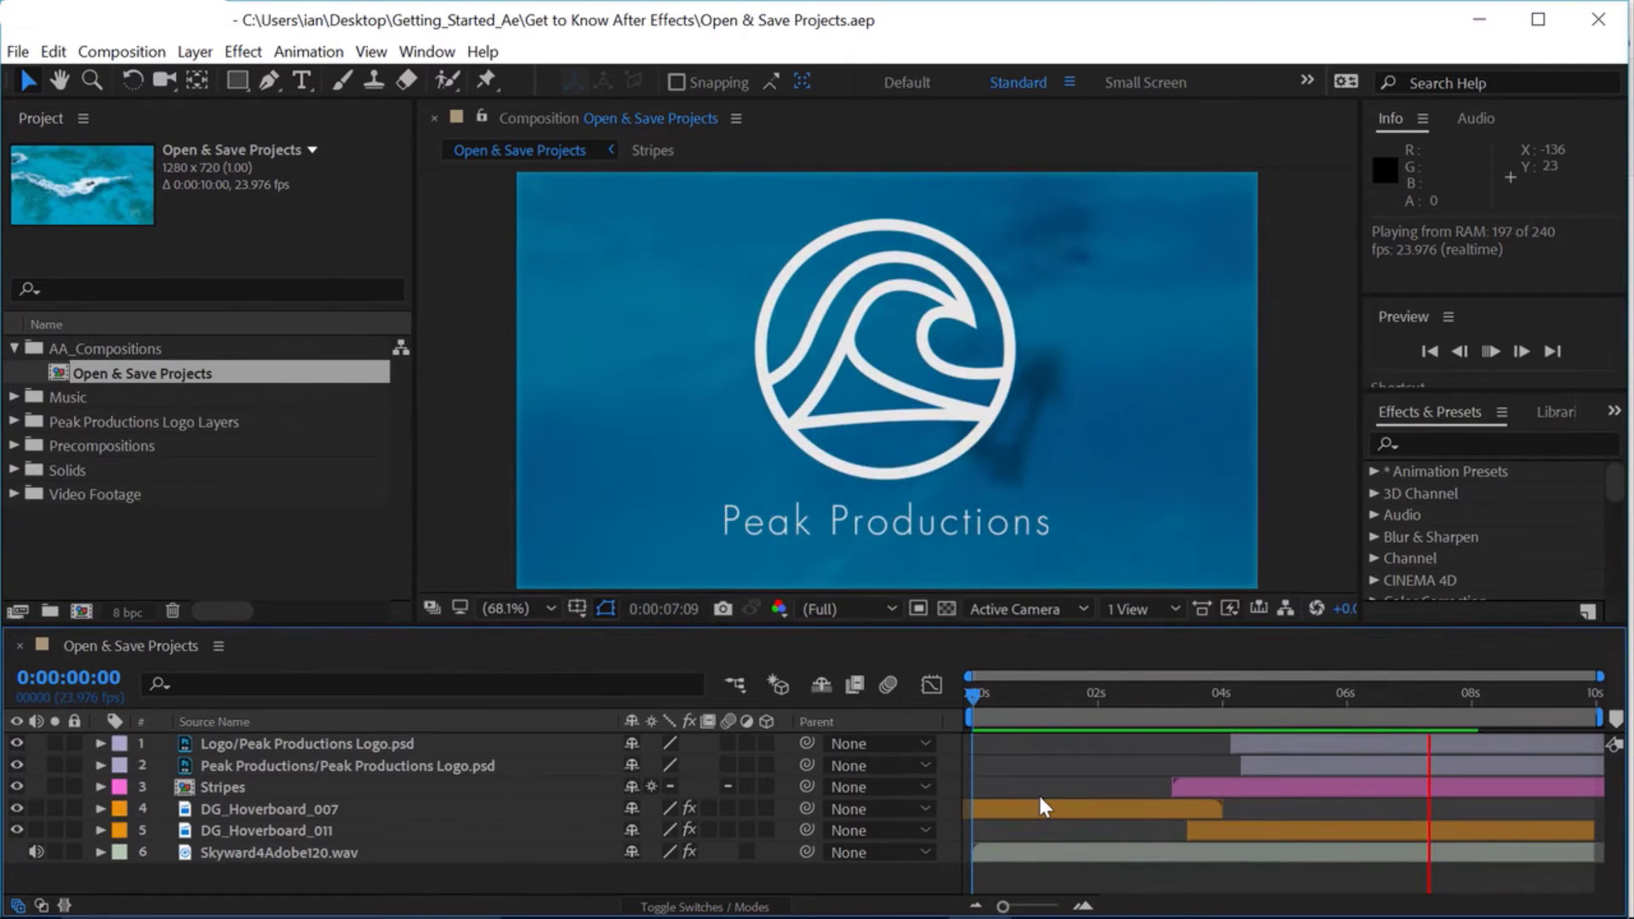
pyautogui.press('space')
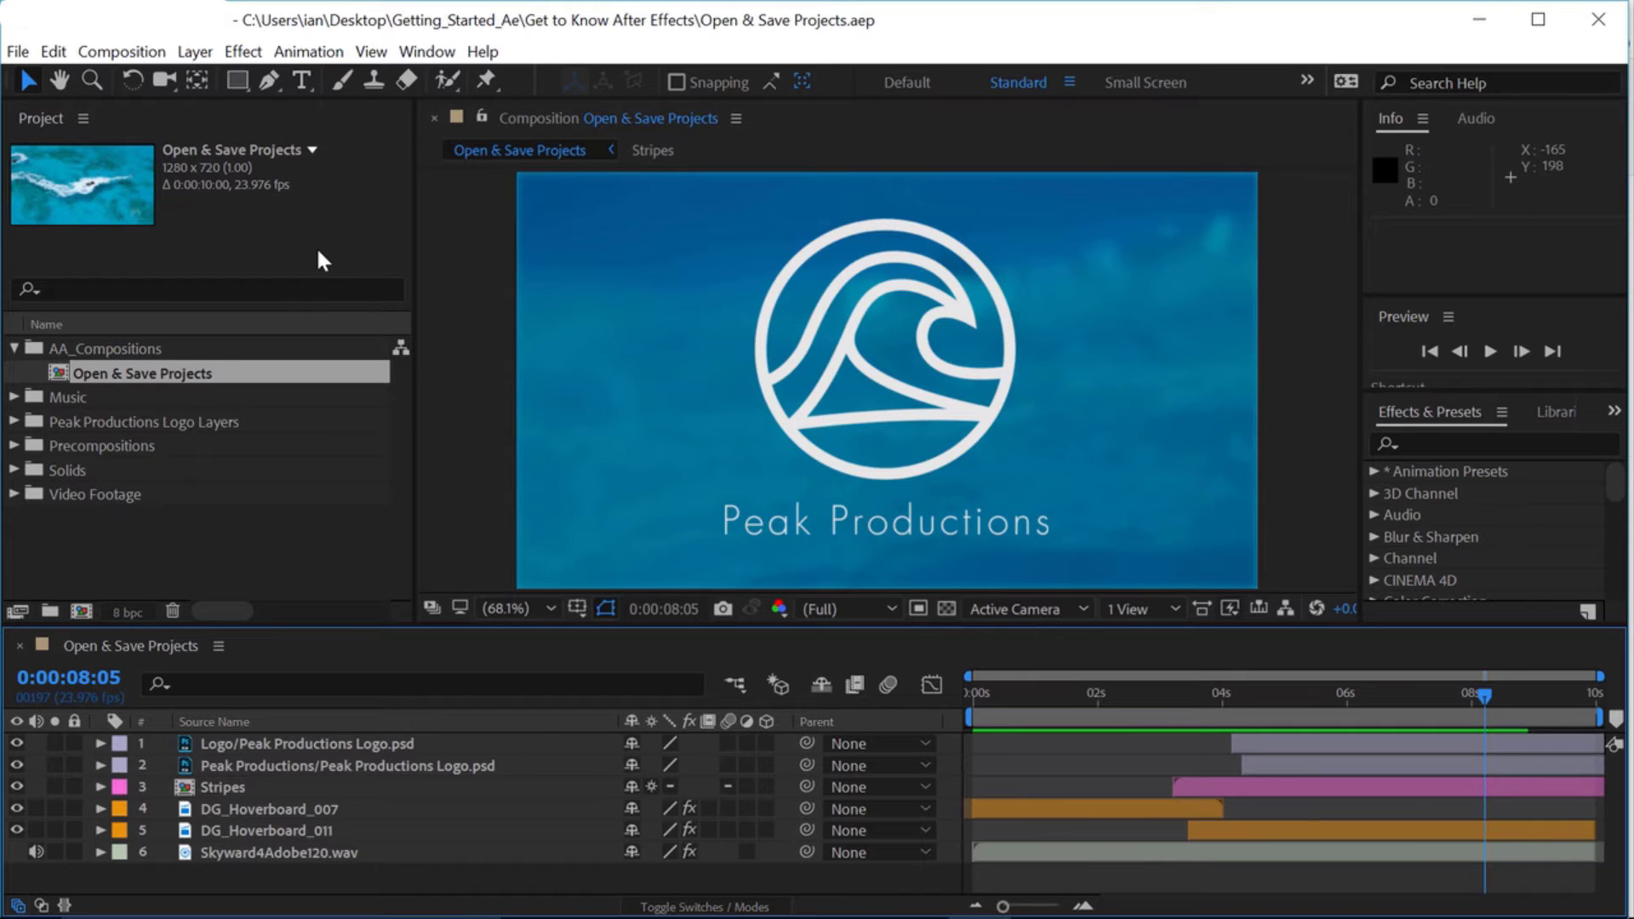
# Expand the Music and Video Footage folders in the Project panel
pyautogui.click(204, 255)
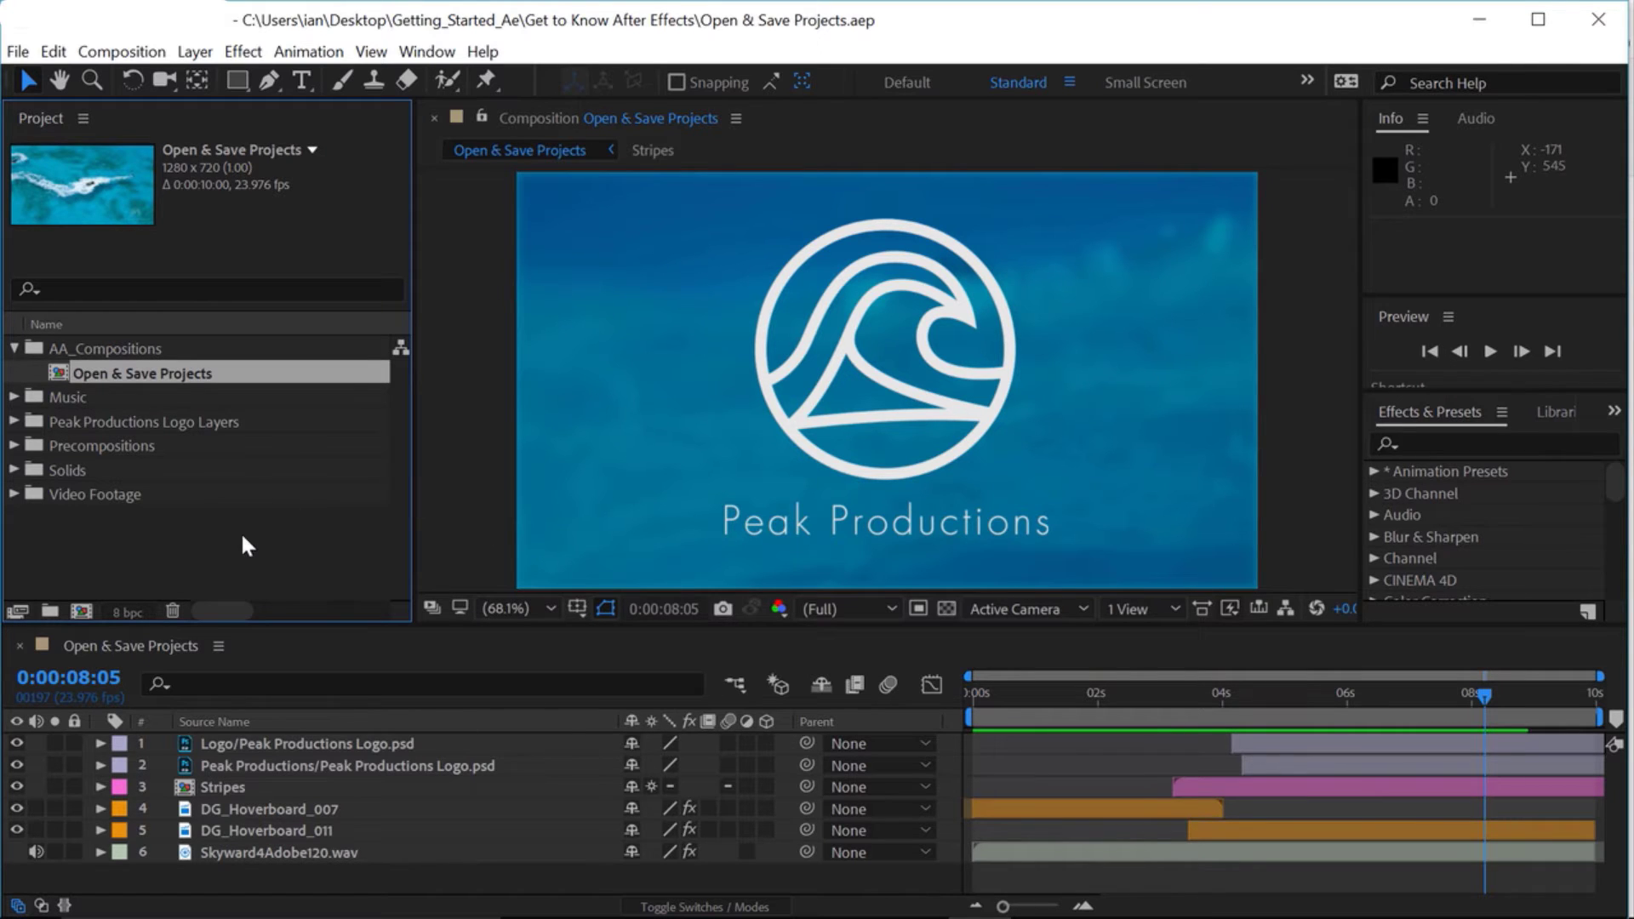
pyautogui.click(14, 397)
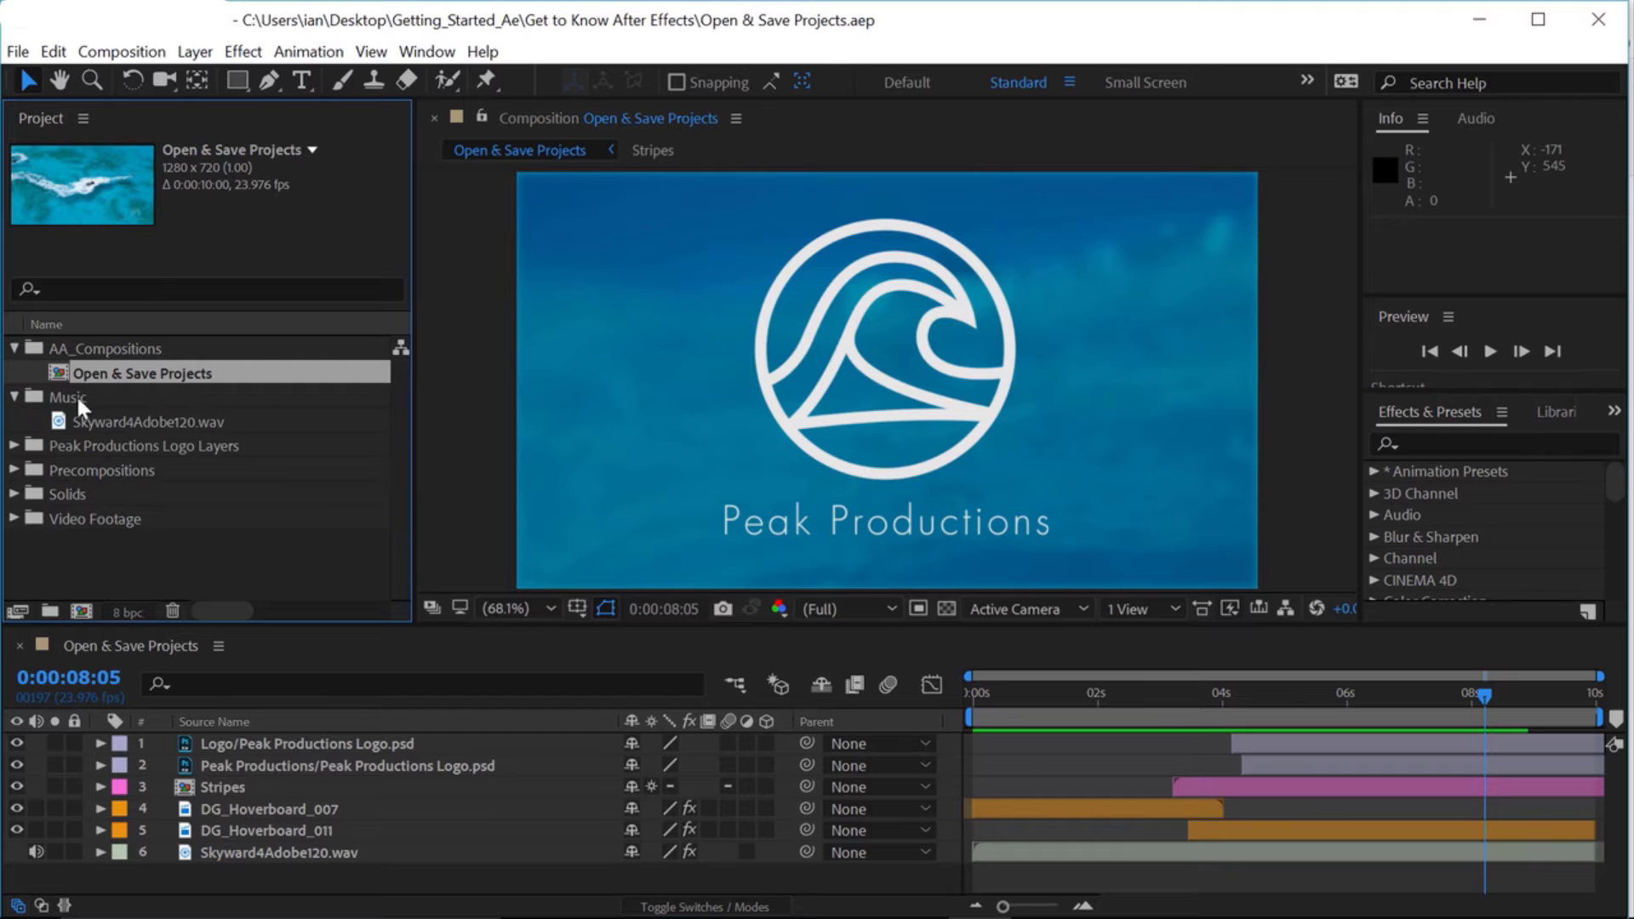
pyautogui.click(14, 519)
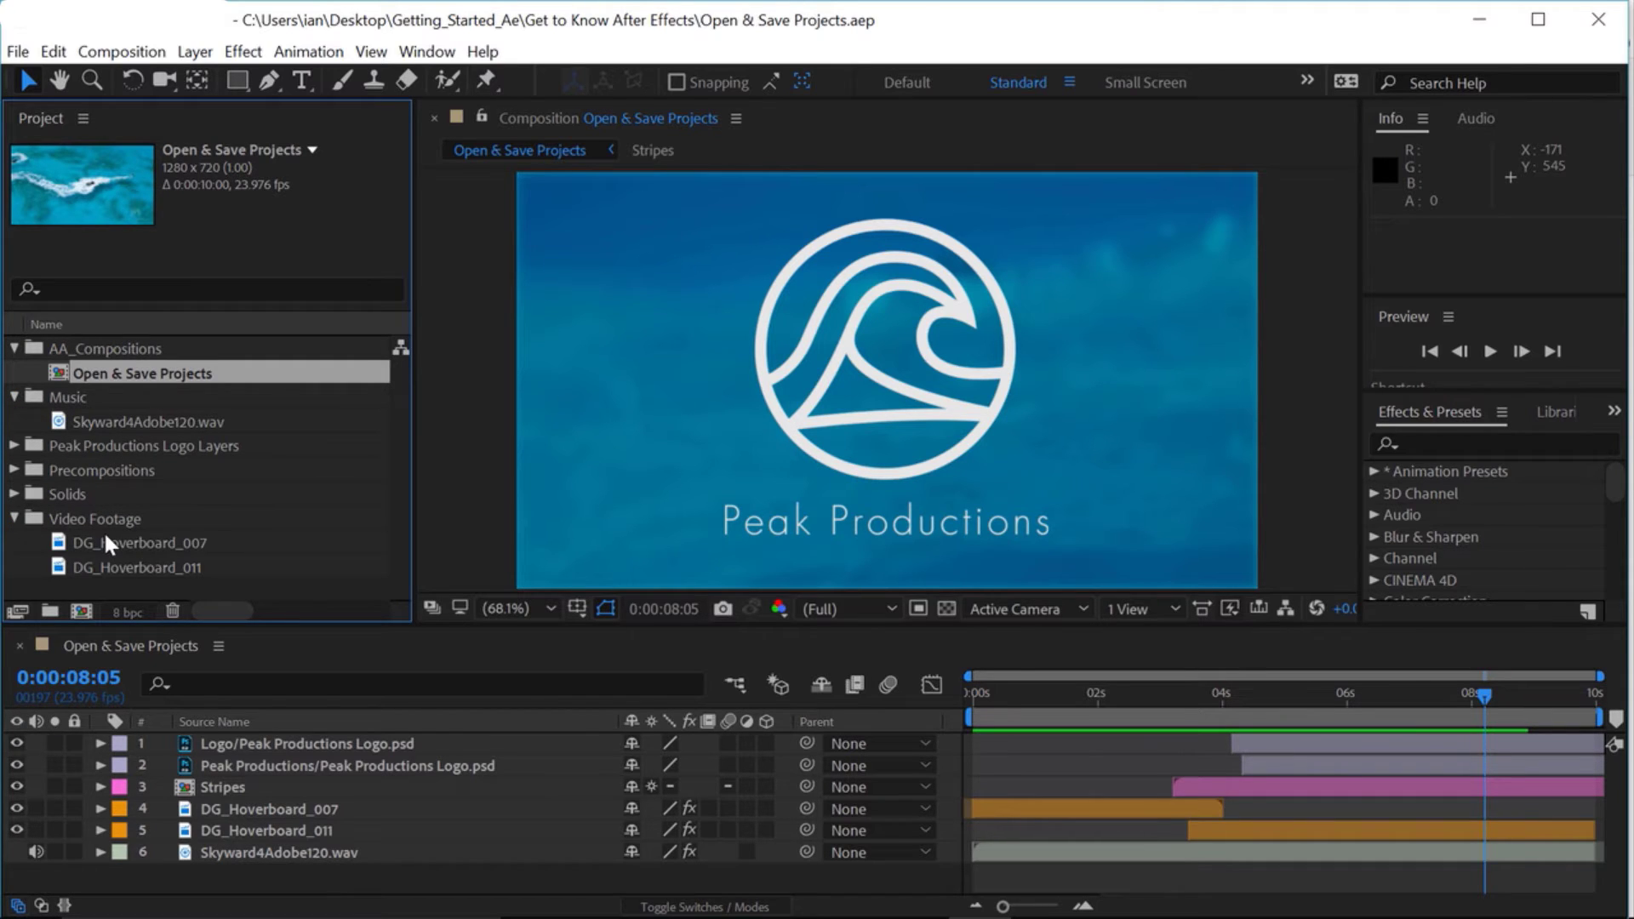
# Reveal the DG_Hoverboard_007 footage's source file in File Explorer
pyautogui.click(91, 553)
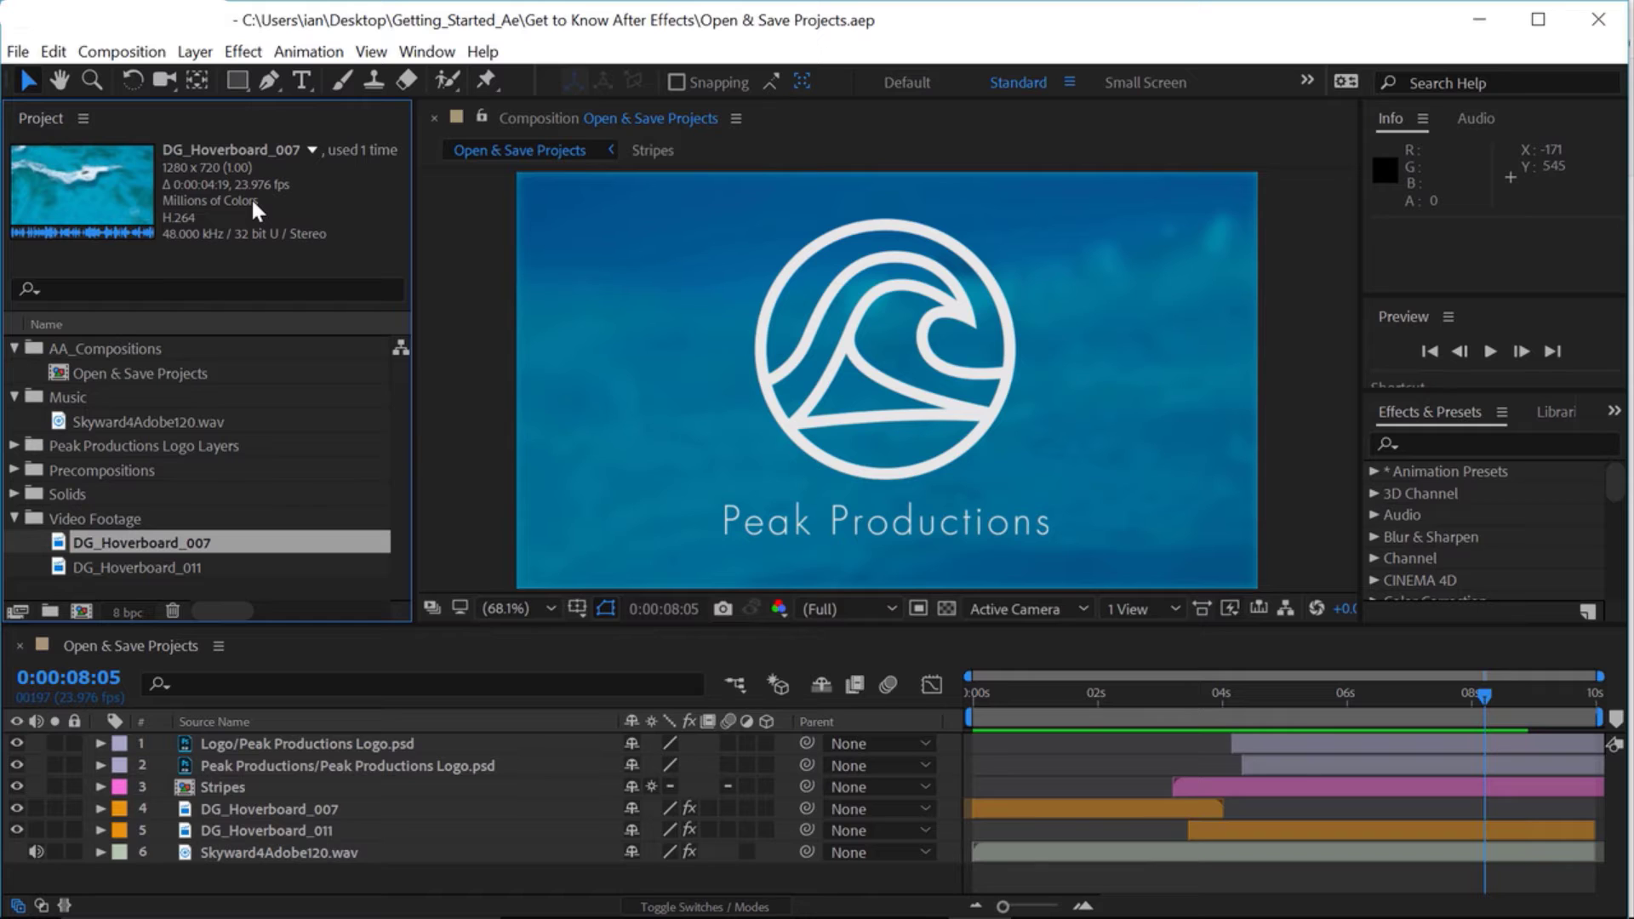
pyautogui.rightClick(60, 553)
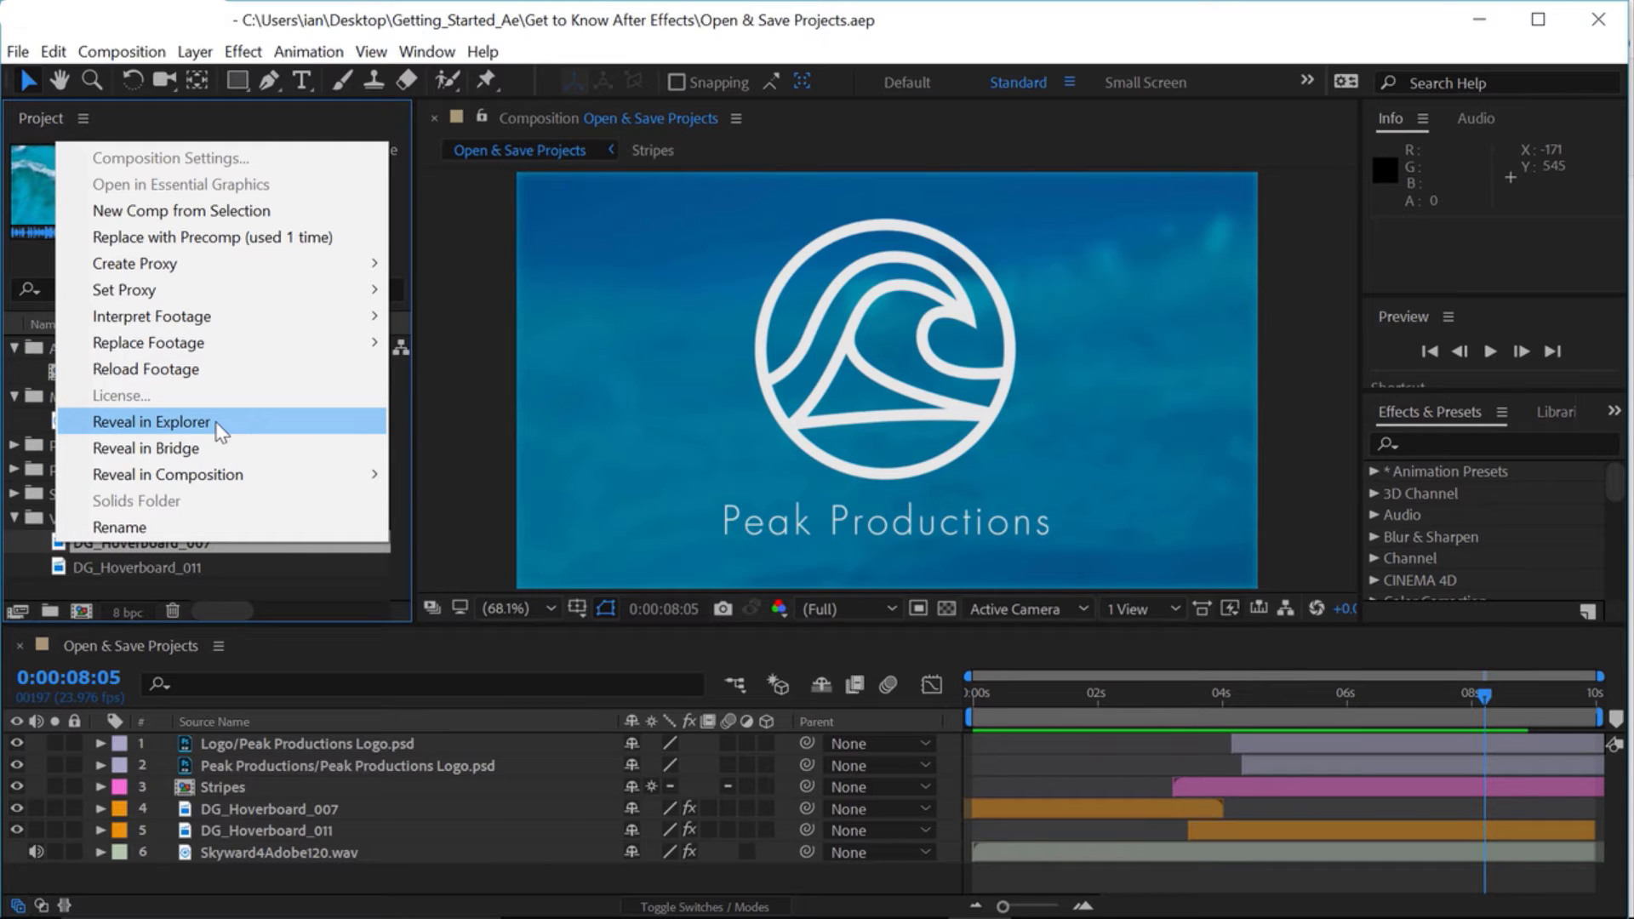
pyautogui.click(218, 425)
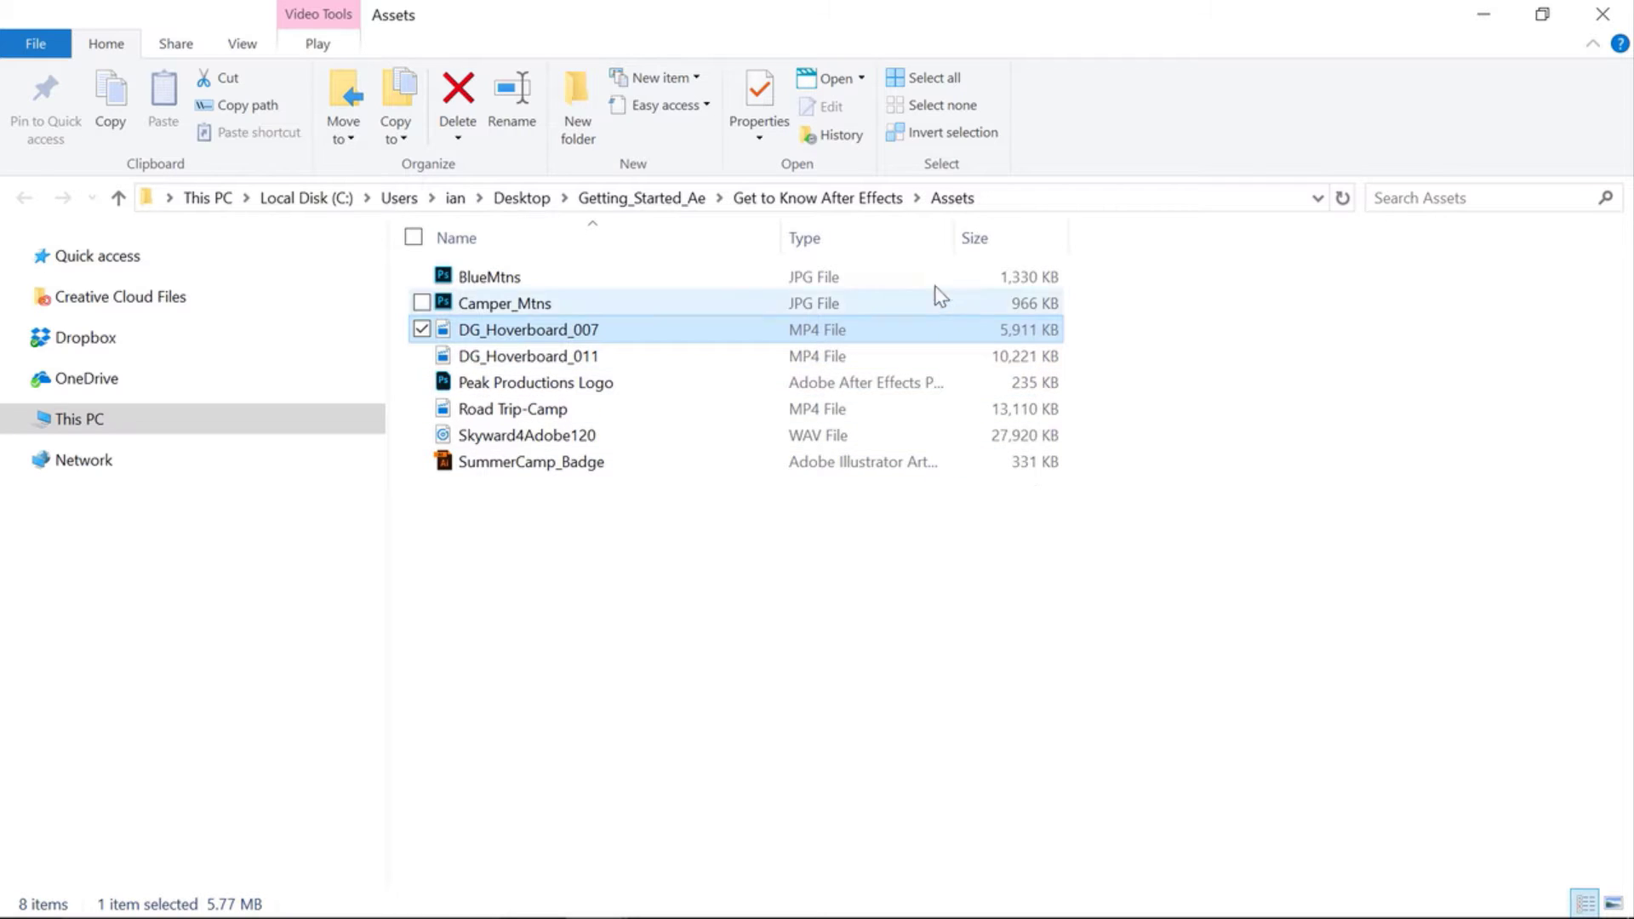
# Go up to the Get to Know After Effects folder using the breadcrumb bar
pyautogui.click(816, 207)
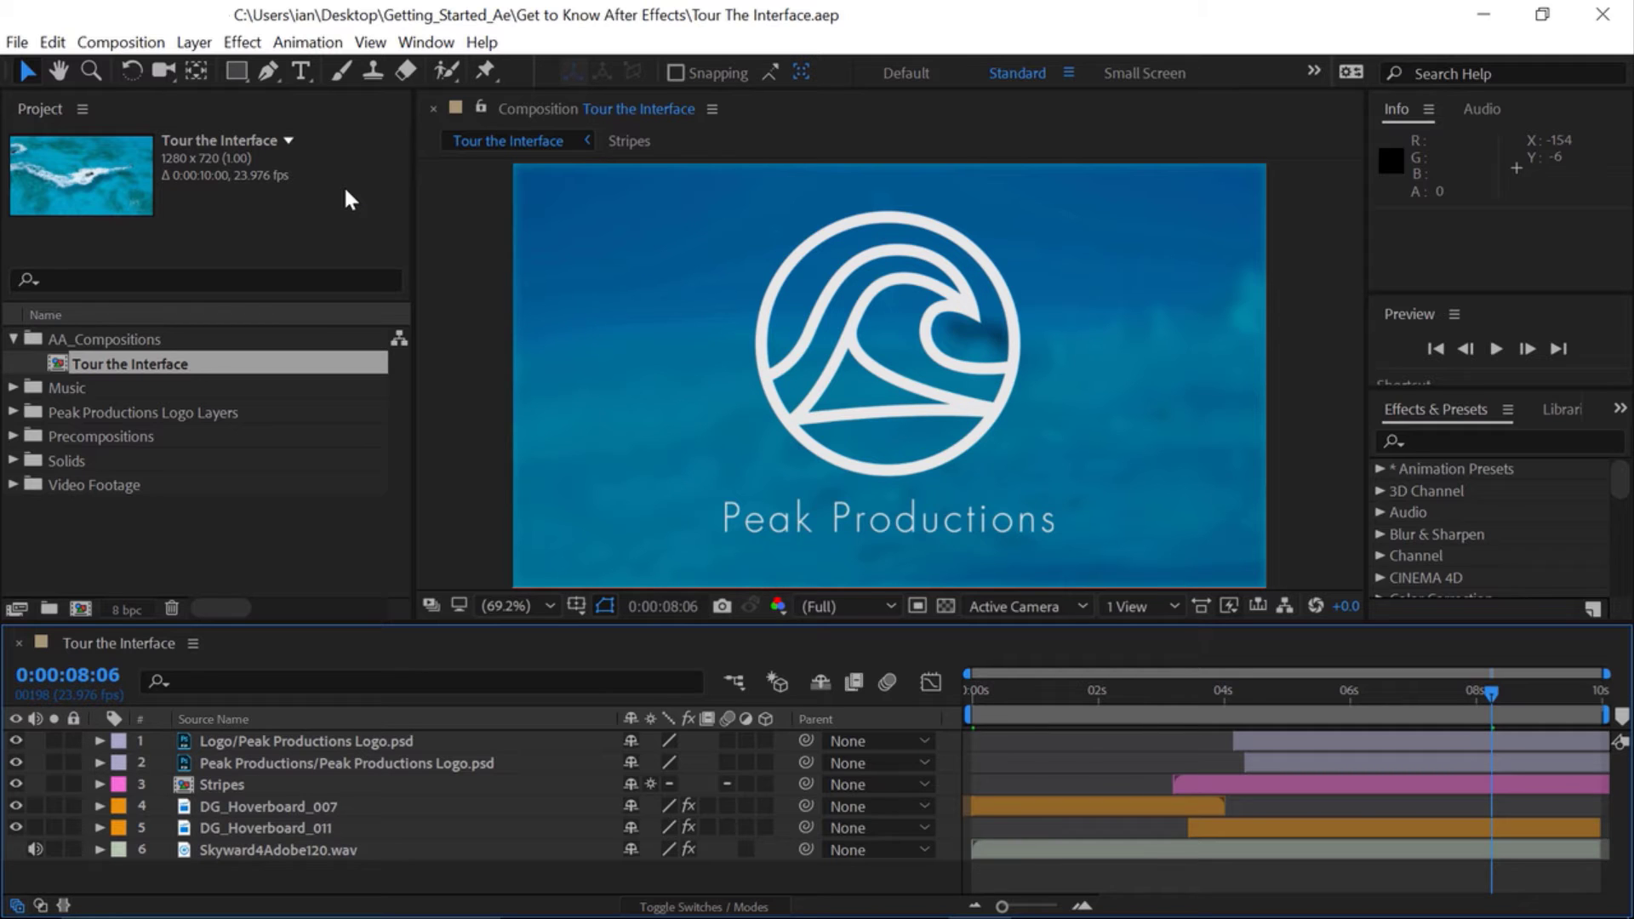
# Reset the Standard workspace to its saved layout from Window > Workspace
pyautogui.click(425, 43)
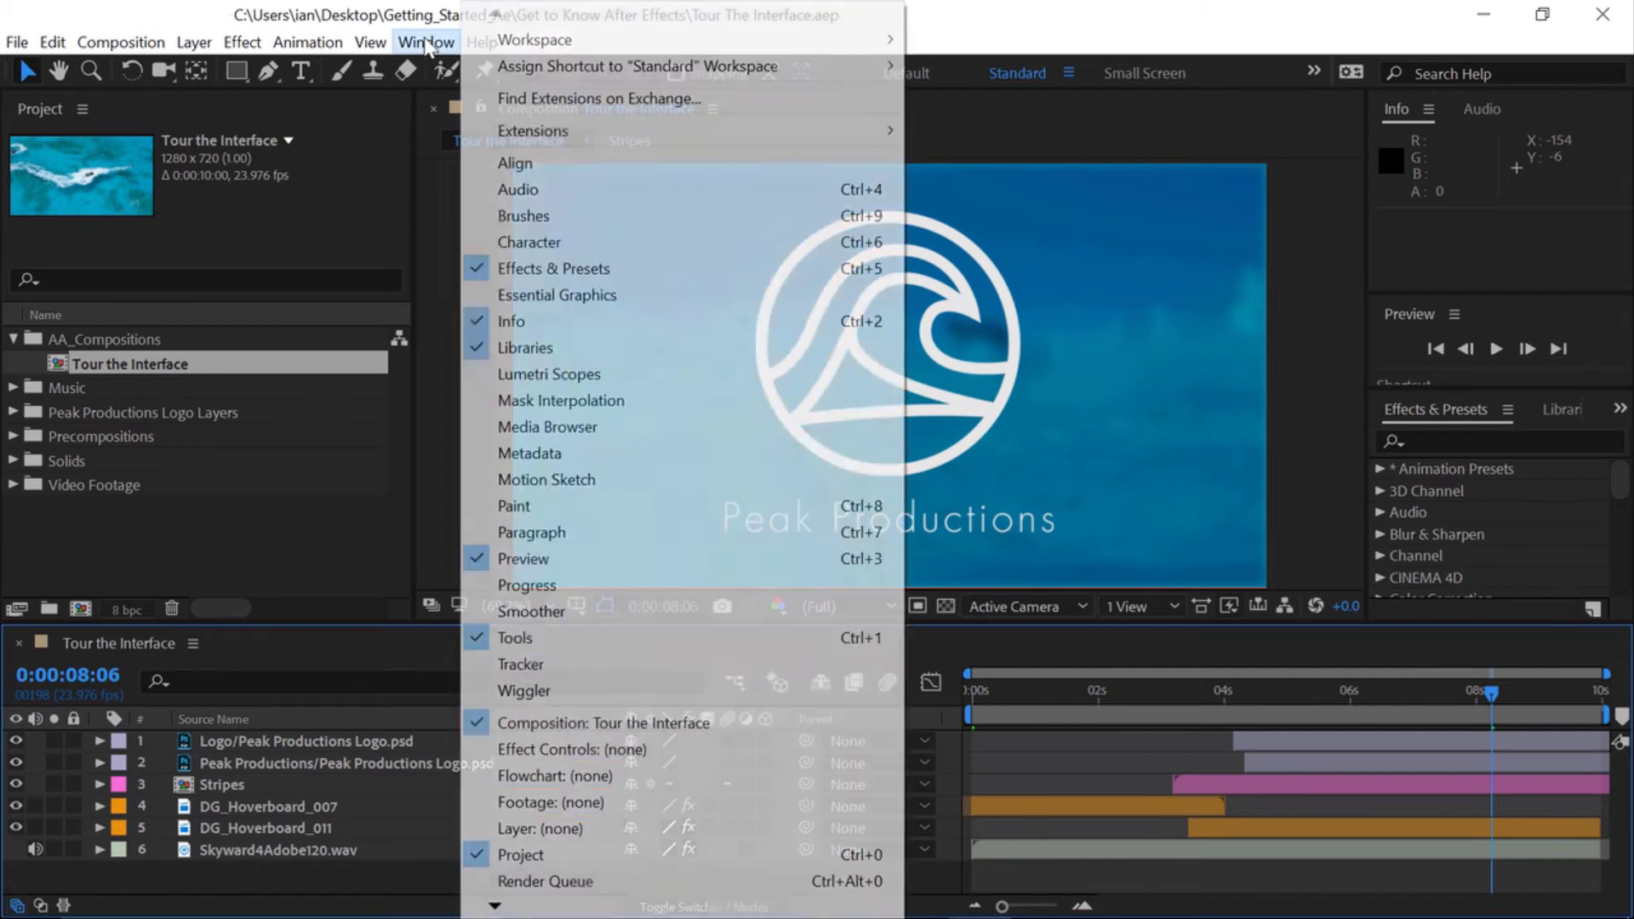
pyautogui.moveTo(507, 34)
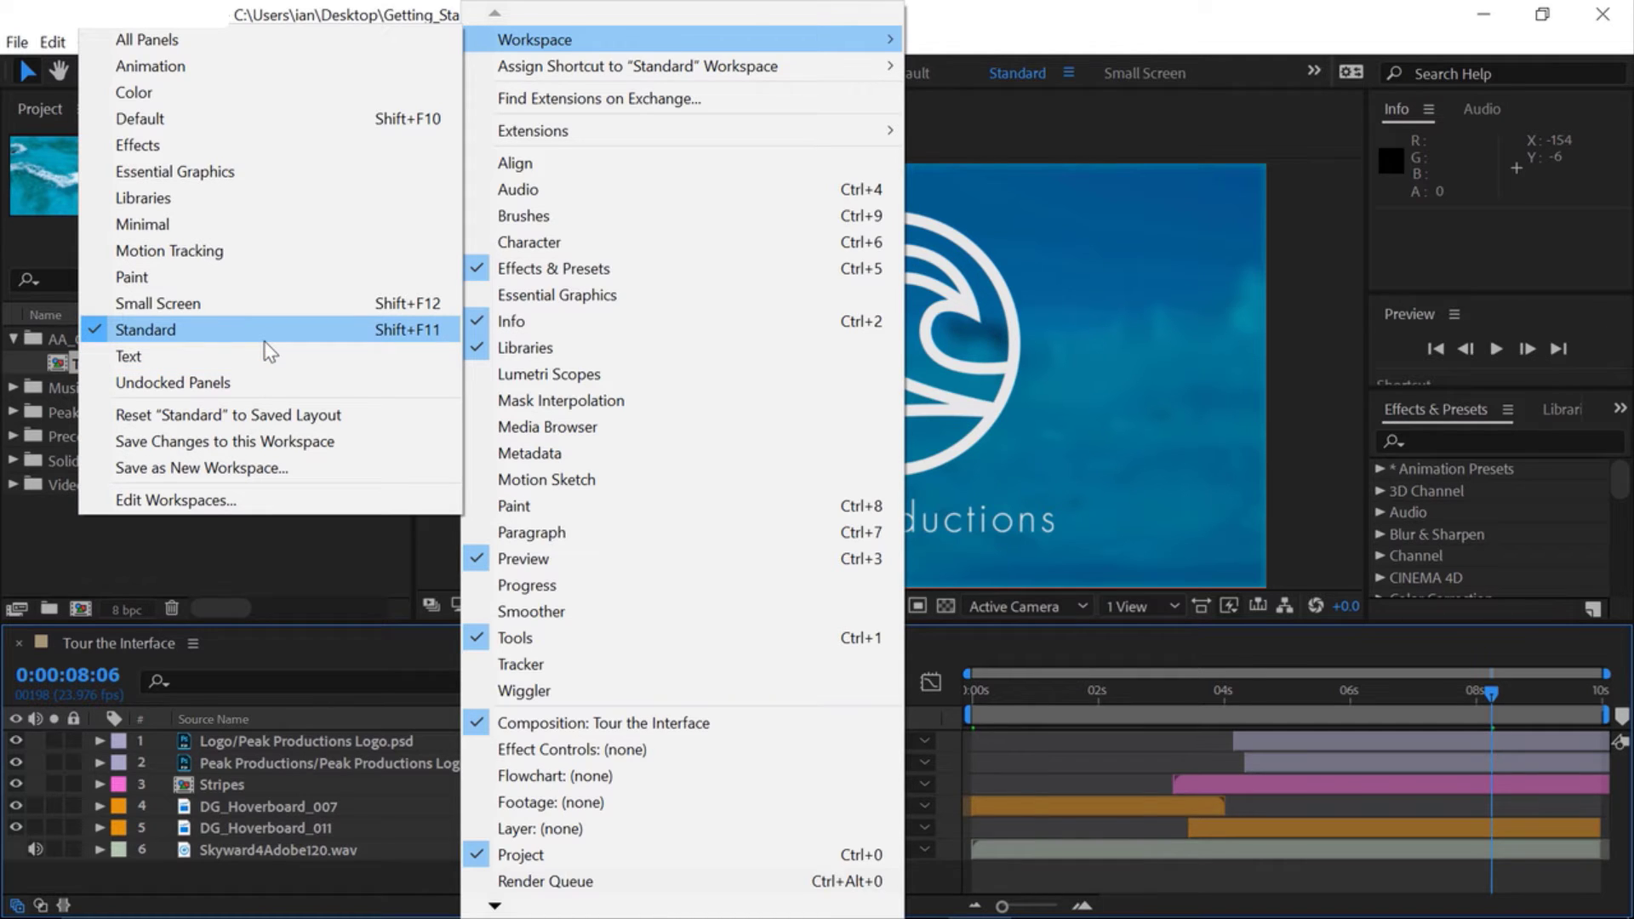
pyautogui.click(257, 412)
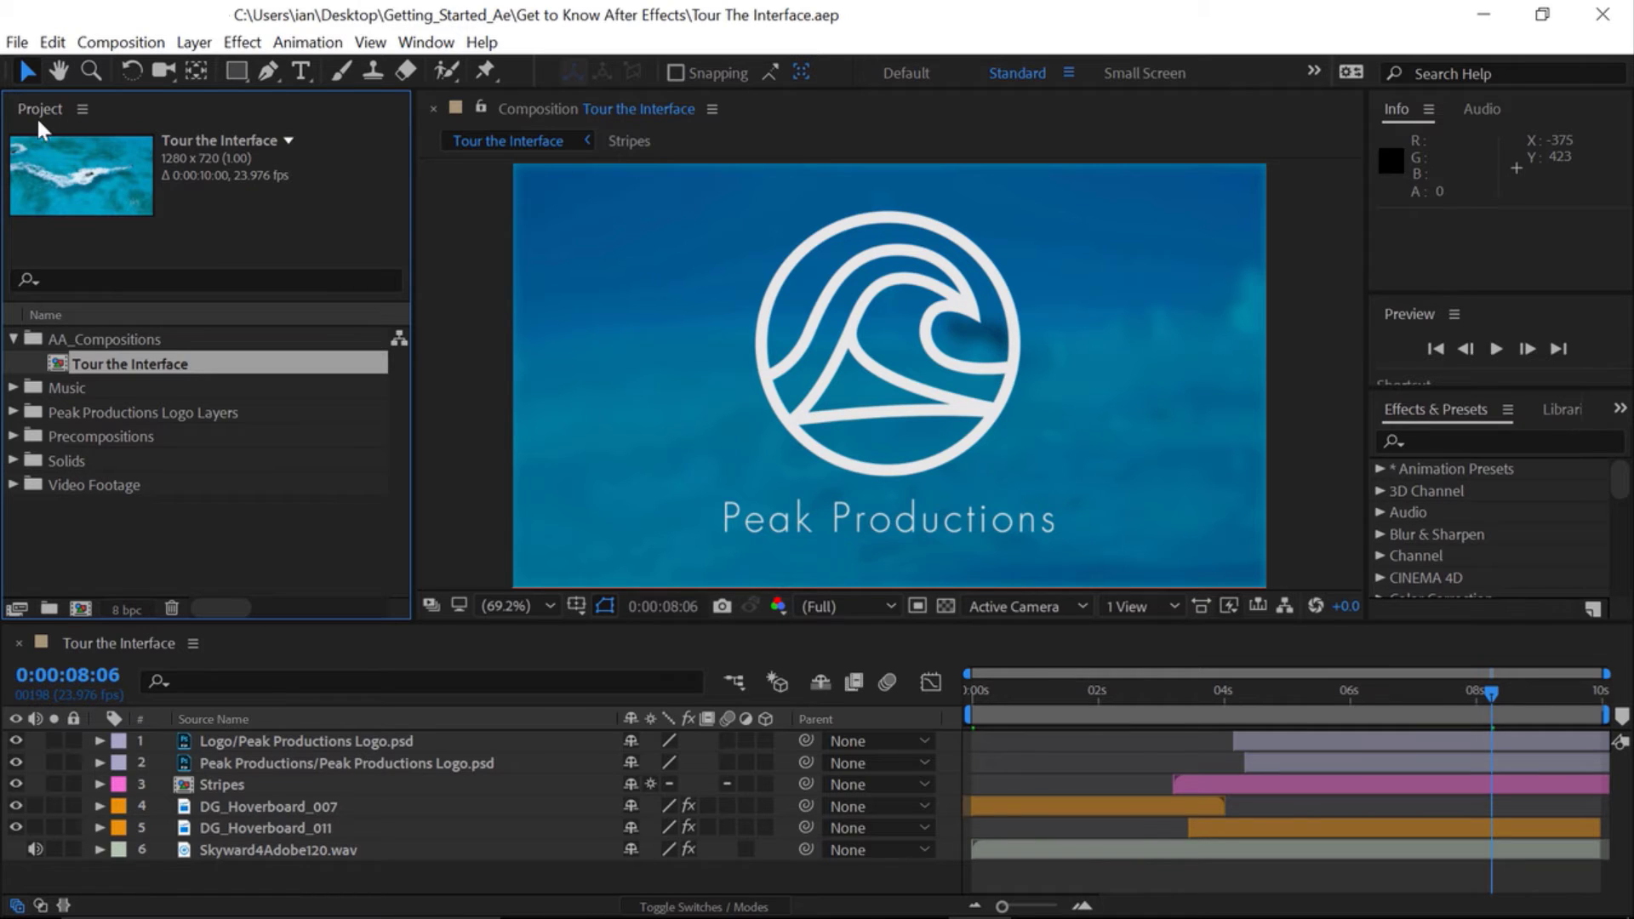
pyautogui.click(82, 108)
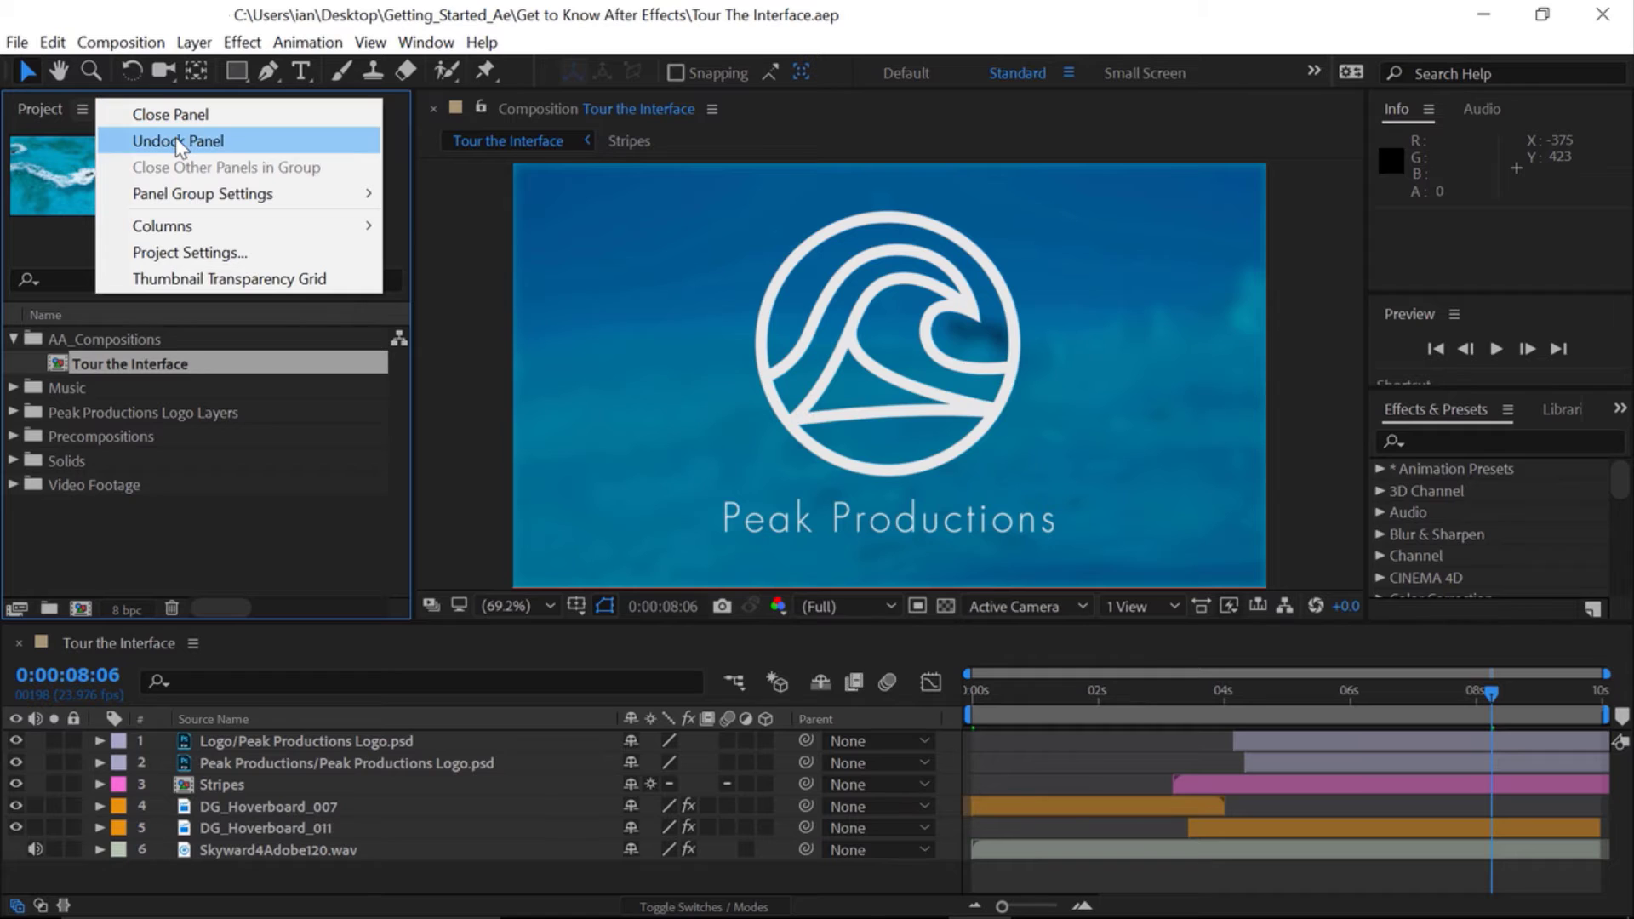
pyautogui.moveTo(186, 217)
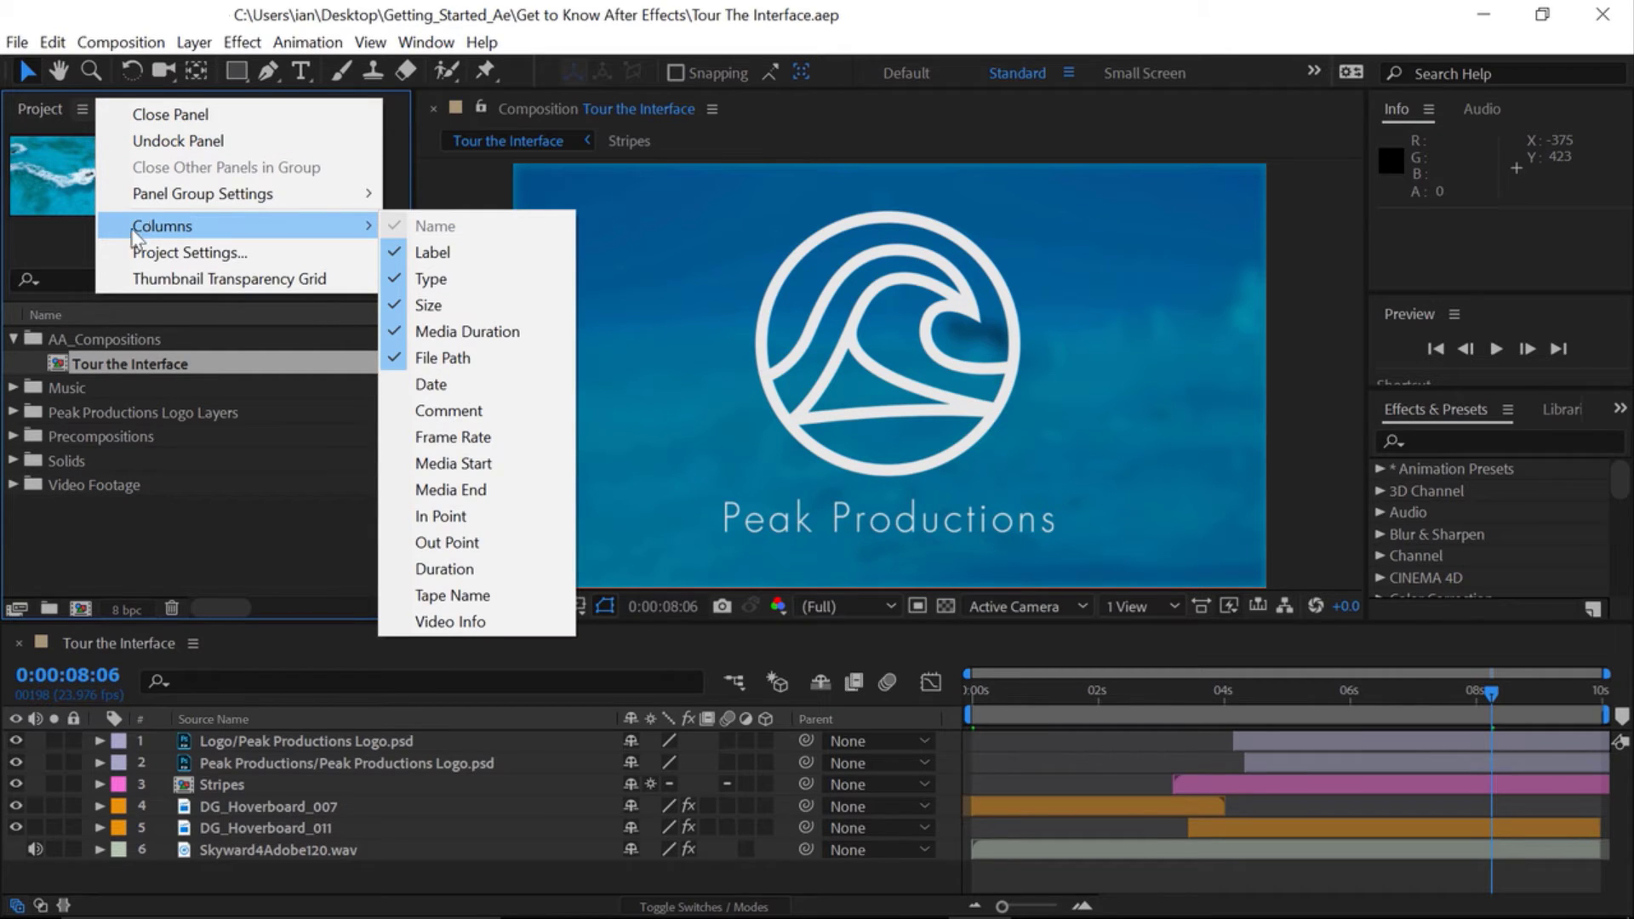
pyautogui.click(56, 232)
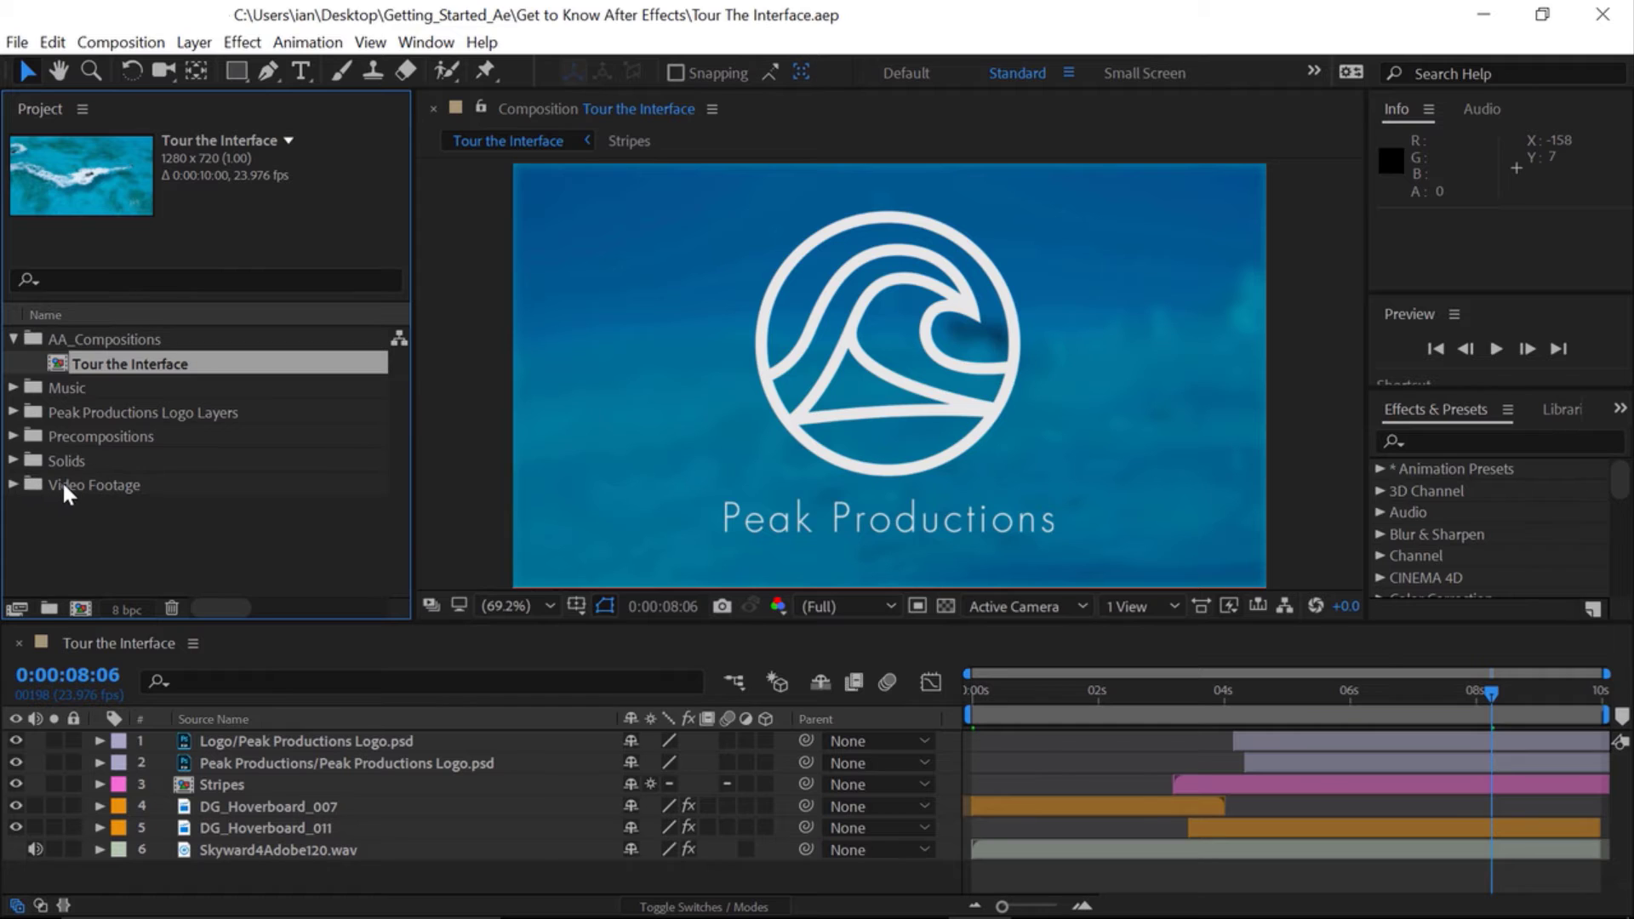
# Expand Video Footage and select DG_Hoverboard_007 to show its footage details
pyautogui.click(14, 482)
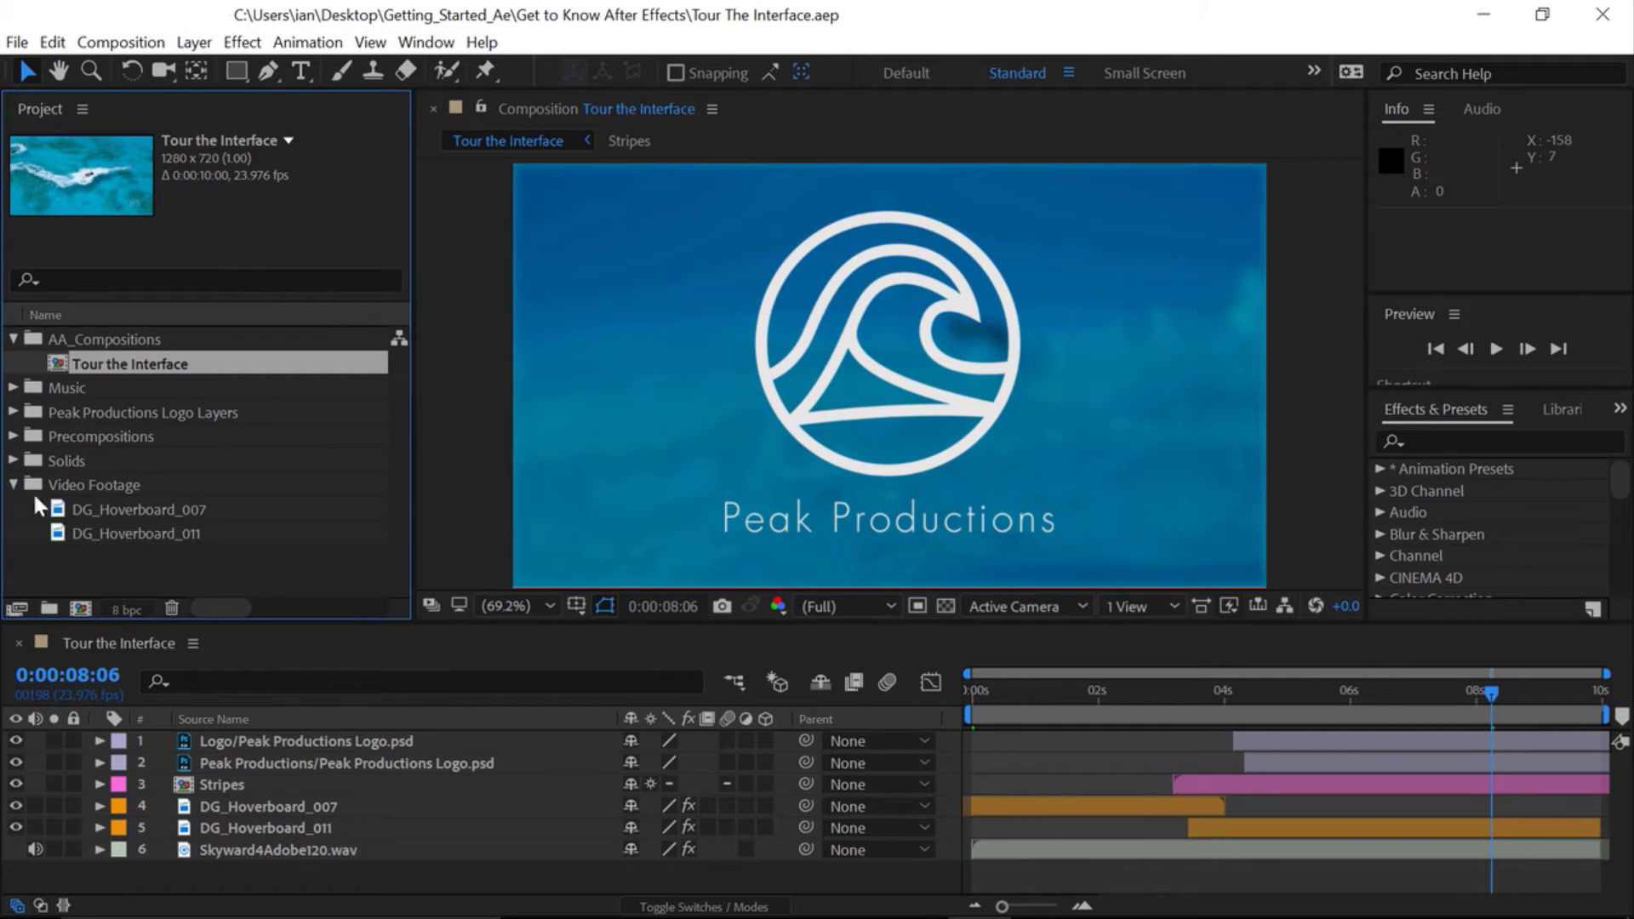
pyautogui.click(75, 513)
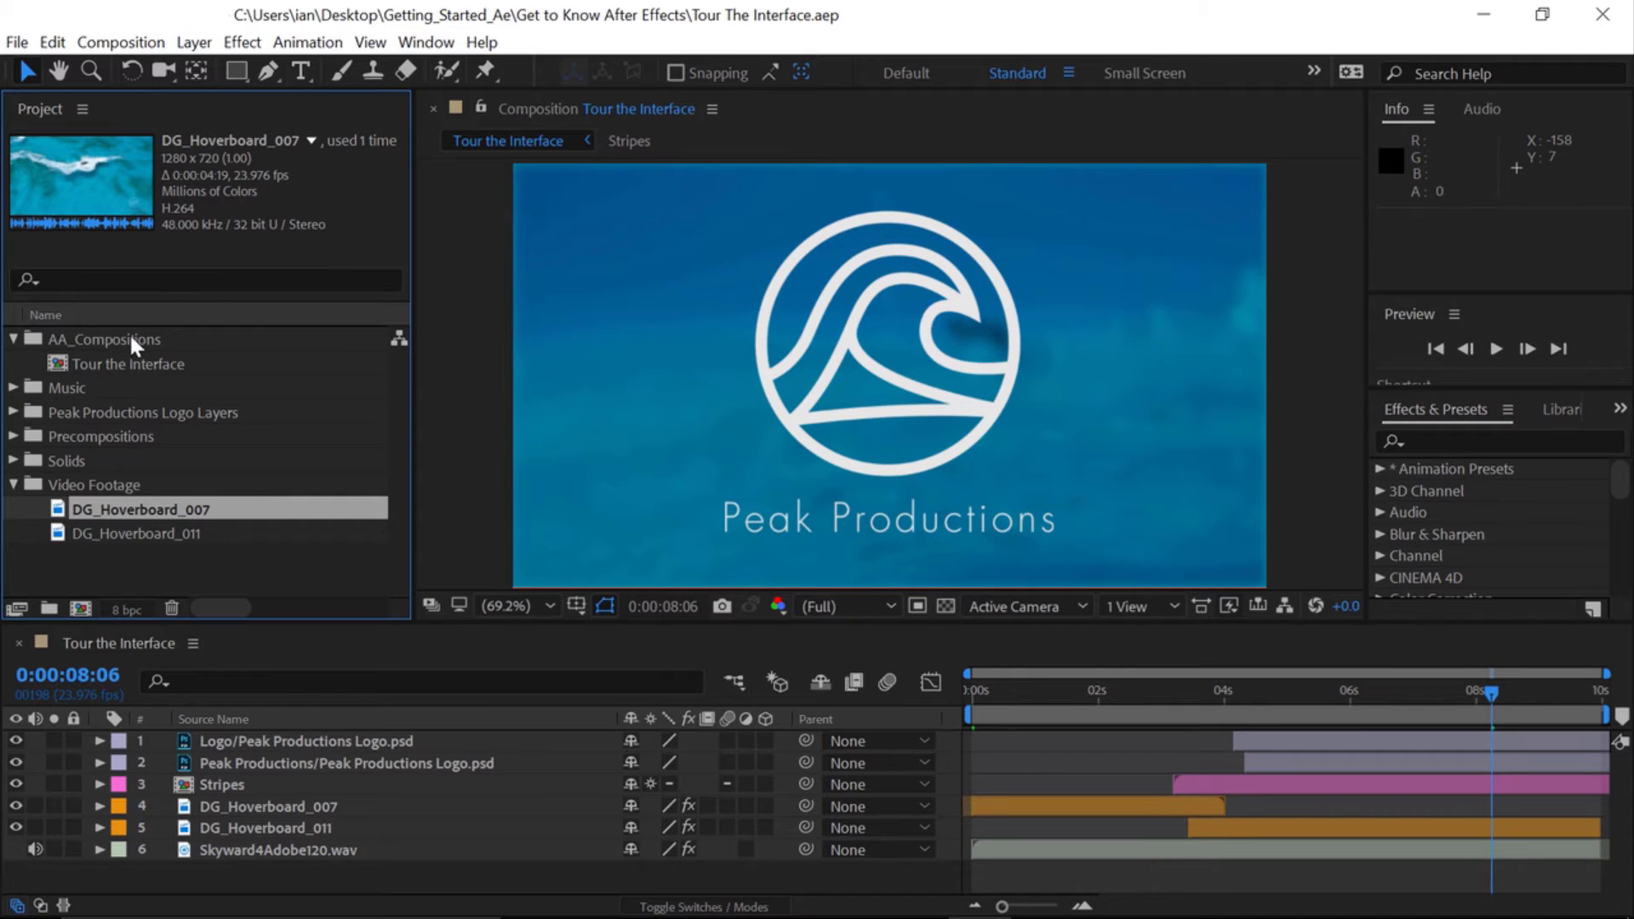
pyautogui.click(61, 365)
pyautogui.doubleClick(56, 357)
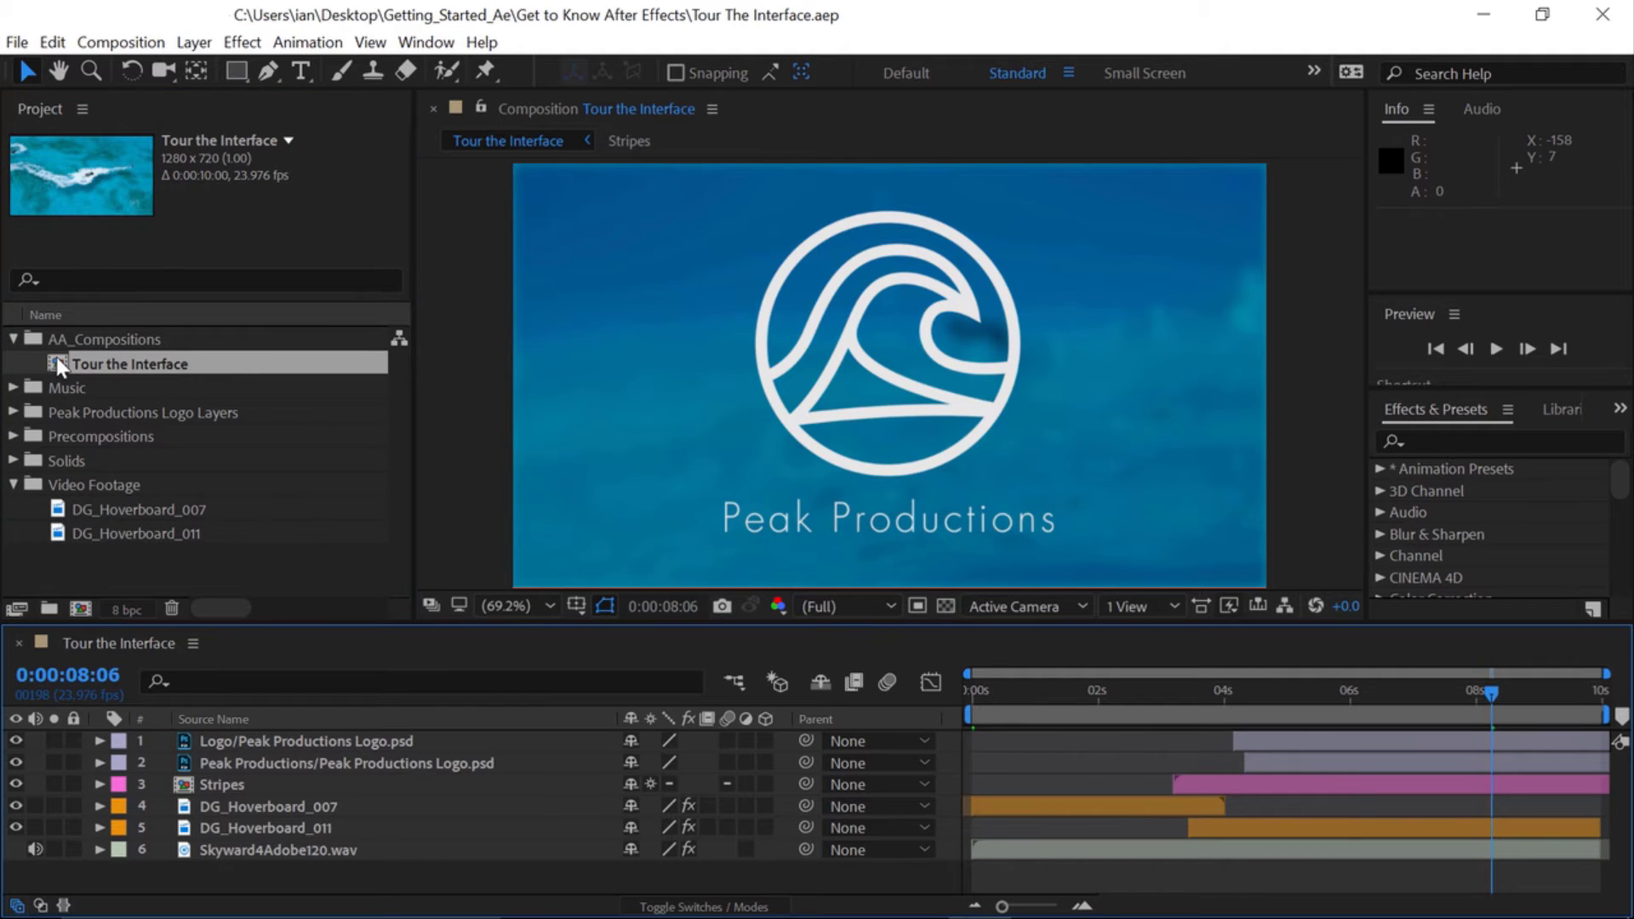
pyautogui.moveTo(205, 562); pyautogui.dragTo(237, 656)
pyautogui.moveTo(237, 655); pyautogui.dragTo(272, 749)
# Toggle the Peak Productions Logo layer's visibility, move it to the bottom, then undo the move
pyautogui.click(269, 745)
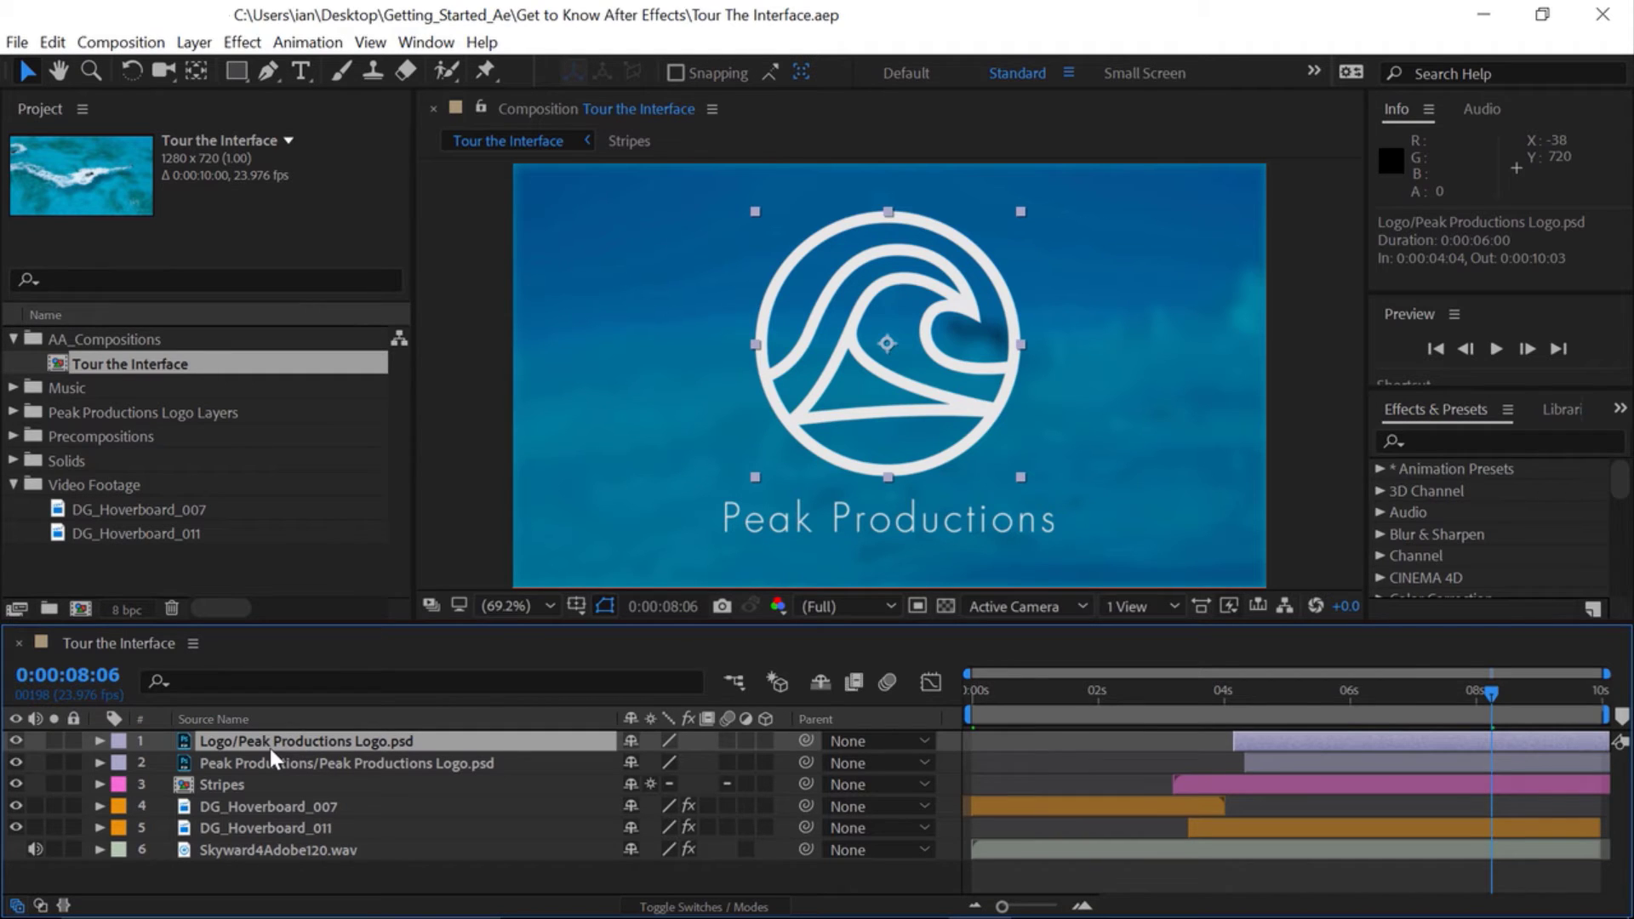
pyautogui.click(16, 739)
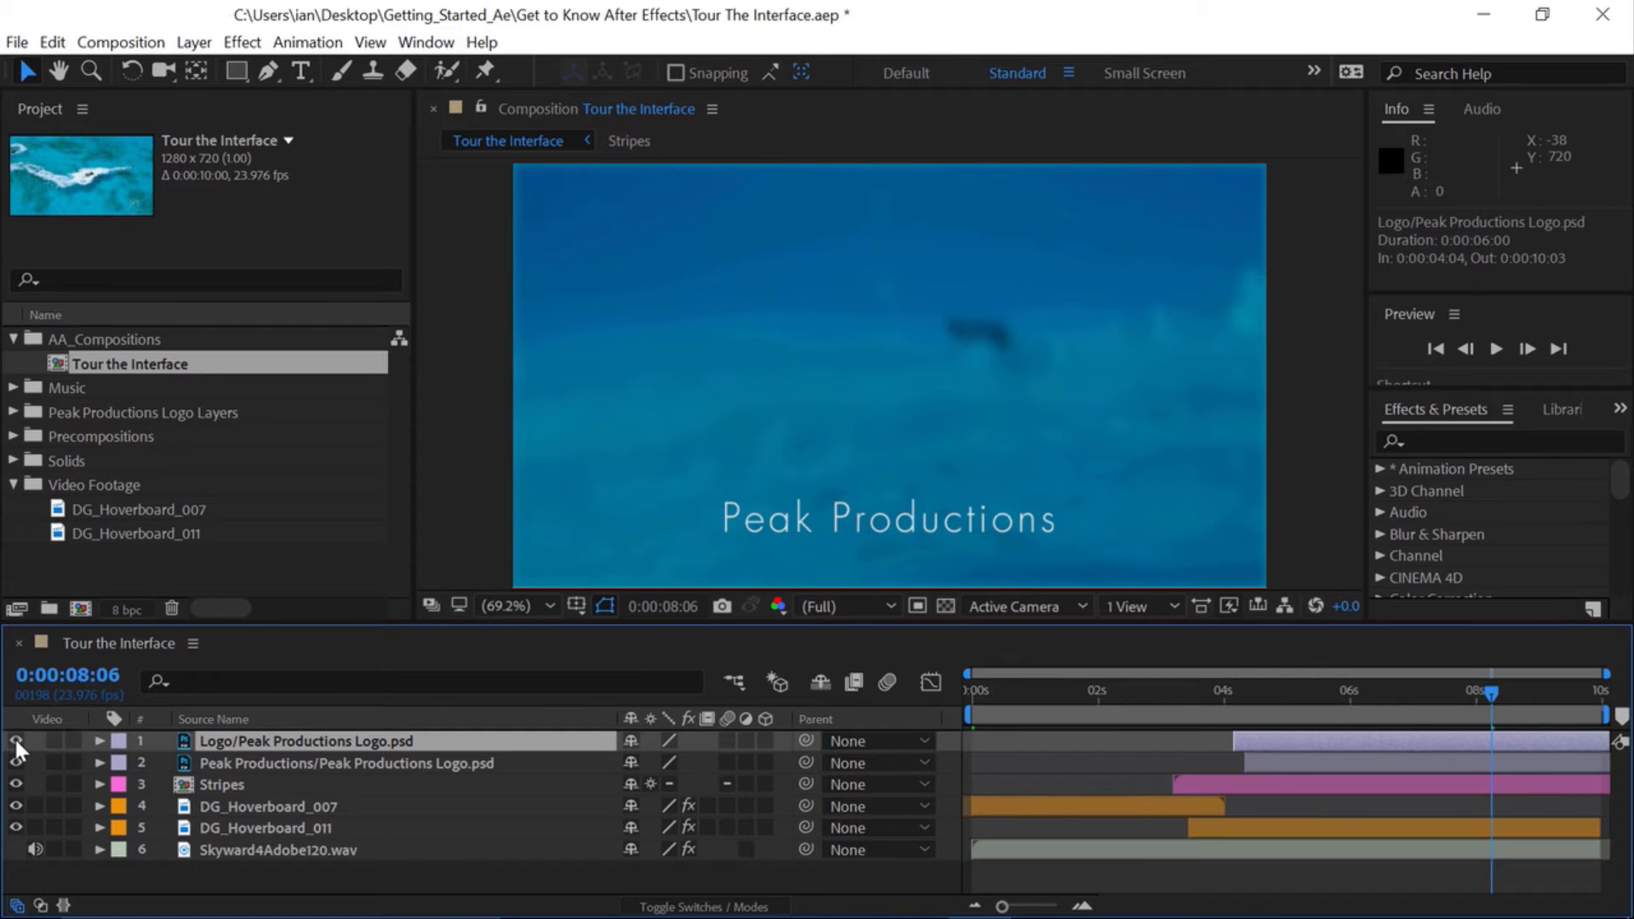
pyautogui.click(16, 740)
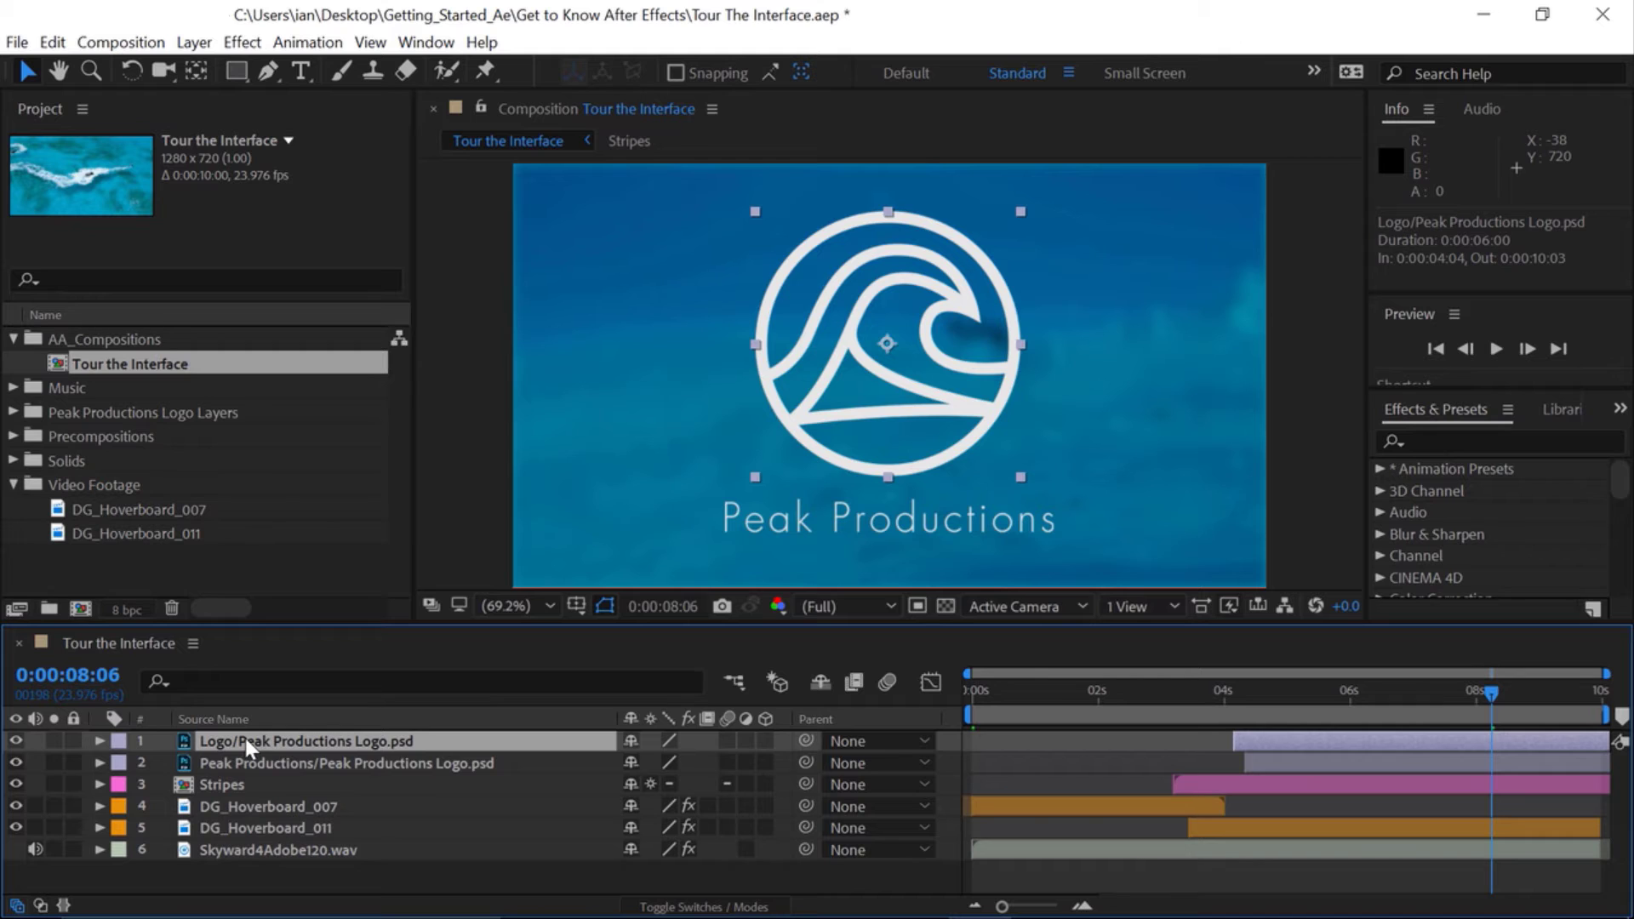
pyautogui.moveTo(241, 737); pyautogui.dragTo(227, 836)
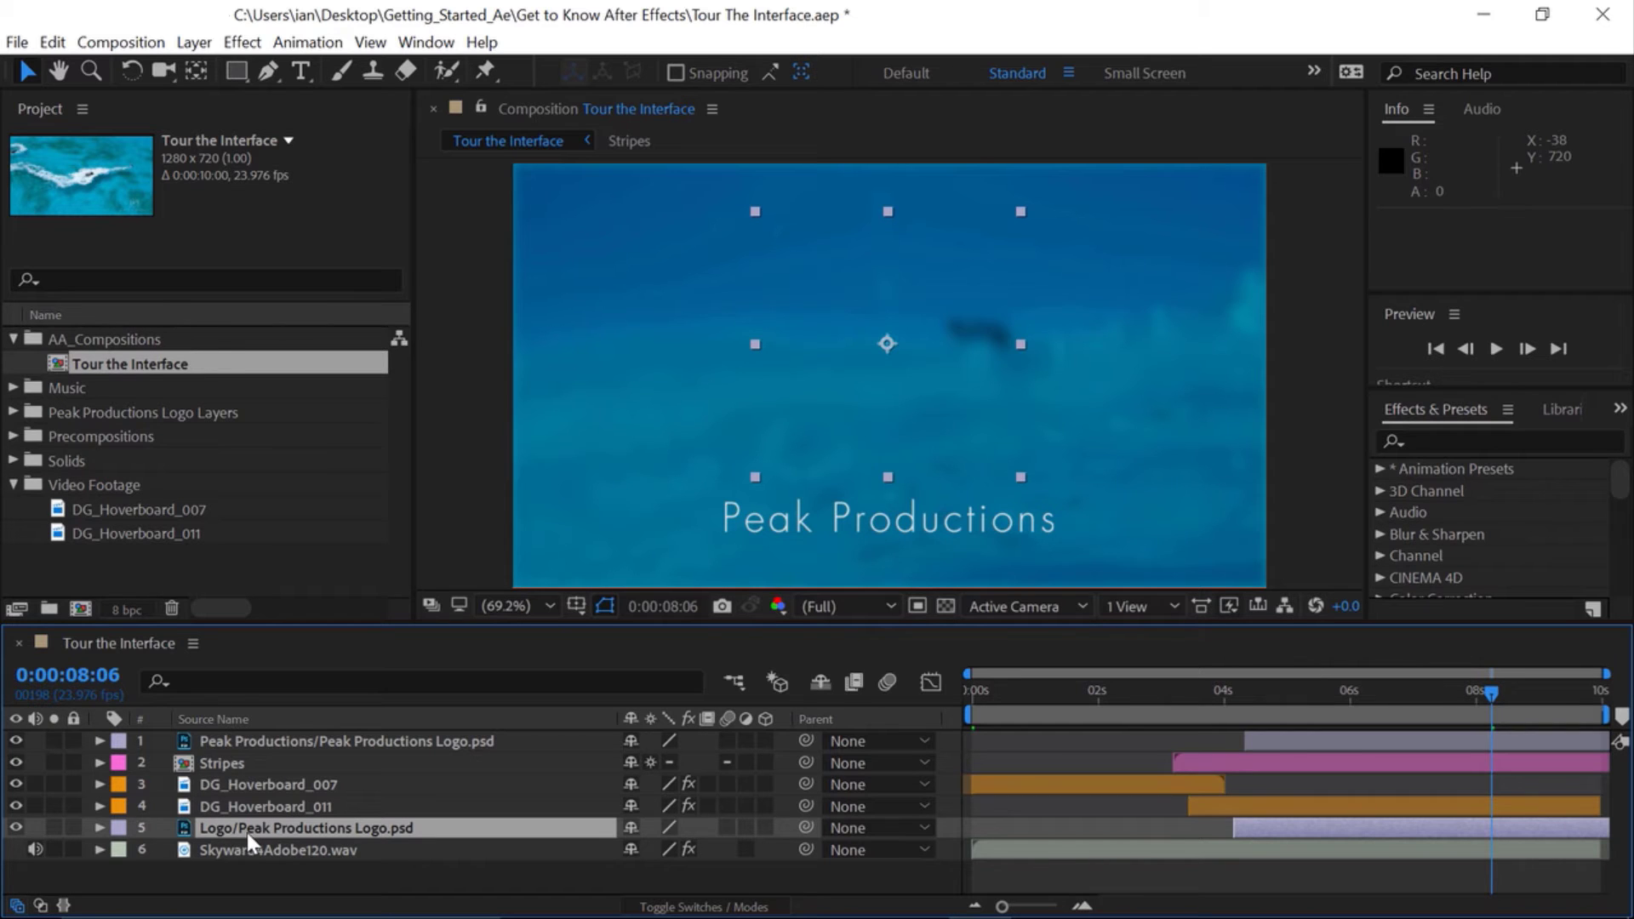
pyautogui.hotkey('ctrl', 'z')
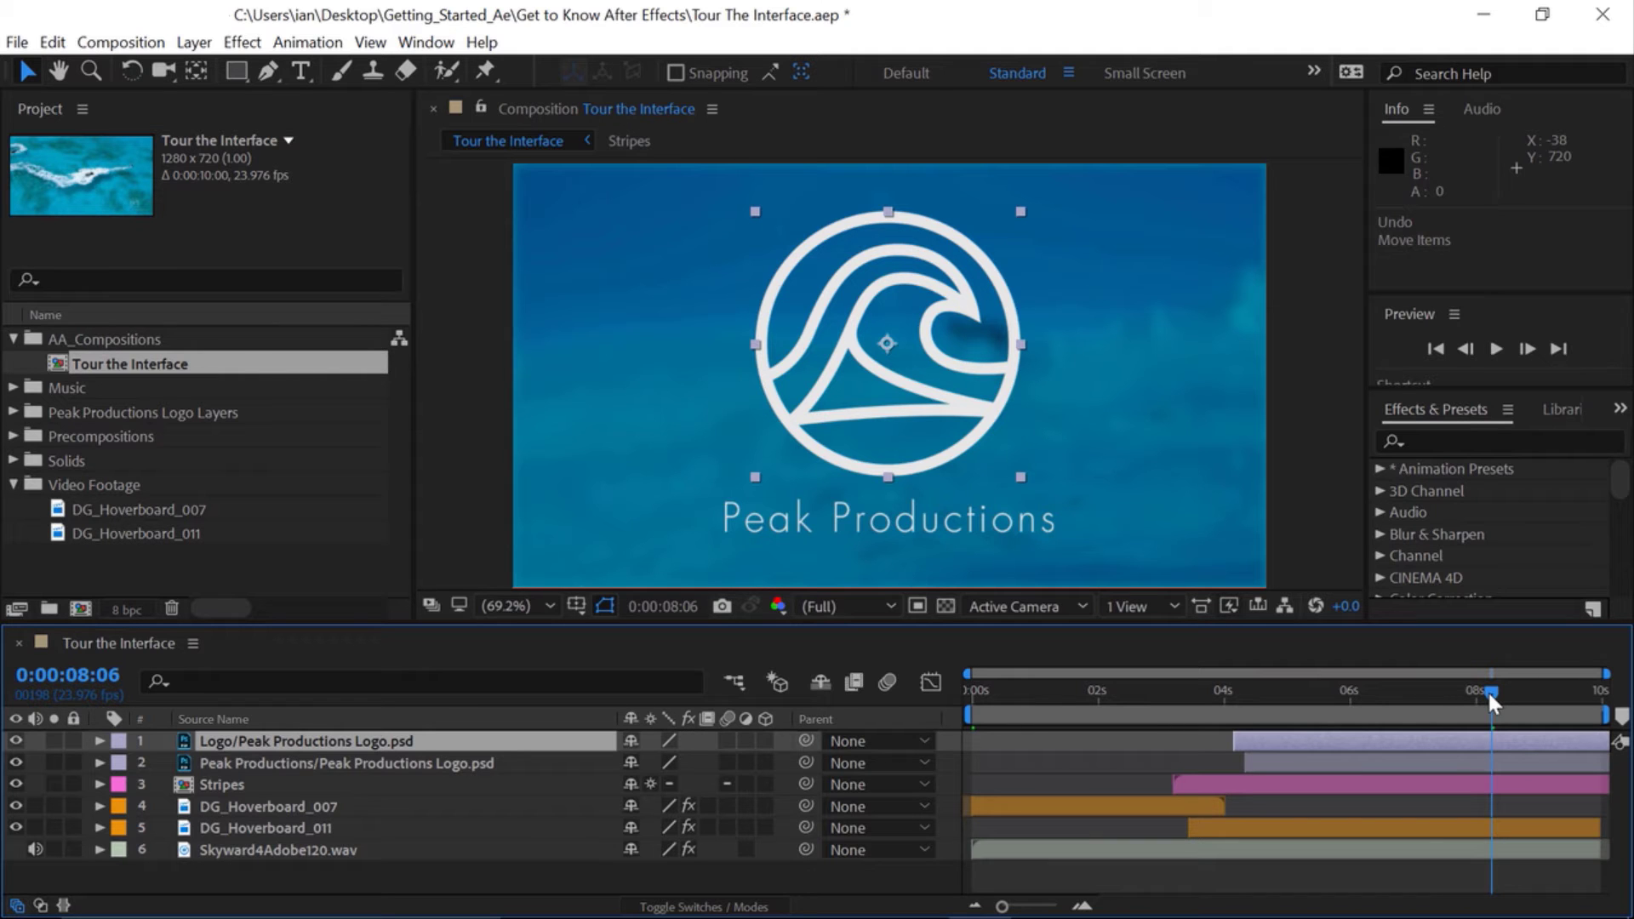
# Scrub the current-time indicator back to about 0:00:05:21
pyautogui.moveTo(1487, 691); pyautogui.dragTo(1342, 704)
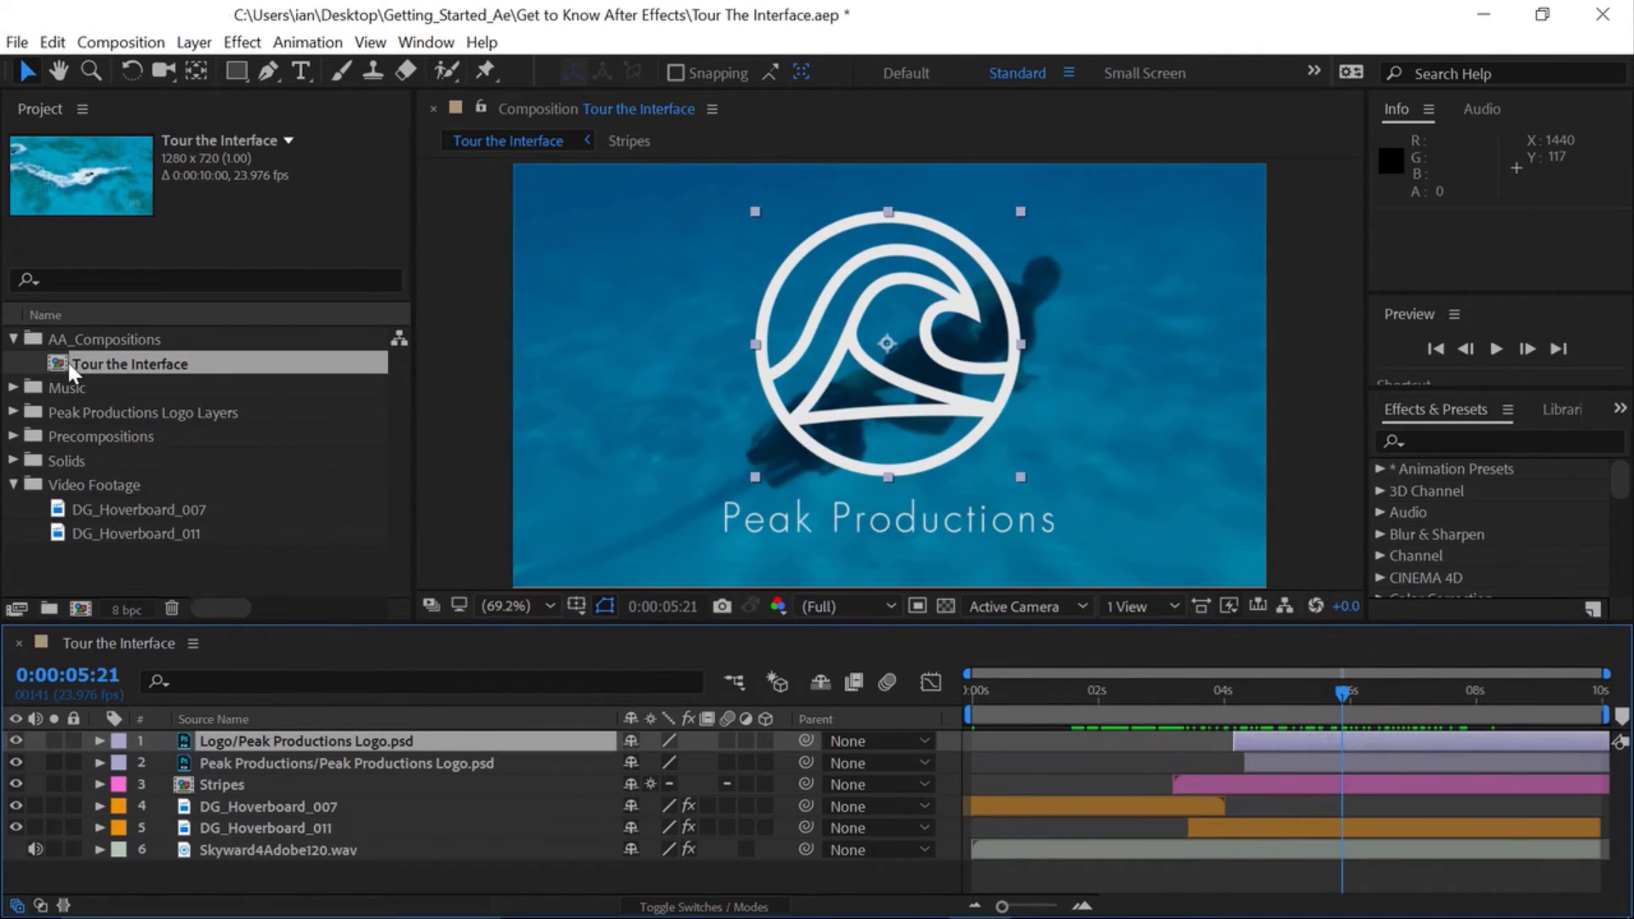
# Open the empty Import Media.aep project
pyautogui.moveTo(186, 369); pyautogui.dragTo(311, 644)
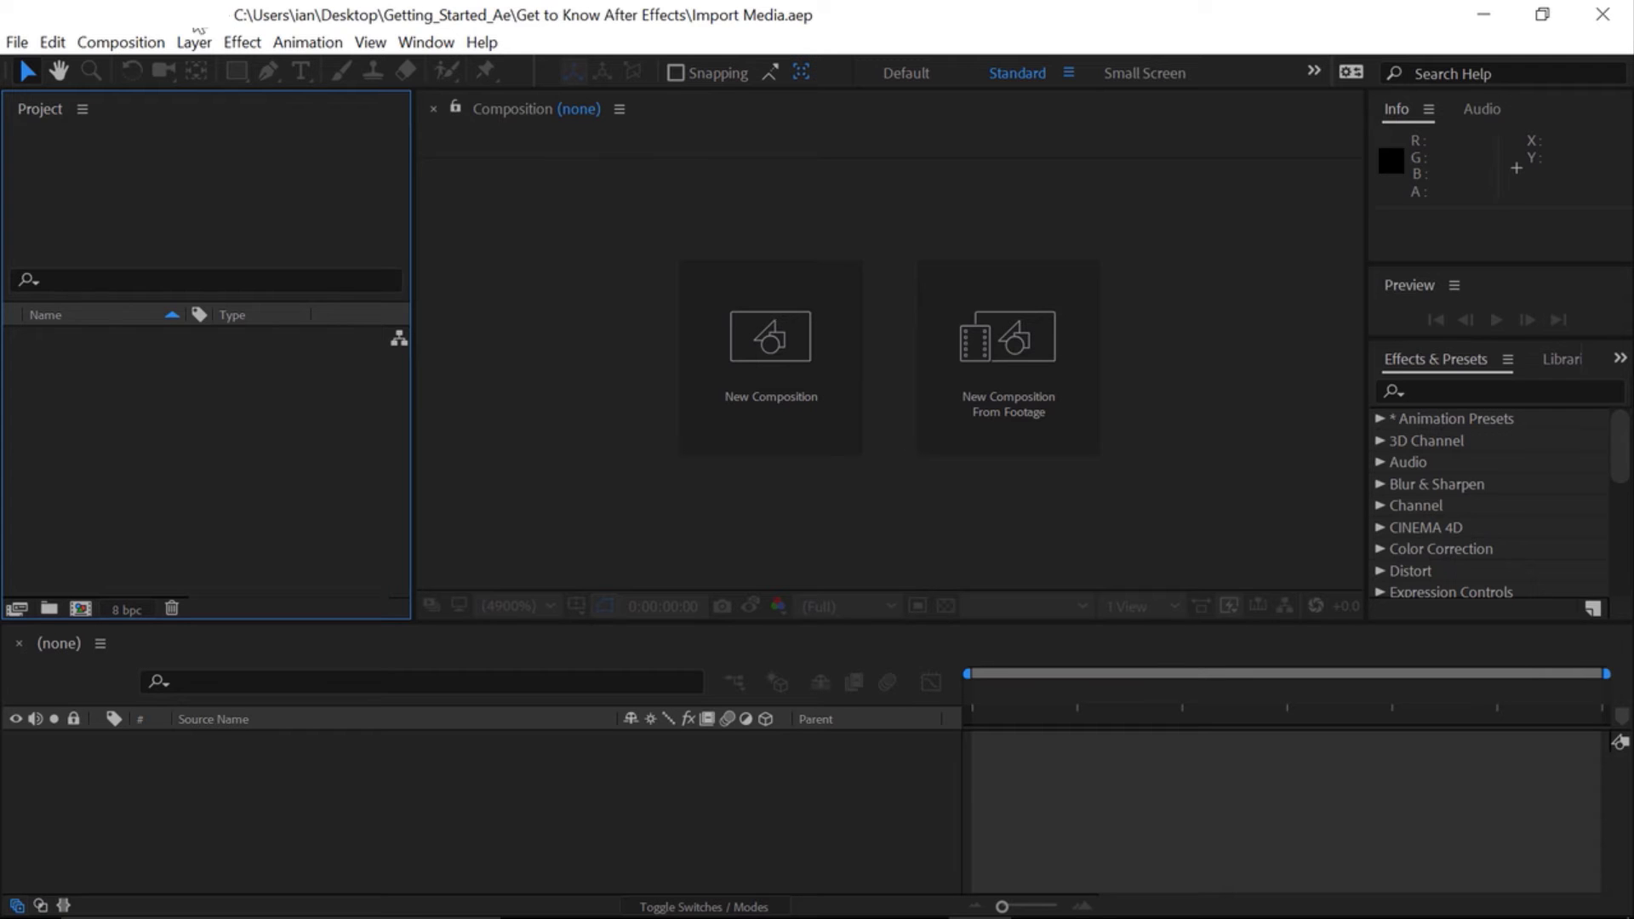
# Import SummerCamp_Badge.ai from the Assets folder as Footage
pyautogui.click(21, 51)
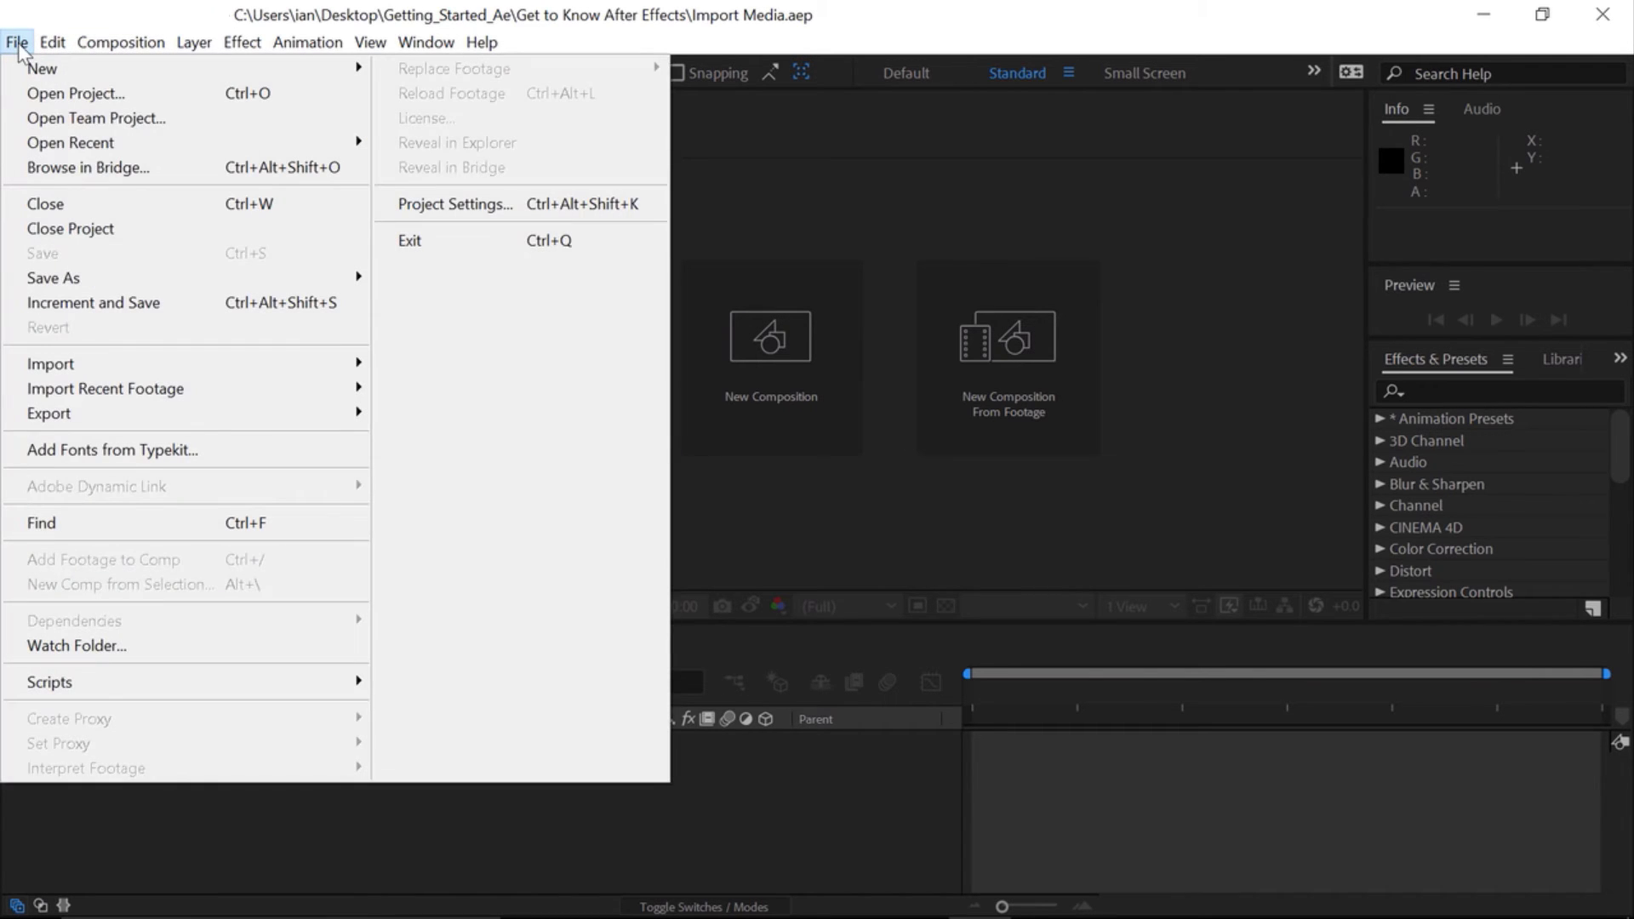
pyautogui.moveTo(129, 375)
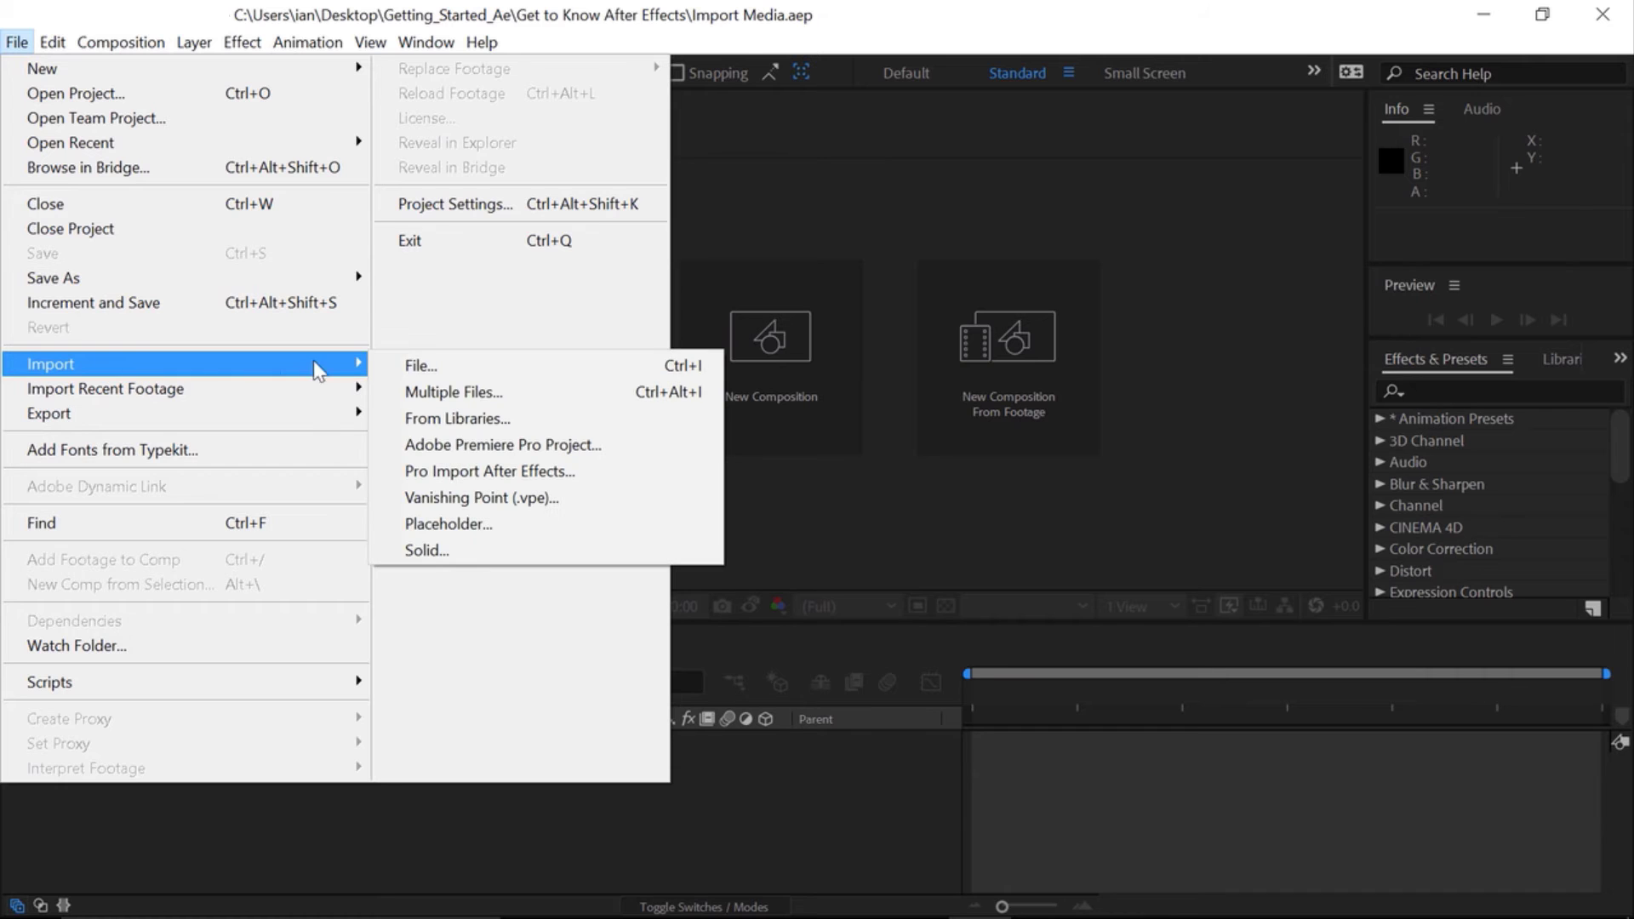
pyautogui.click(403, 369)
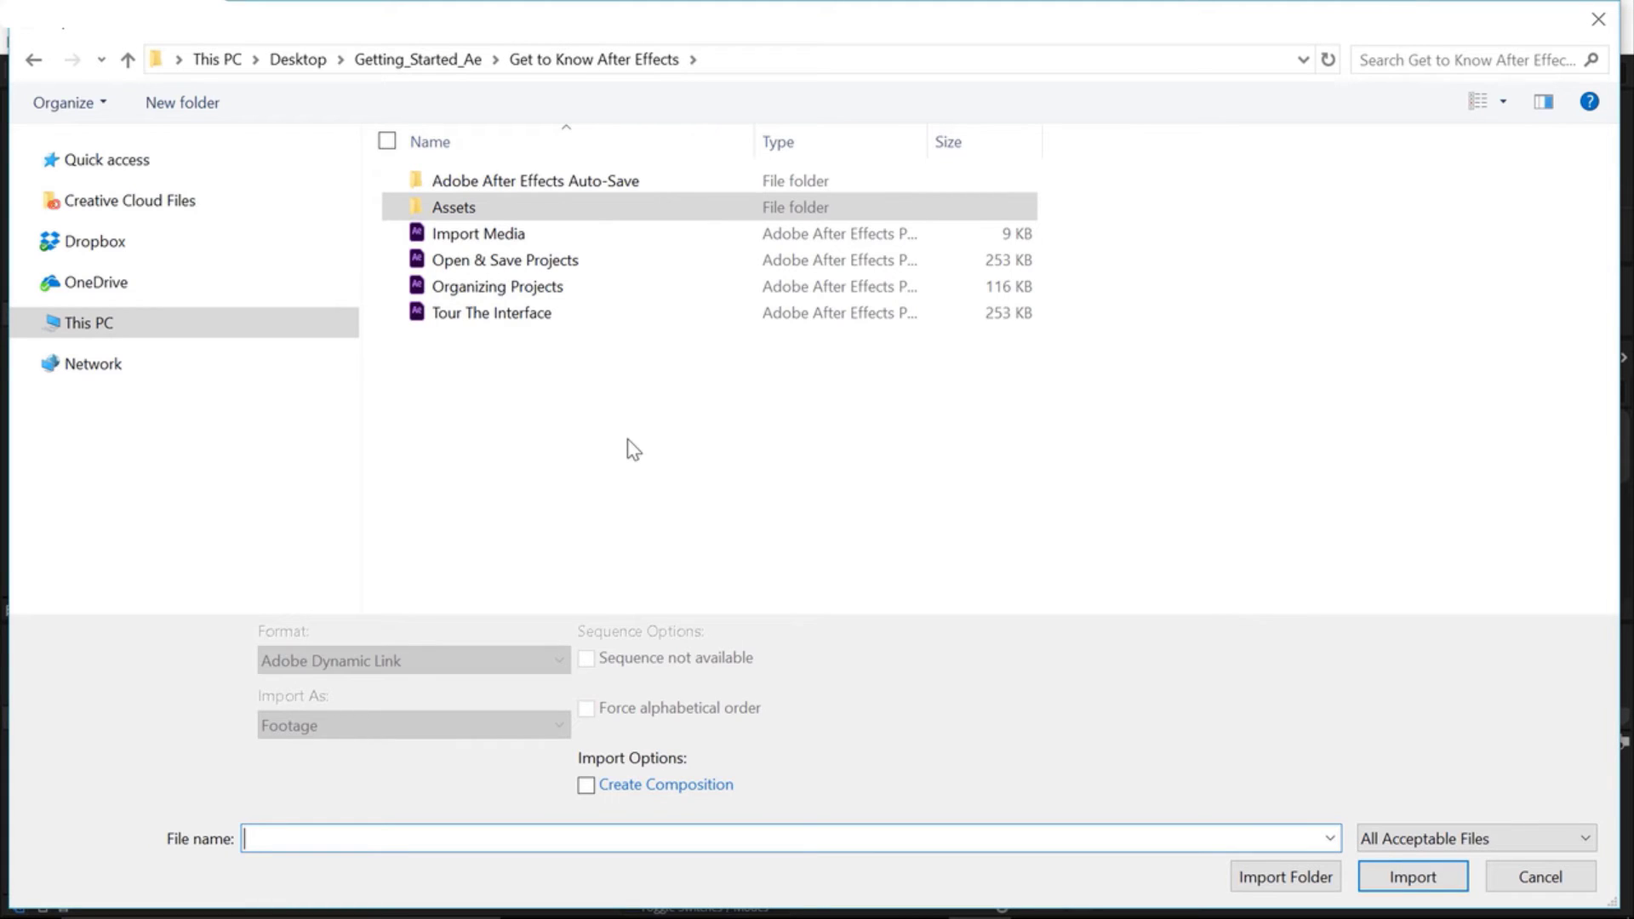
pyautogui.doubleClick(496, 217)
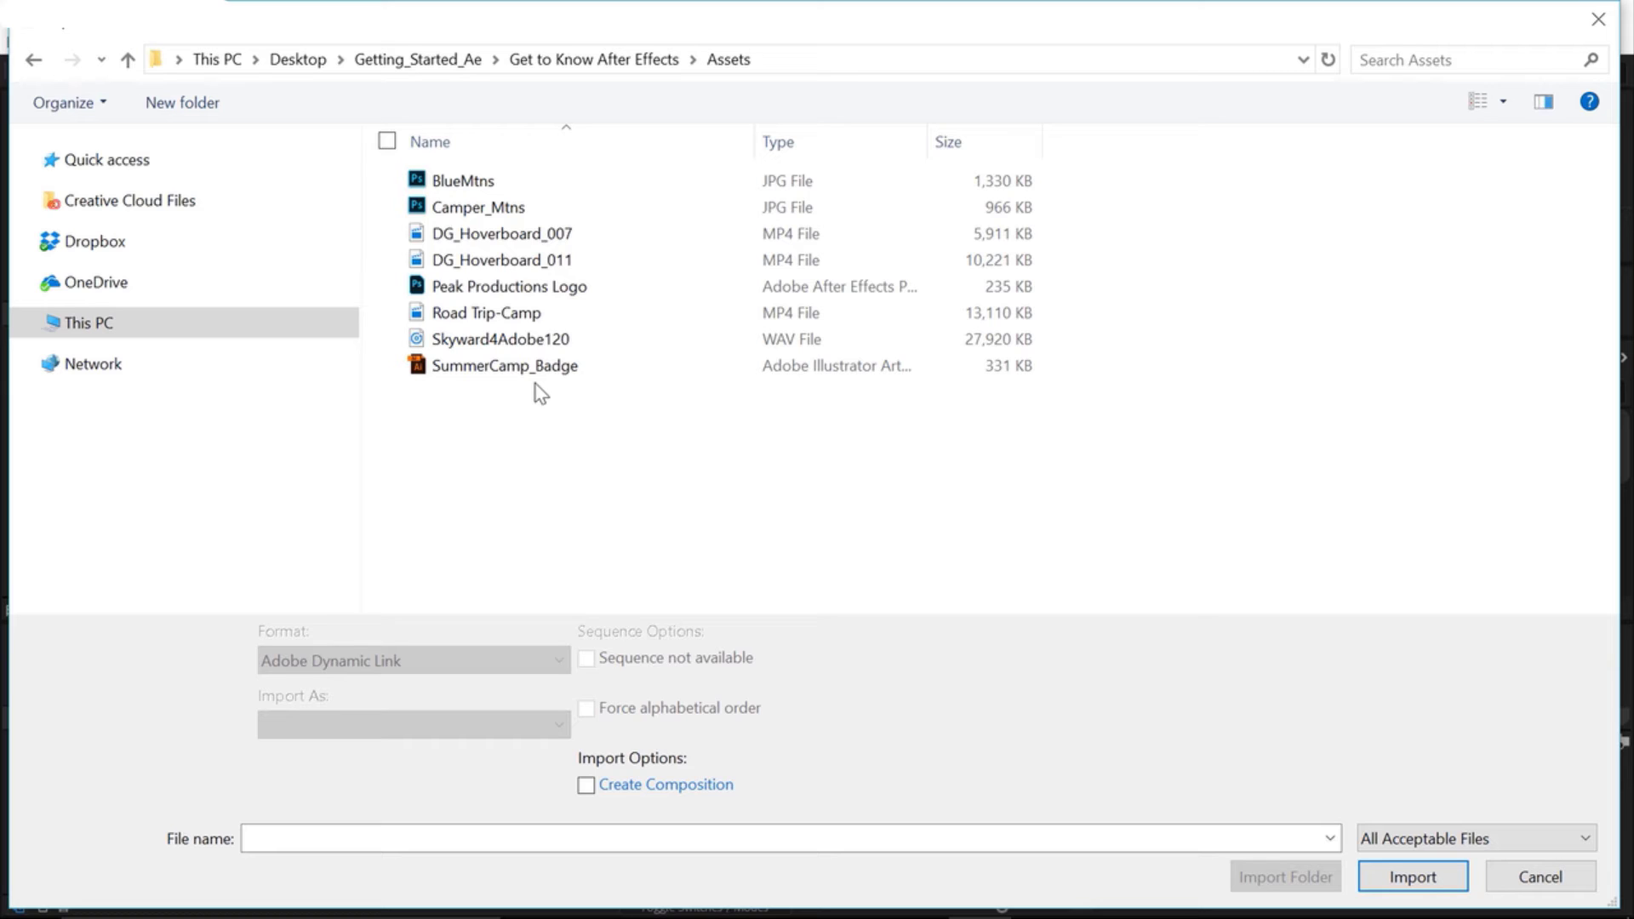
pyautogui.click(507, 365)
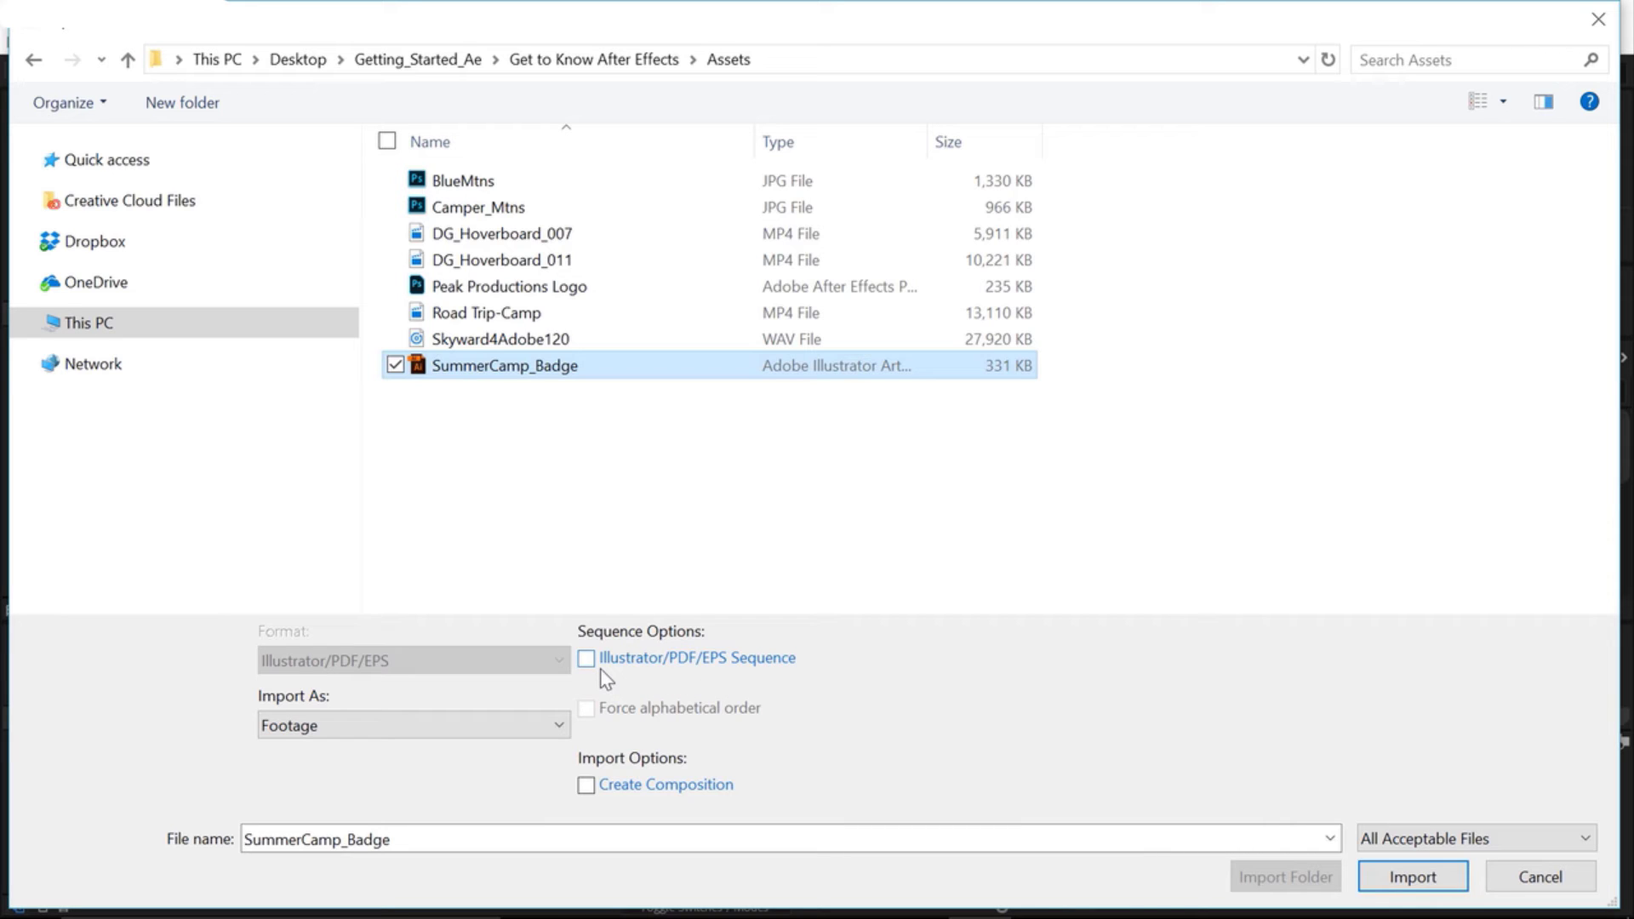
pyautogui.click(365, 731)
pyautogui.click(354, 752)
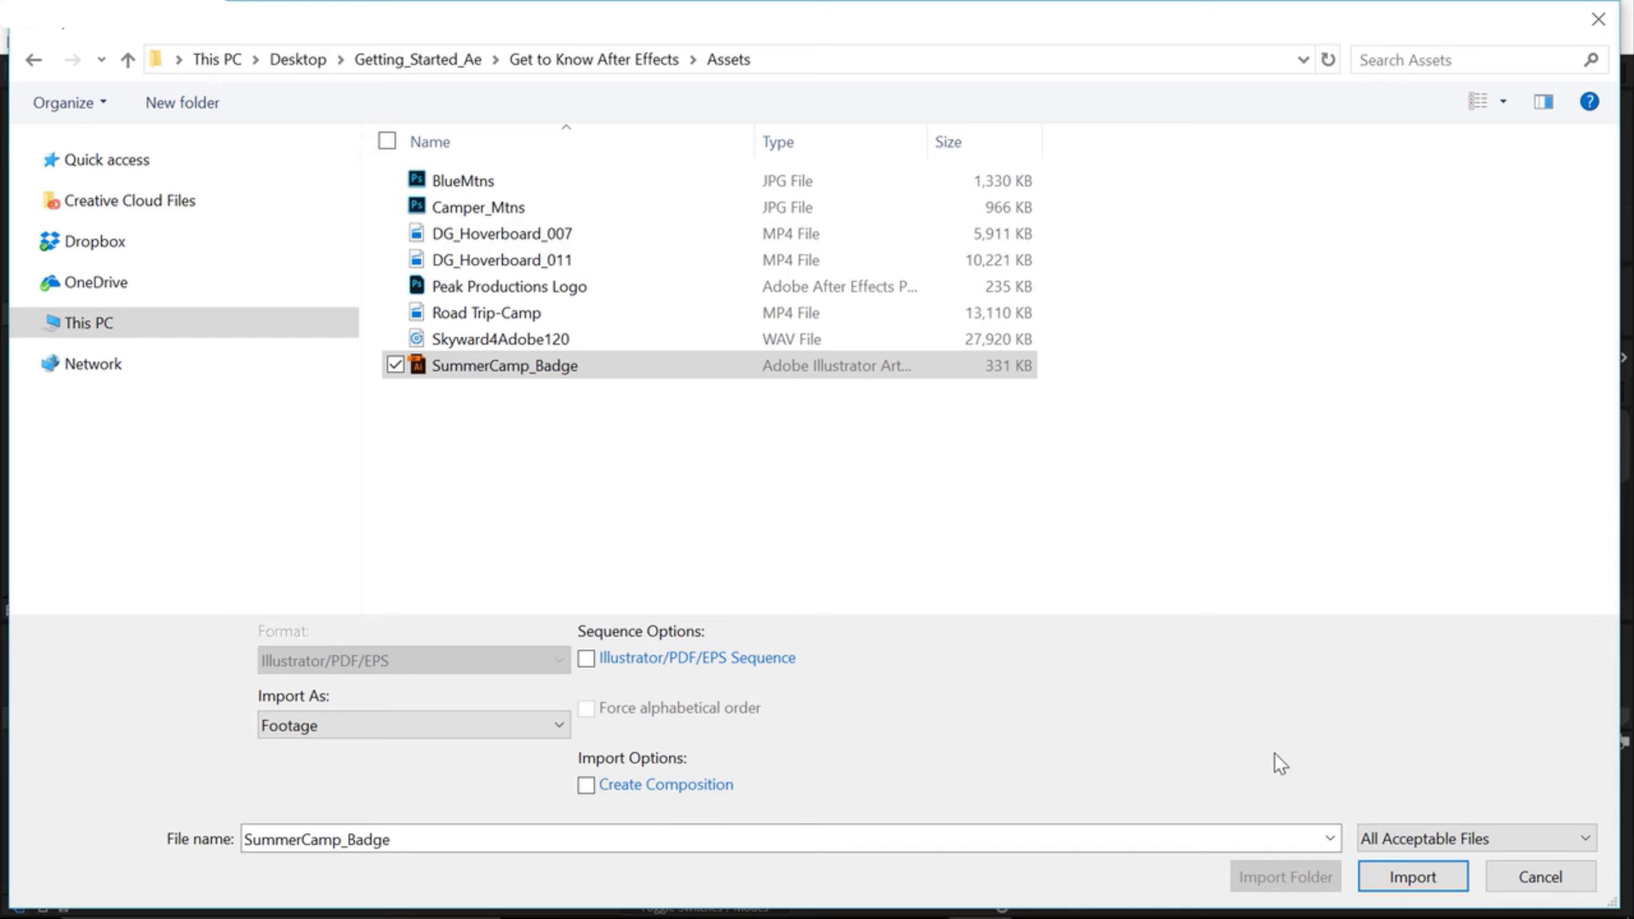
pyautogui.click(1392, 878)
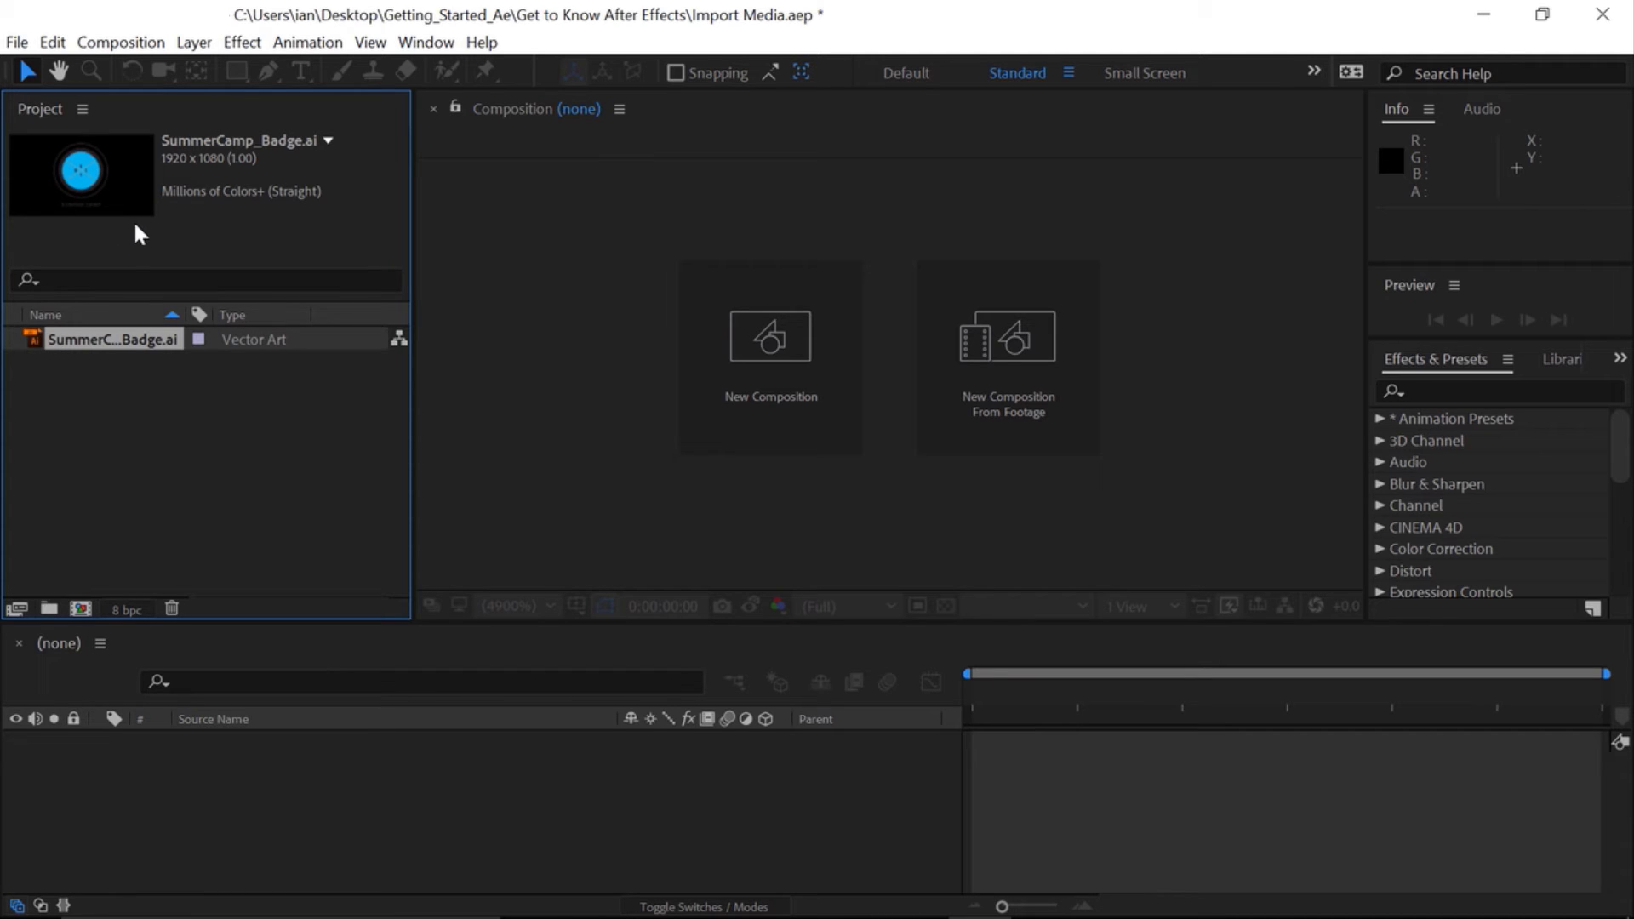
pyautogui.doubleClick(35, 335)
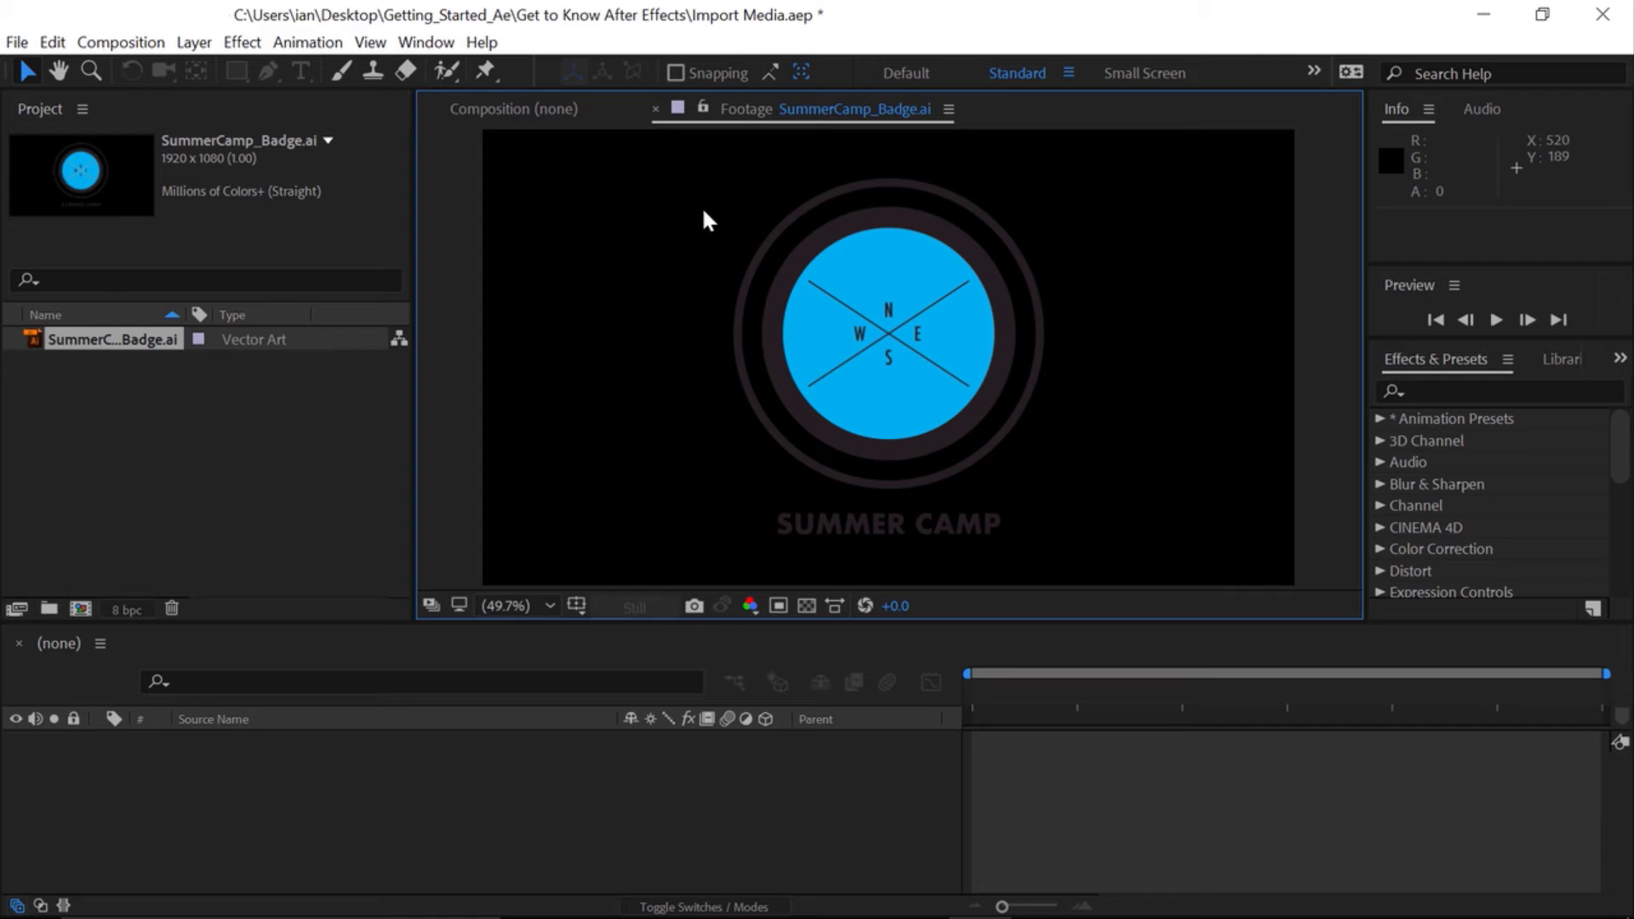
pyautogui.click(655, 111)
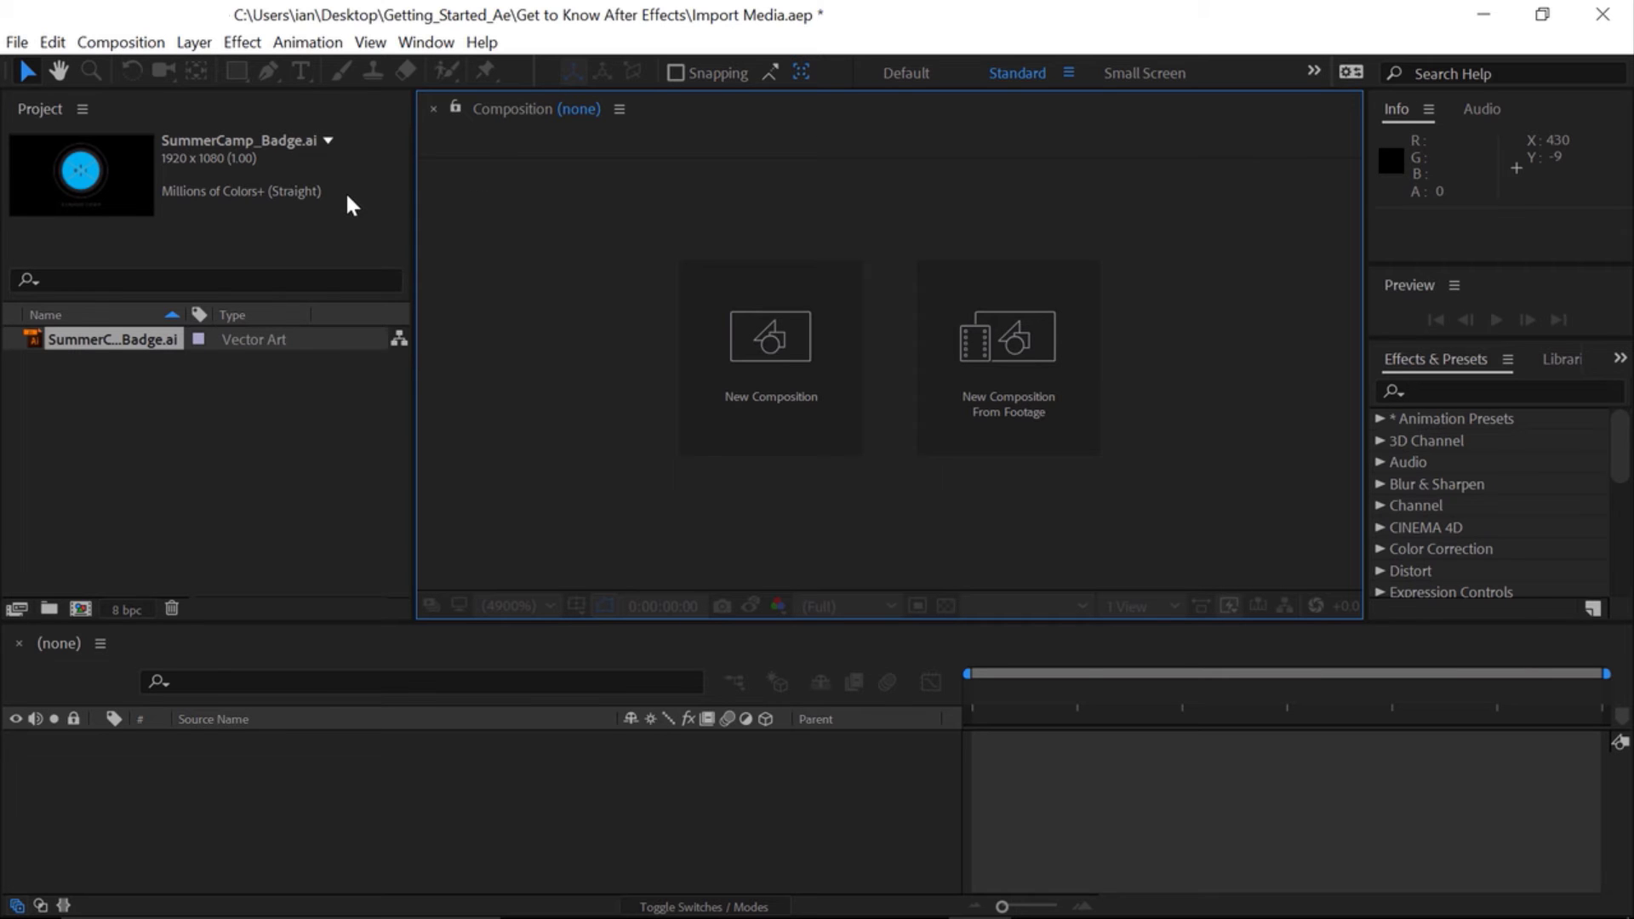
# Import BlueMtns.jpg and Camper_Mtns.jpg from Assets as JPEG footage alongside the badge file
pyautogui.doubleClick(212, 433)
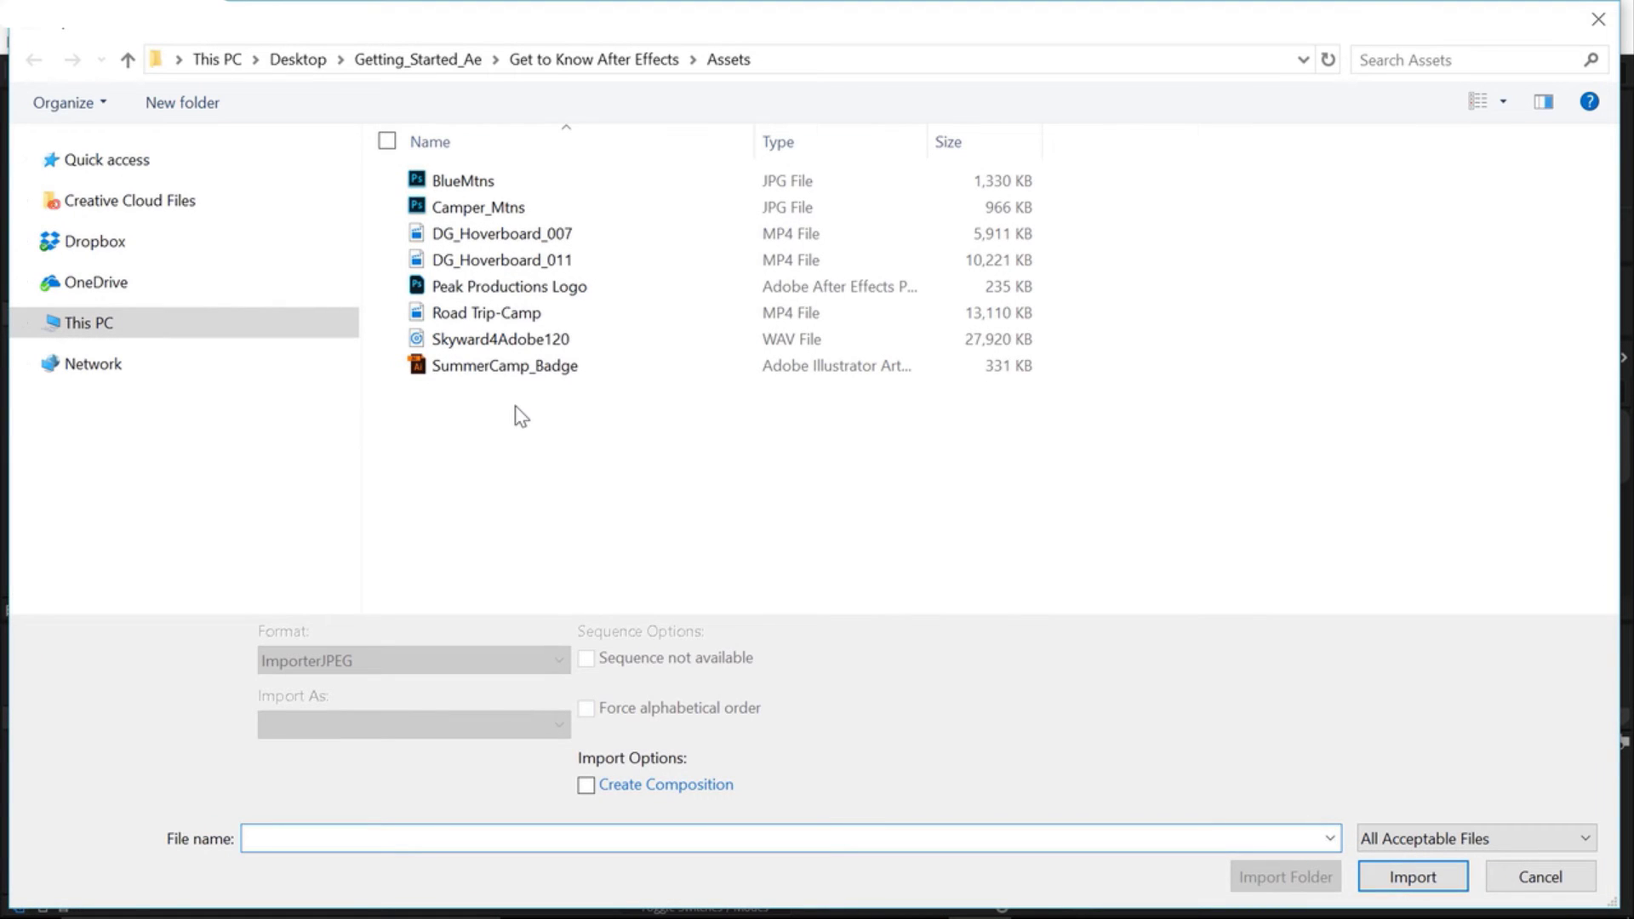
pyautogui.click(468, 181)
pyautogui.keyDown('shift'); pyautogui.click(464, 213); pyautogui.keyUp('shift')
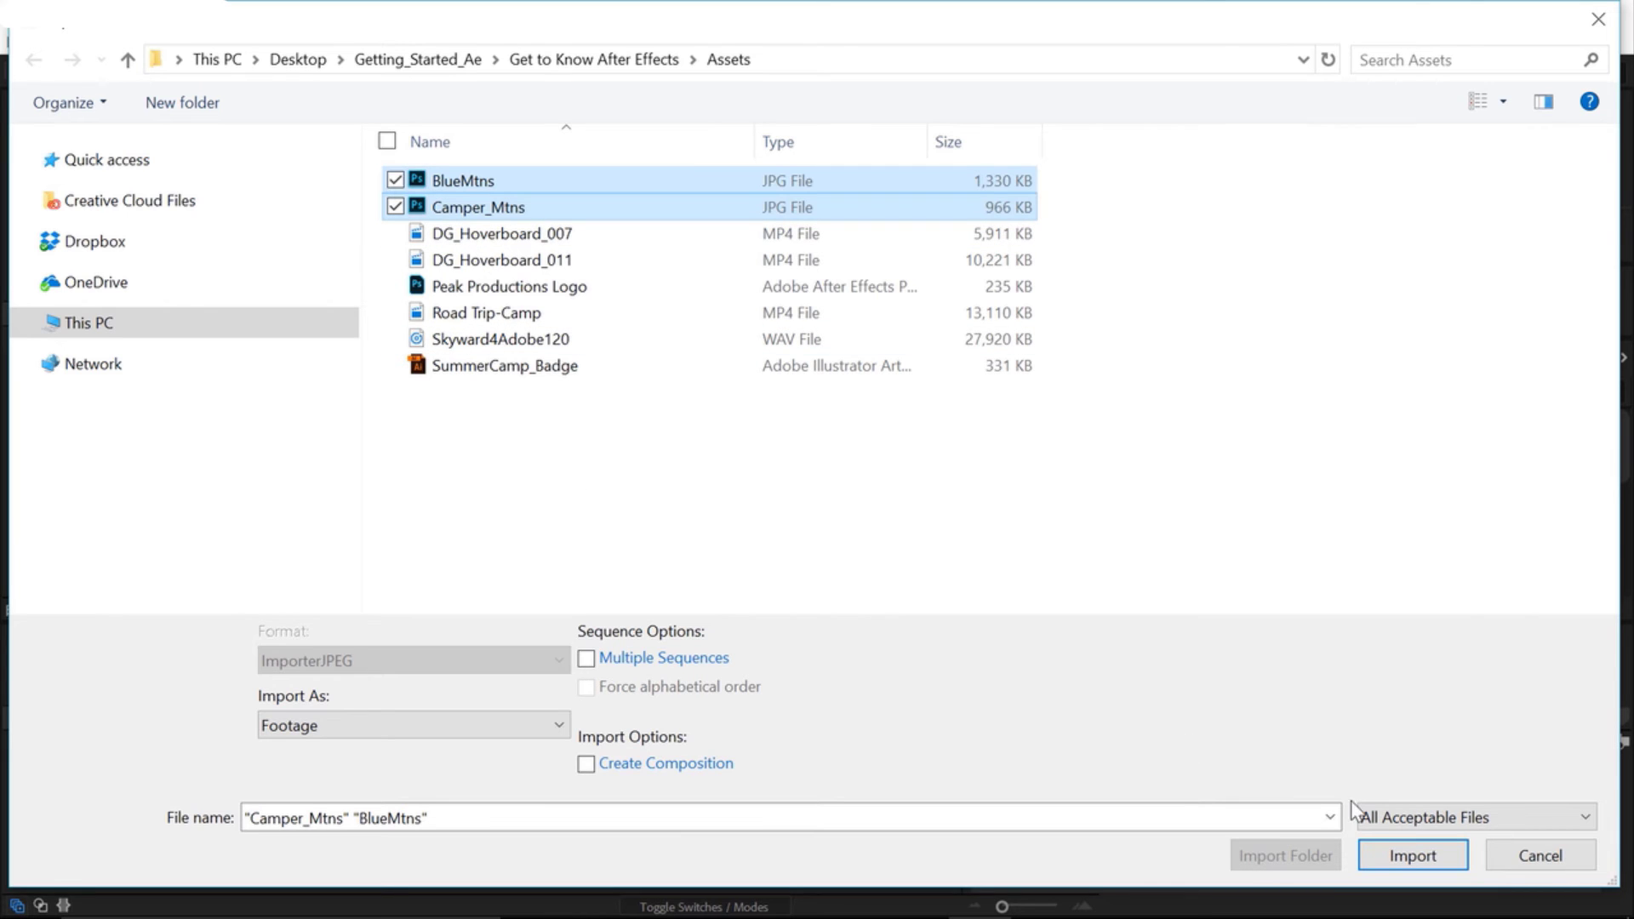
pyautogui.click(1379, 849)
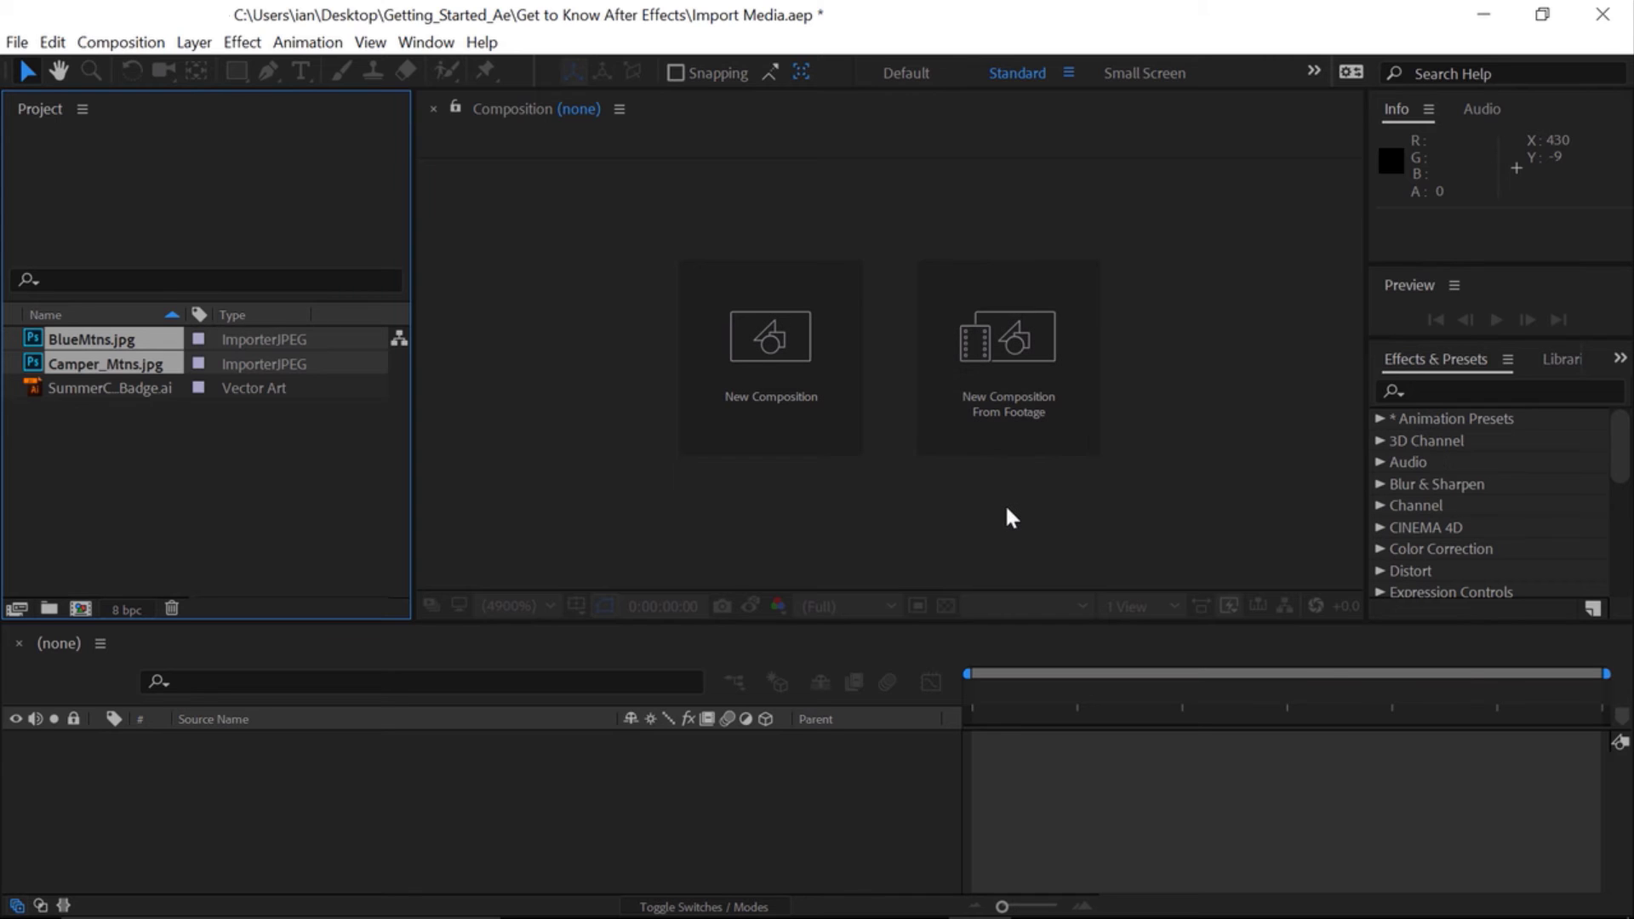
# Build a Road Trip-Camp composition from the Road Trip-Camp.mp4 video and check the imported file
pyautogui.click(1060, 372)
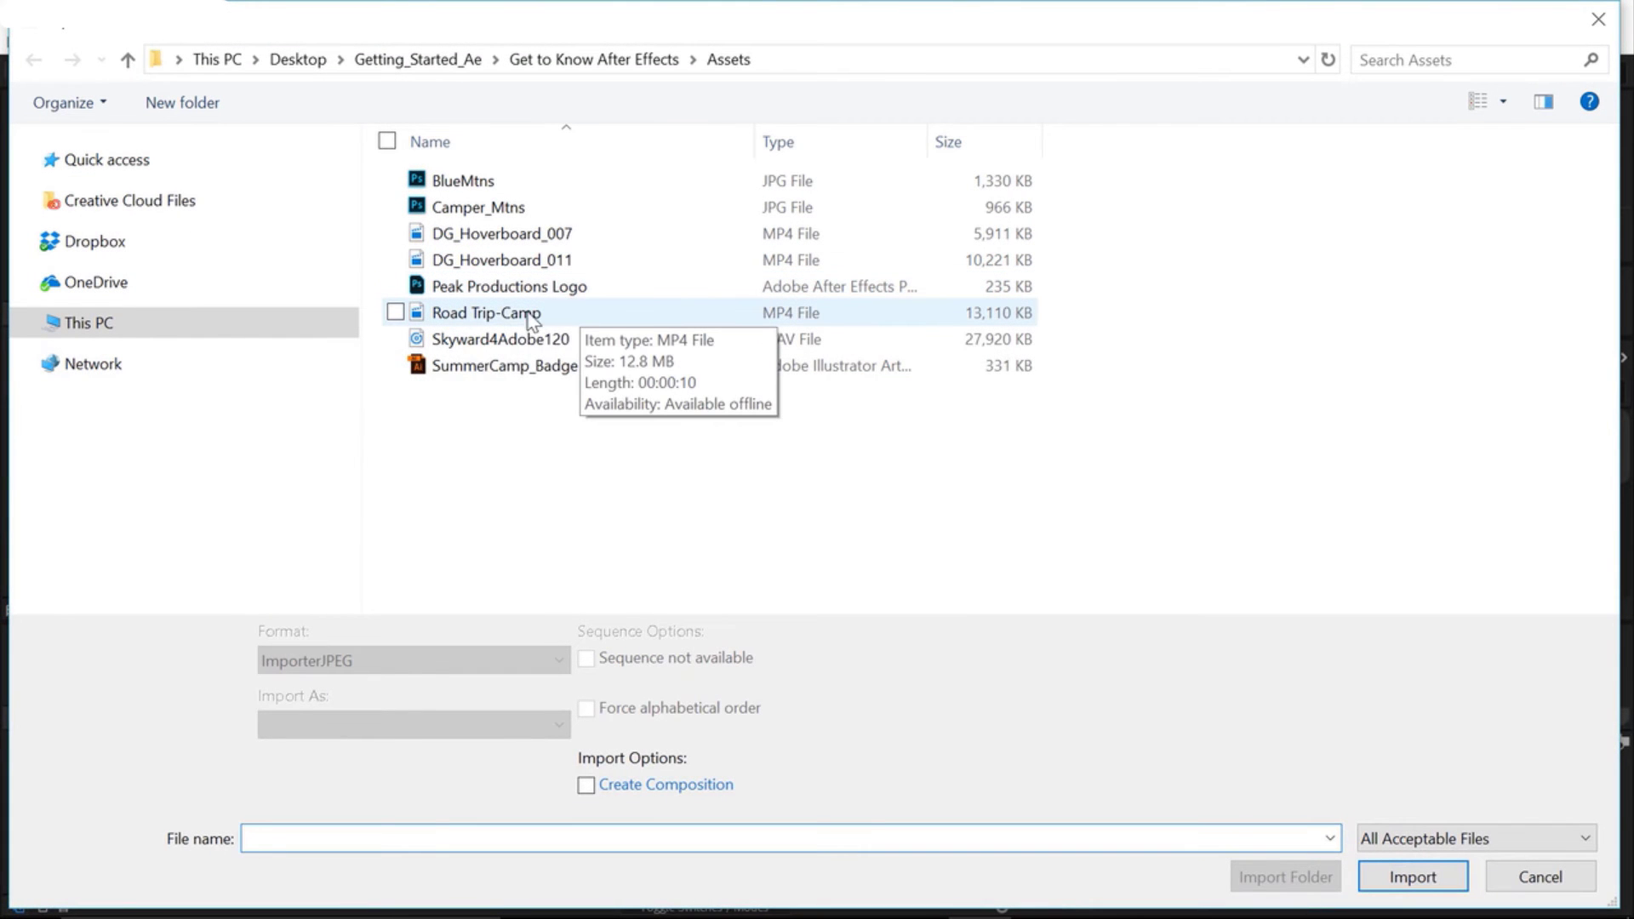
pyautogui.click(461, 313)
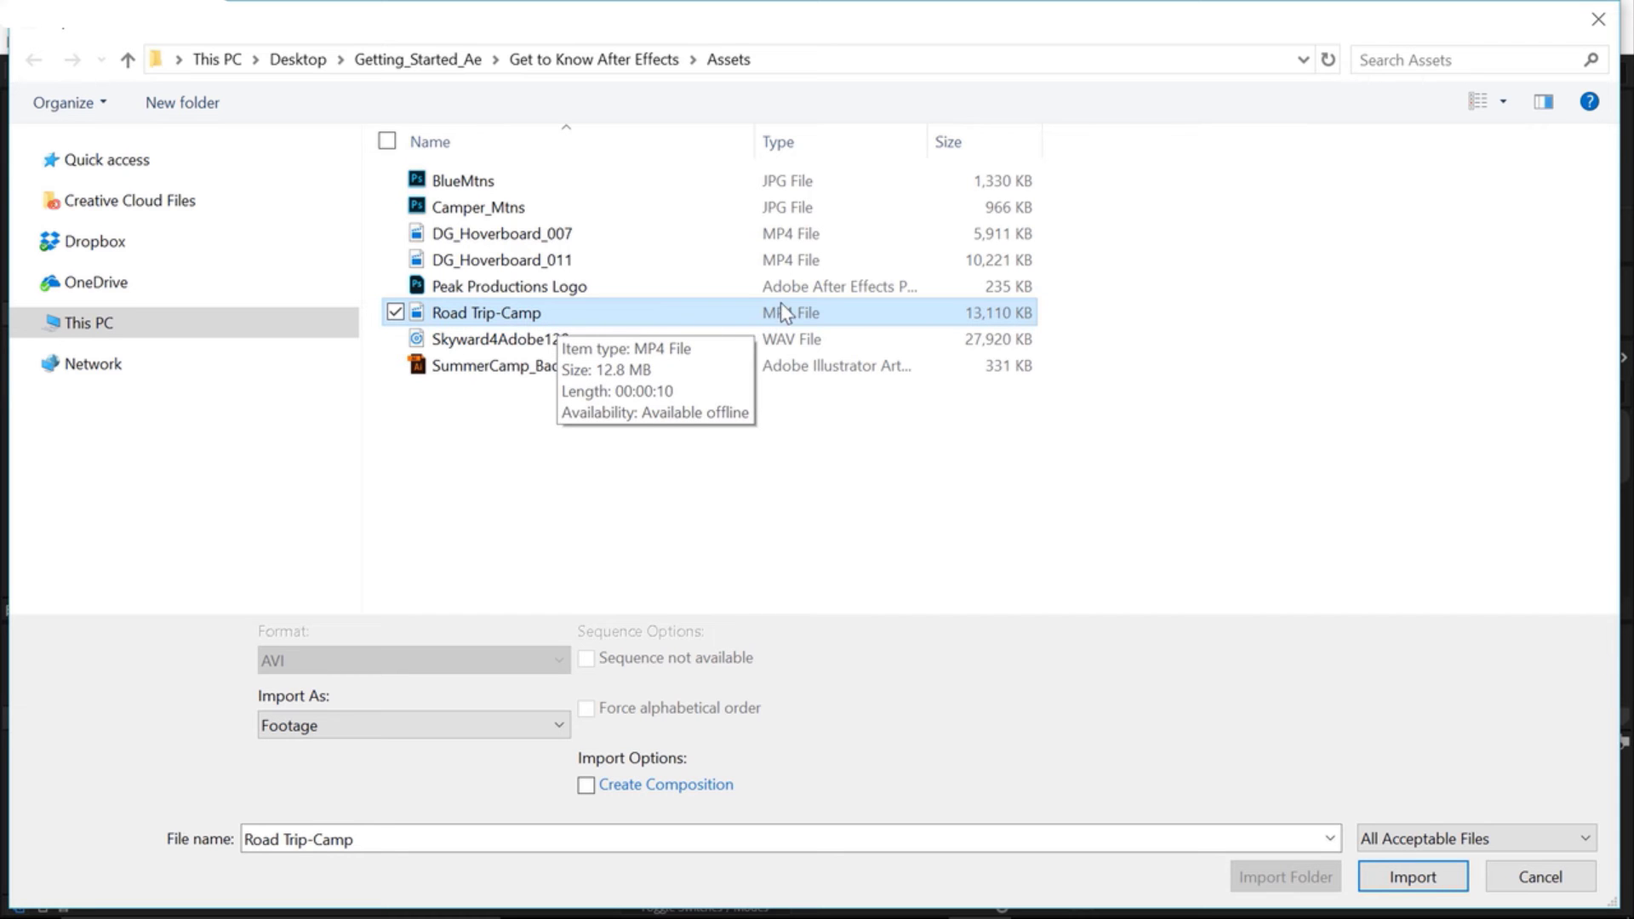
pyautogui.click(1413, 875)
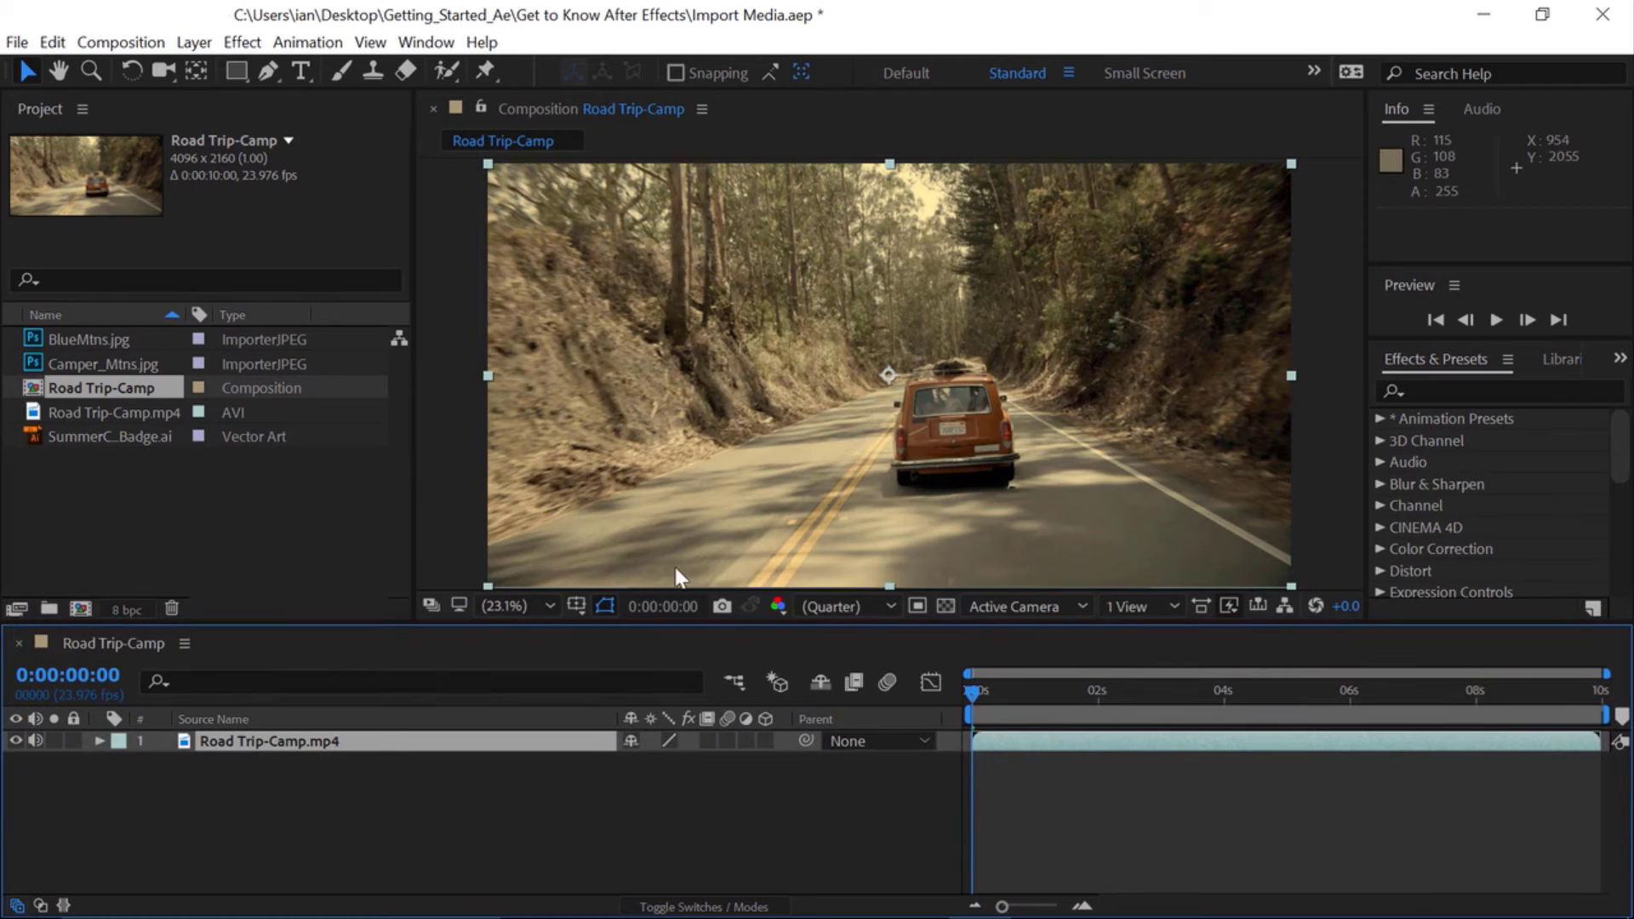
pyautogui.click(36, 417)
pyautogui.click(36, 387)
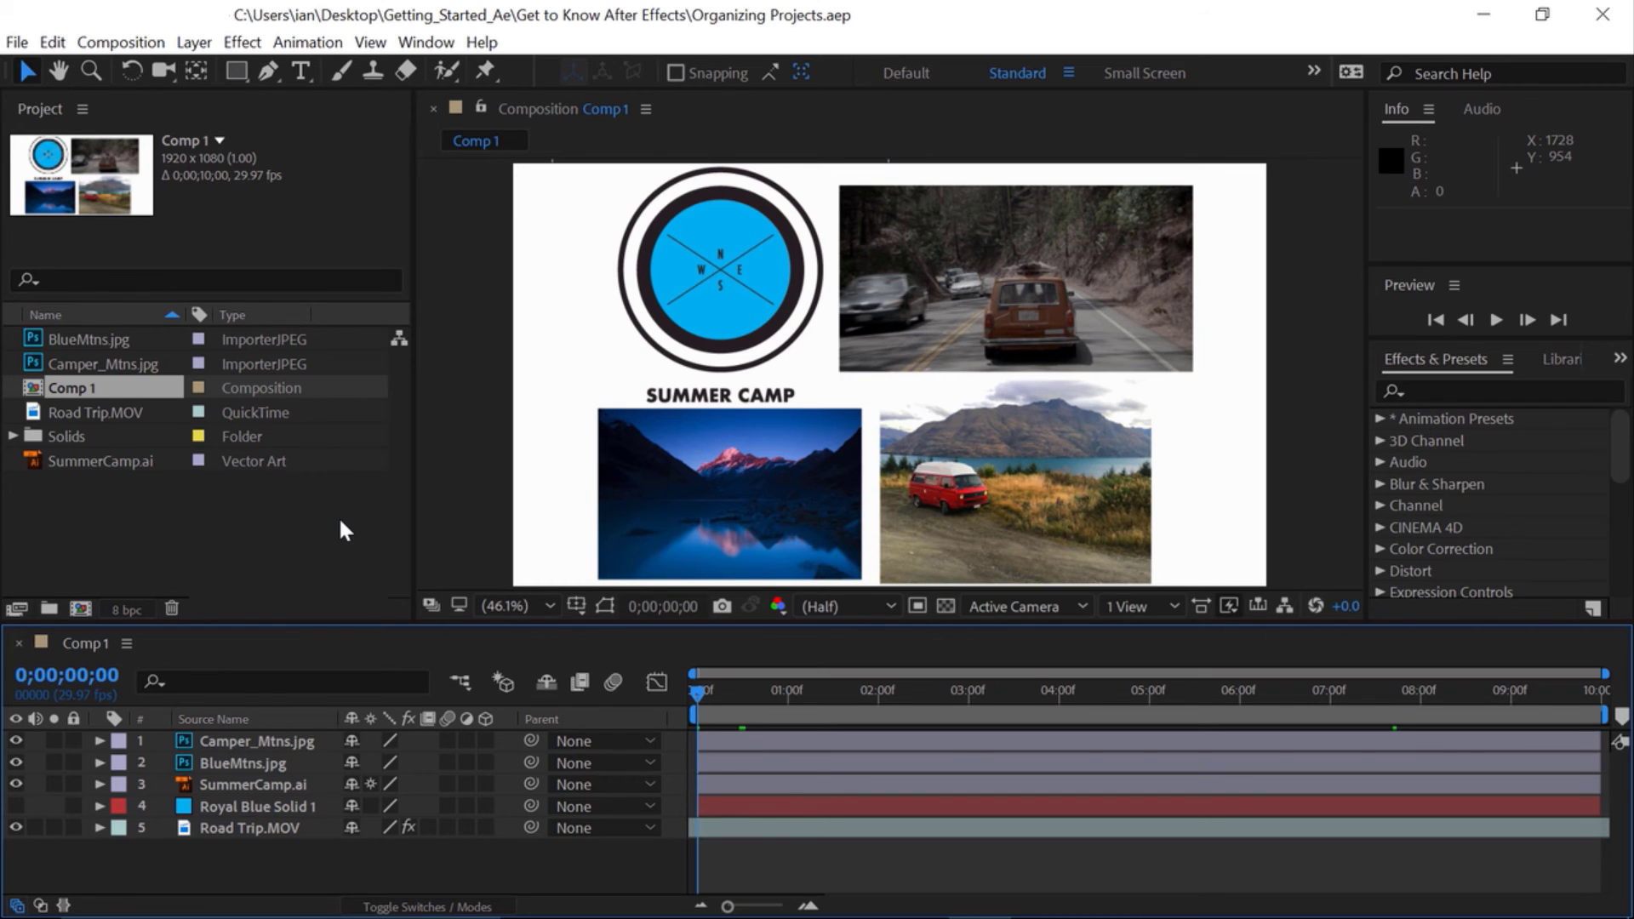
# Toggle the Name sort descending and back to ascending, then sort items by Label colour
pyautogui.click(215, 243)
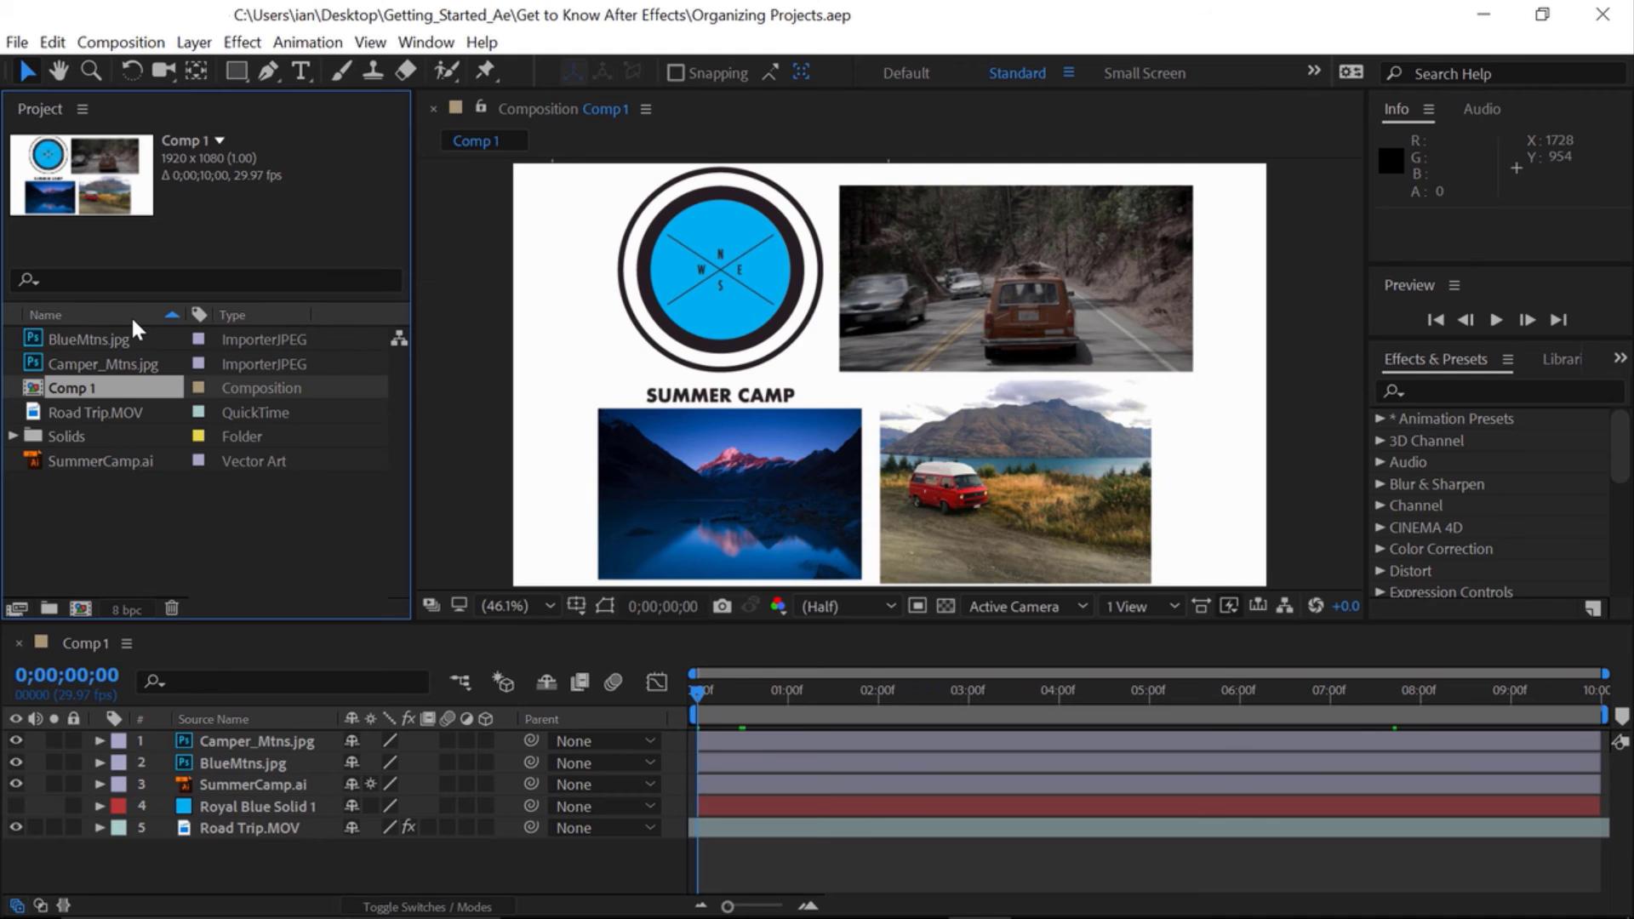
pyautogui.click(79, 311)
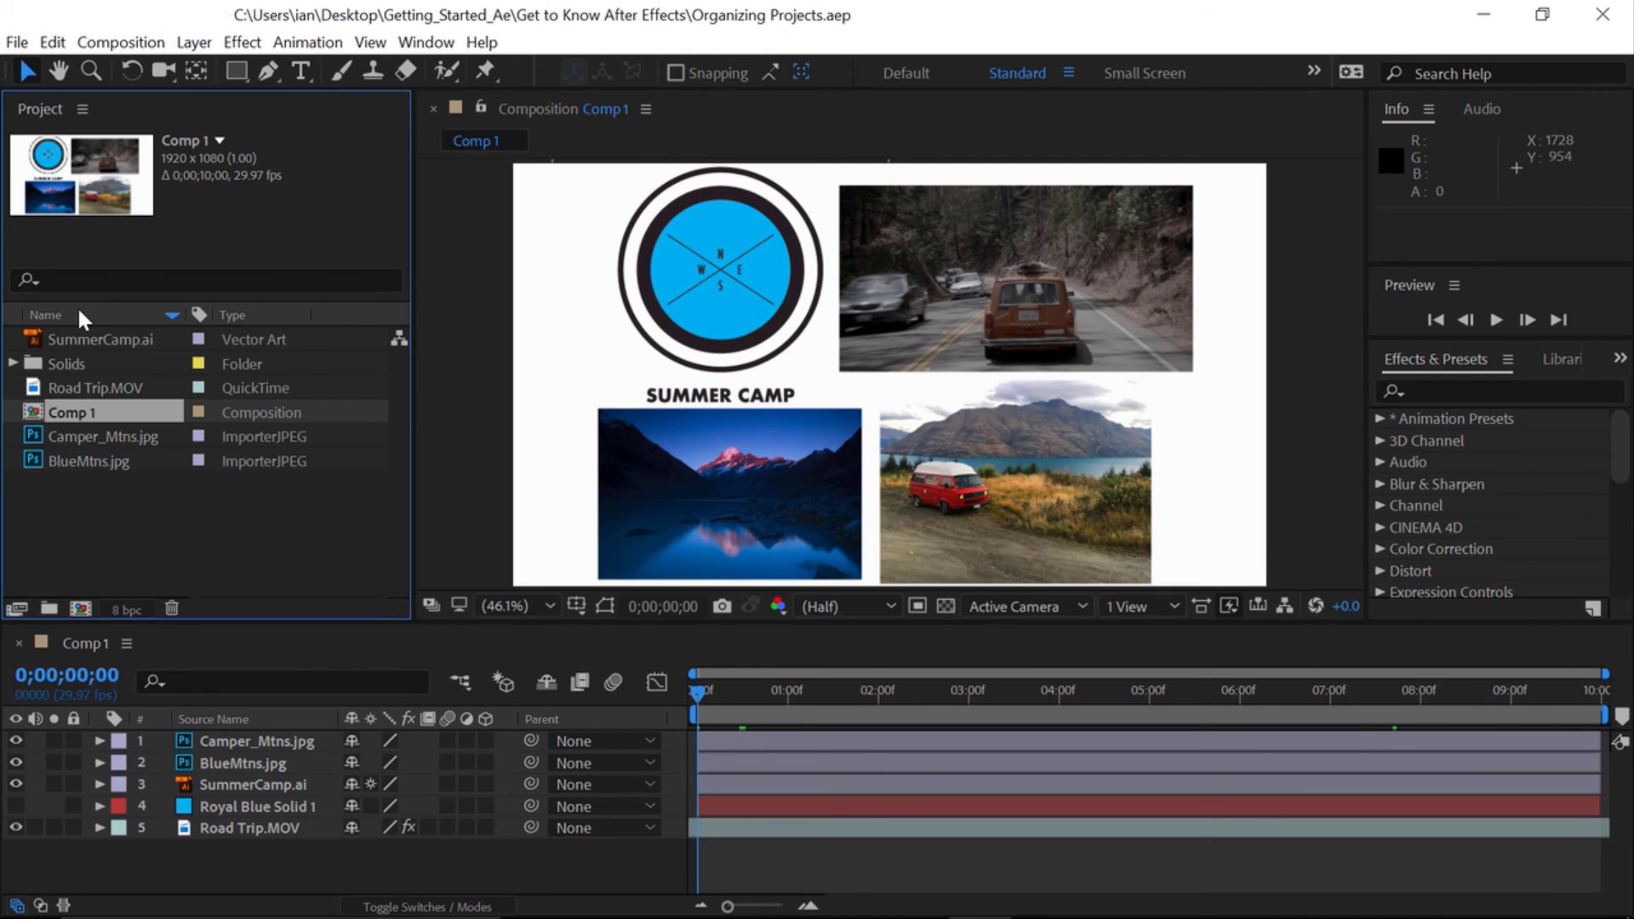
pyautogui.click(79, 311)
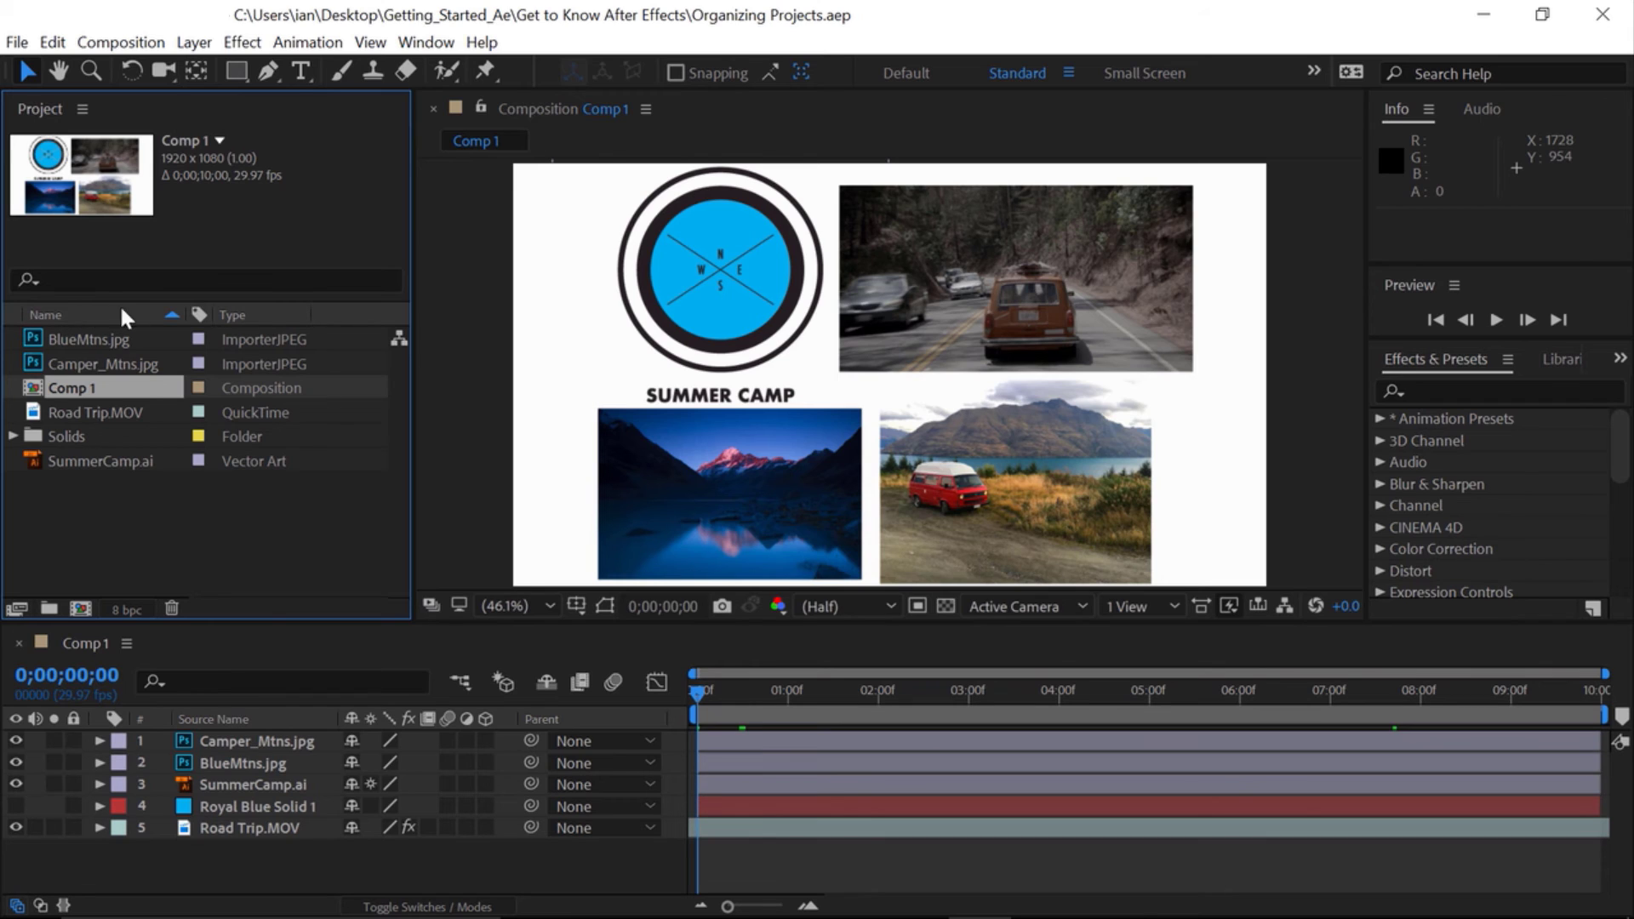
pyautogui.click(199, 314)
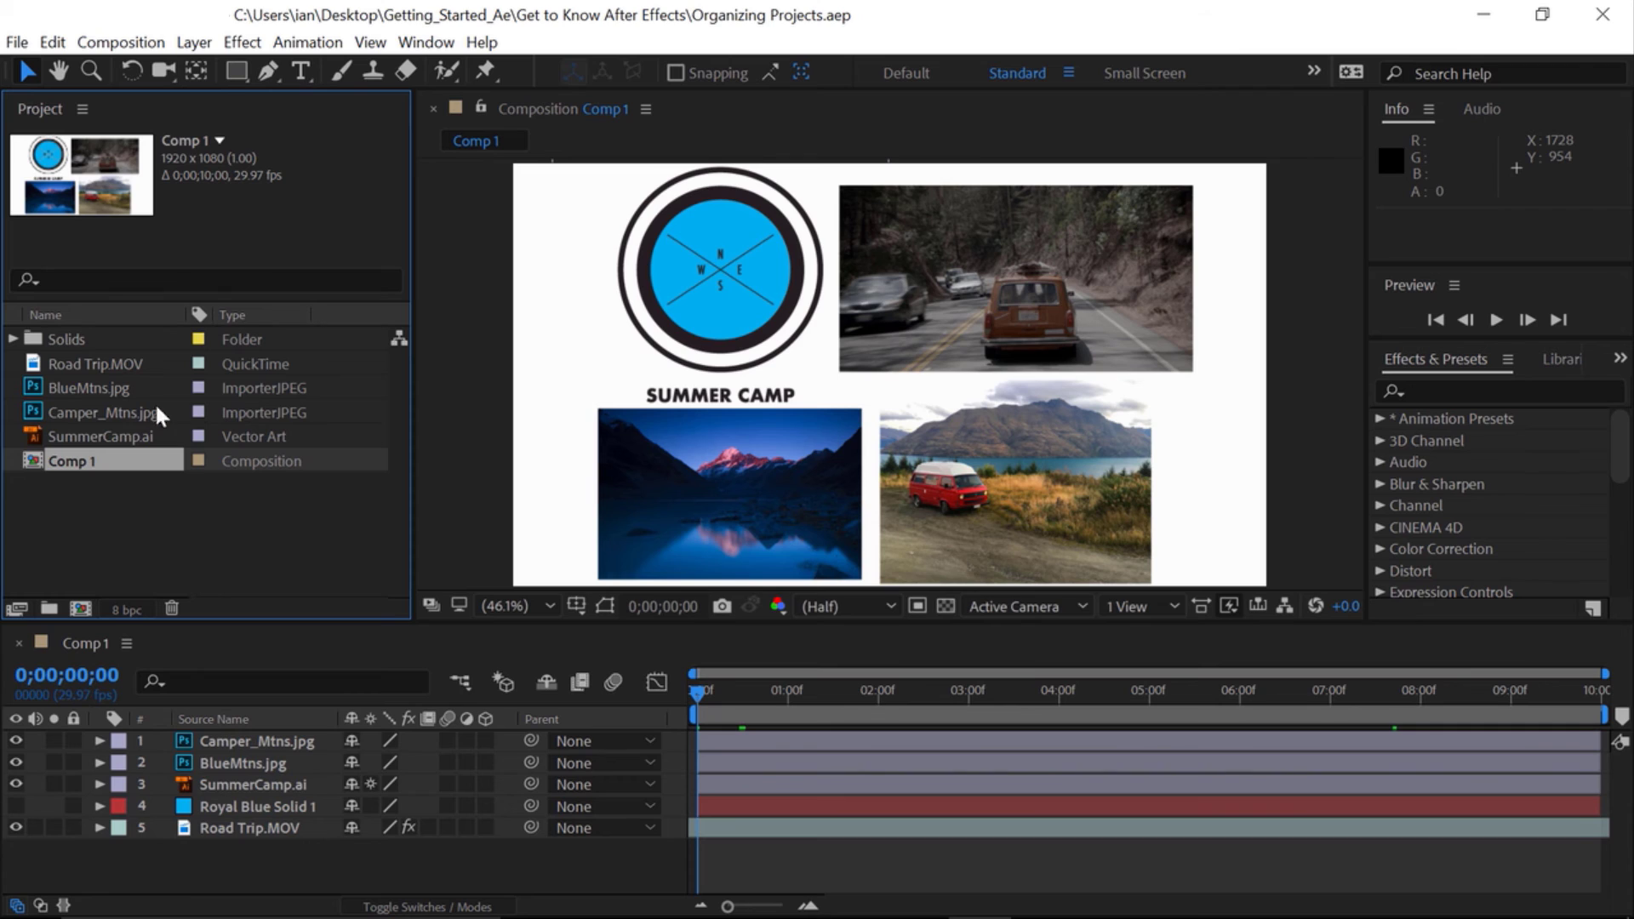
pyautogui.click(129, 393)
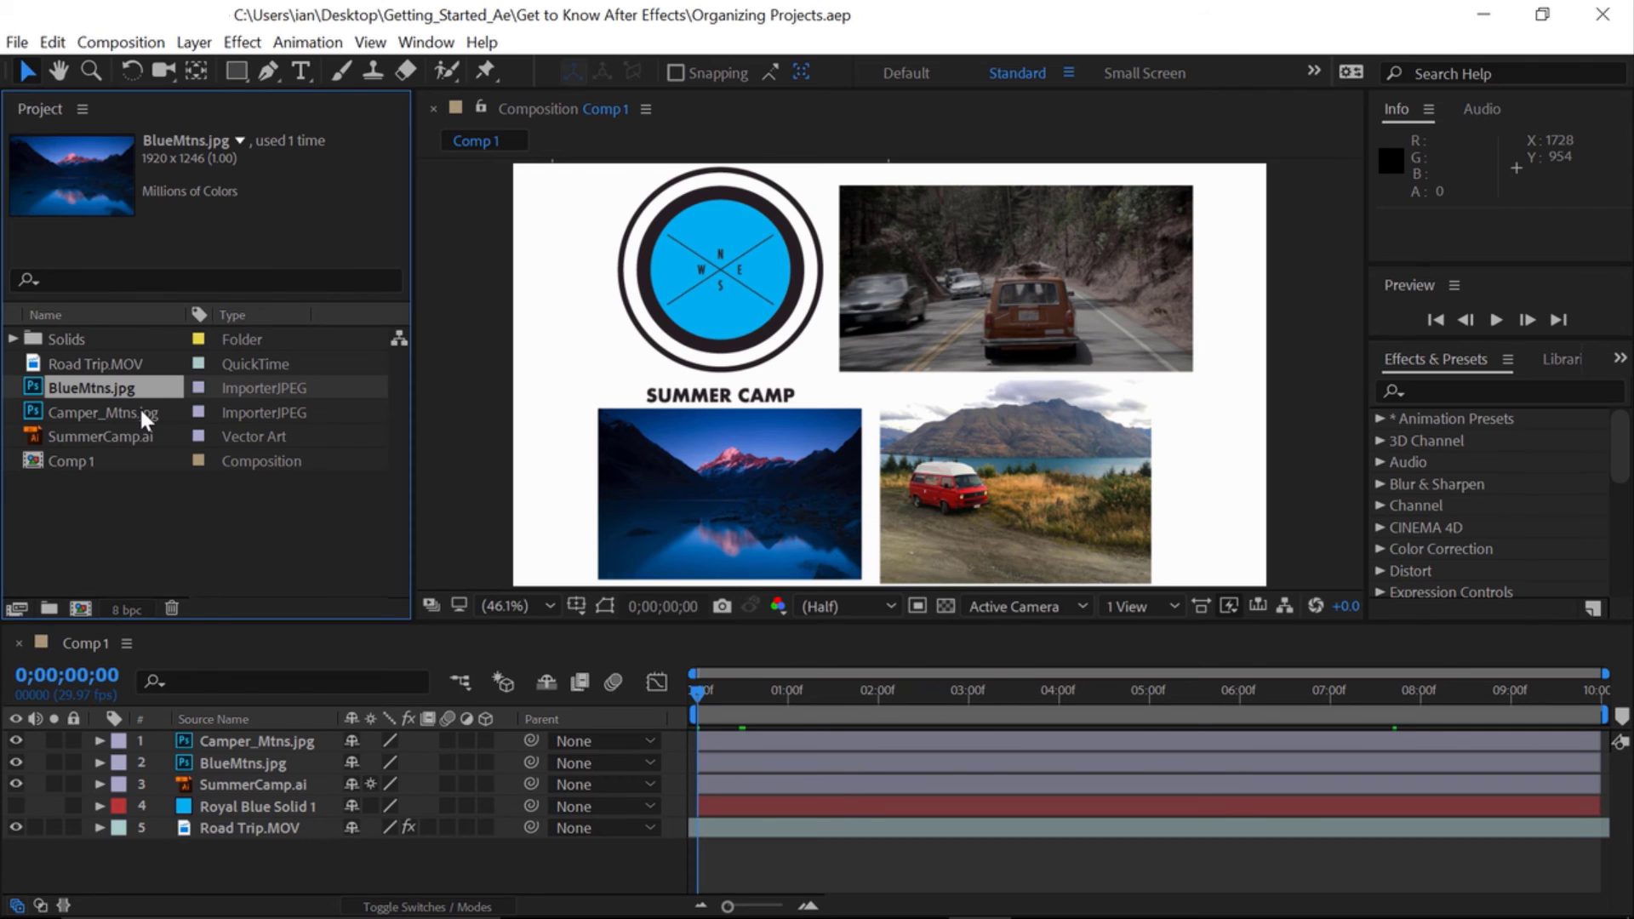
# Give BlueMtns.jpg and Camper_Mtns.jpg the Orange label and sort the list by Type
pyautogui.keyDown('ctrl'); pyautogui.click(139, 410); pyautogui.keyUp('ctrl')
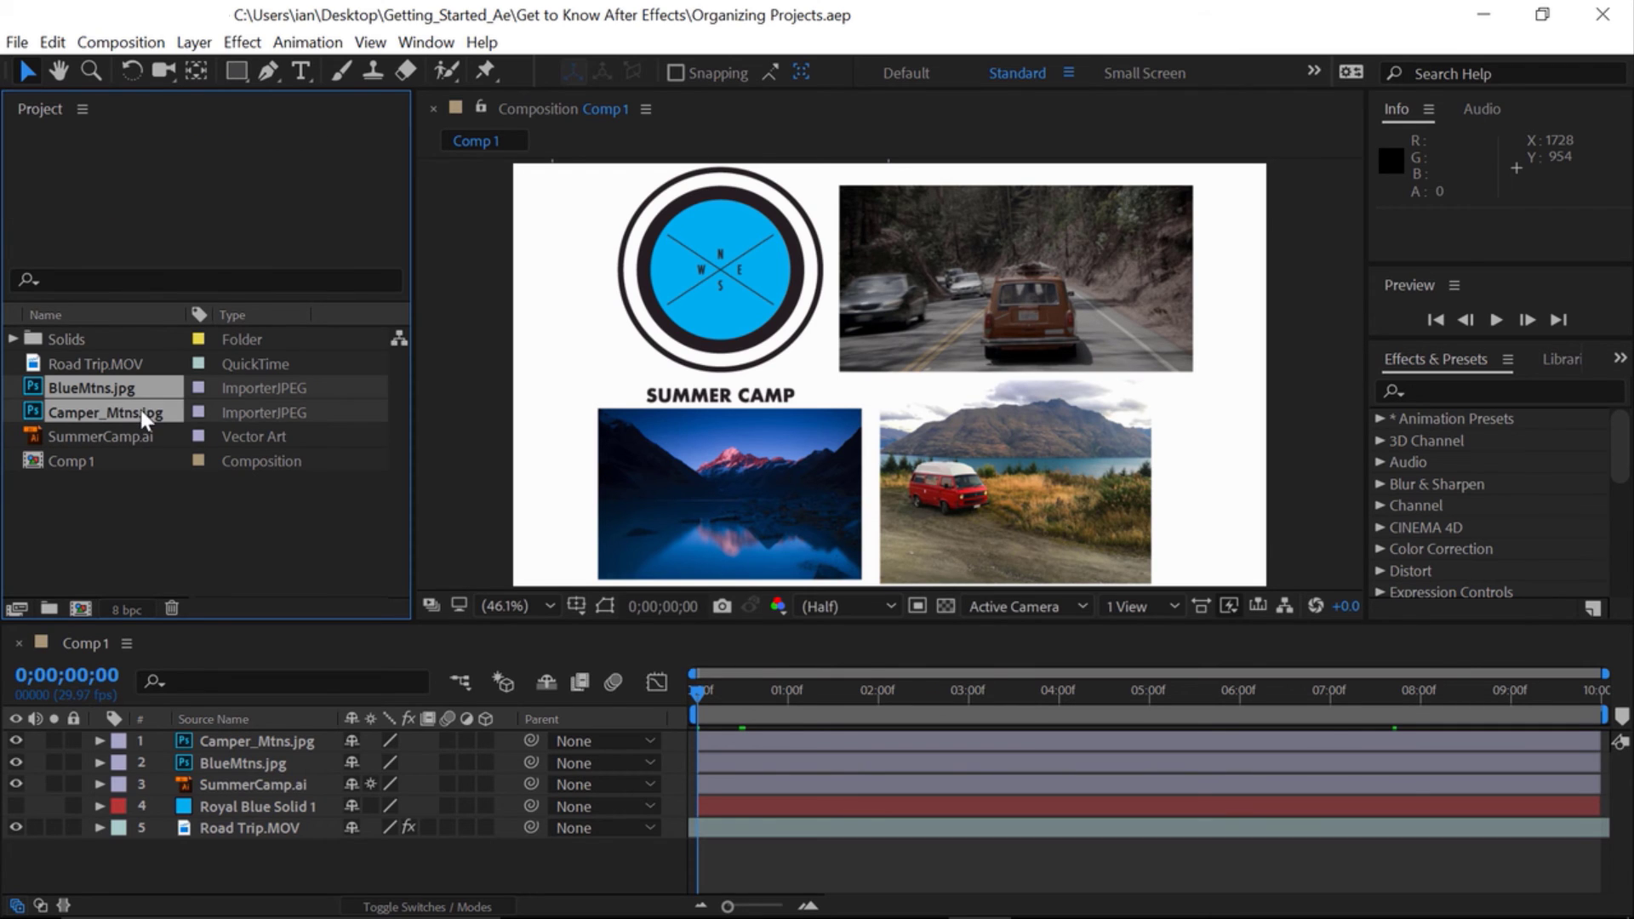
pyautogui.click(201, 415)
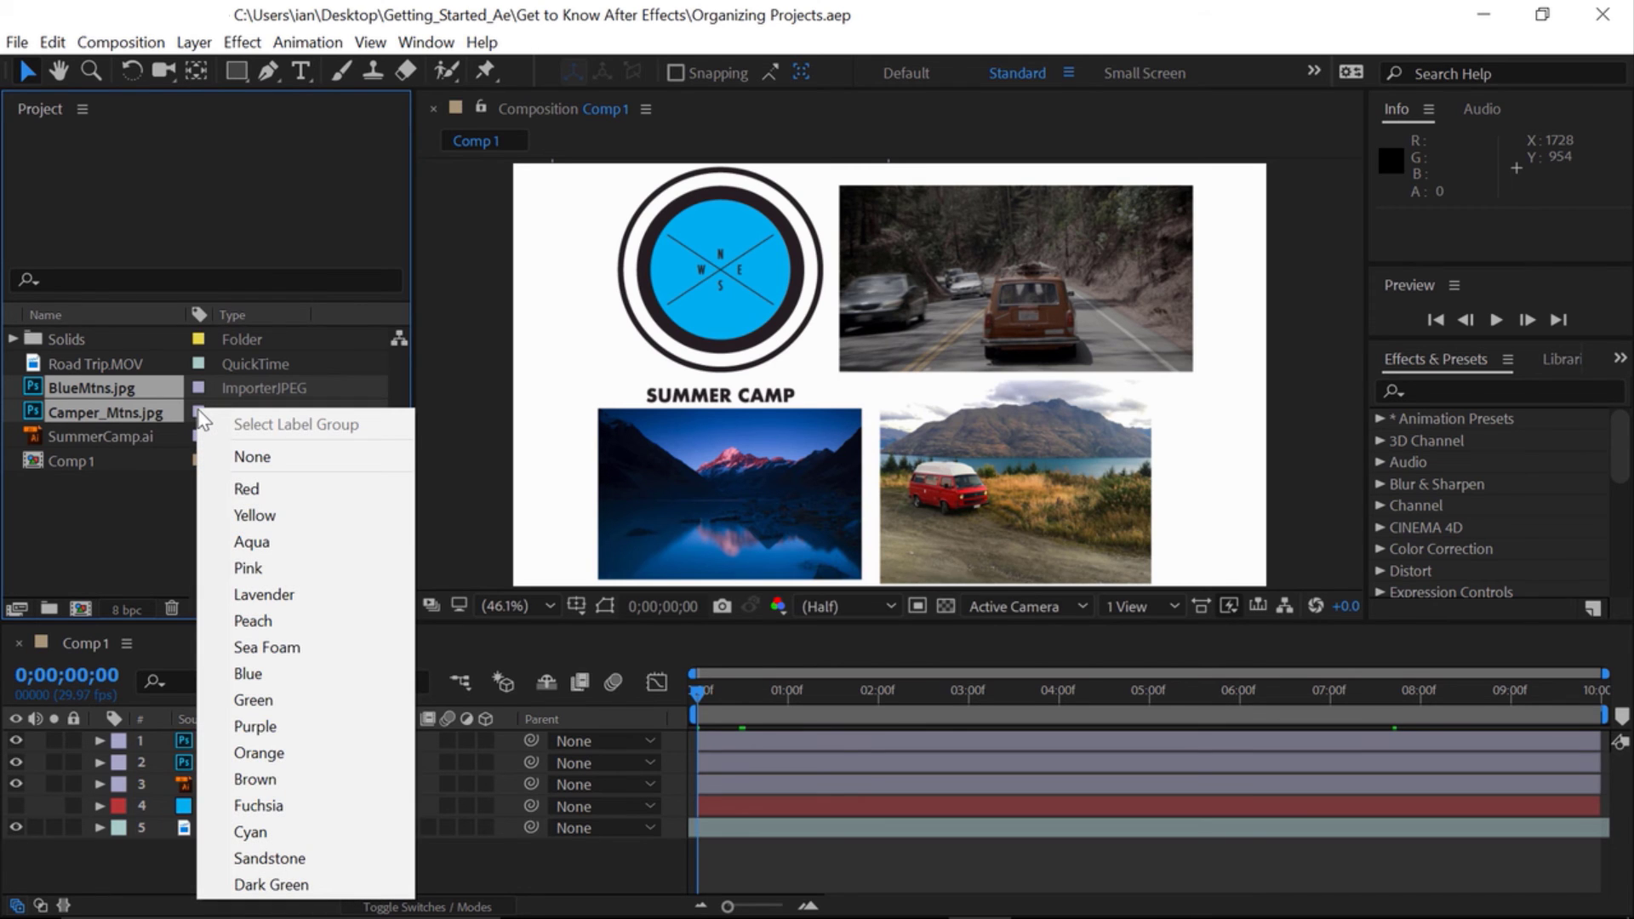
pyautogui.click(323, 750)
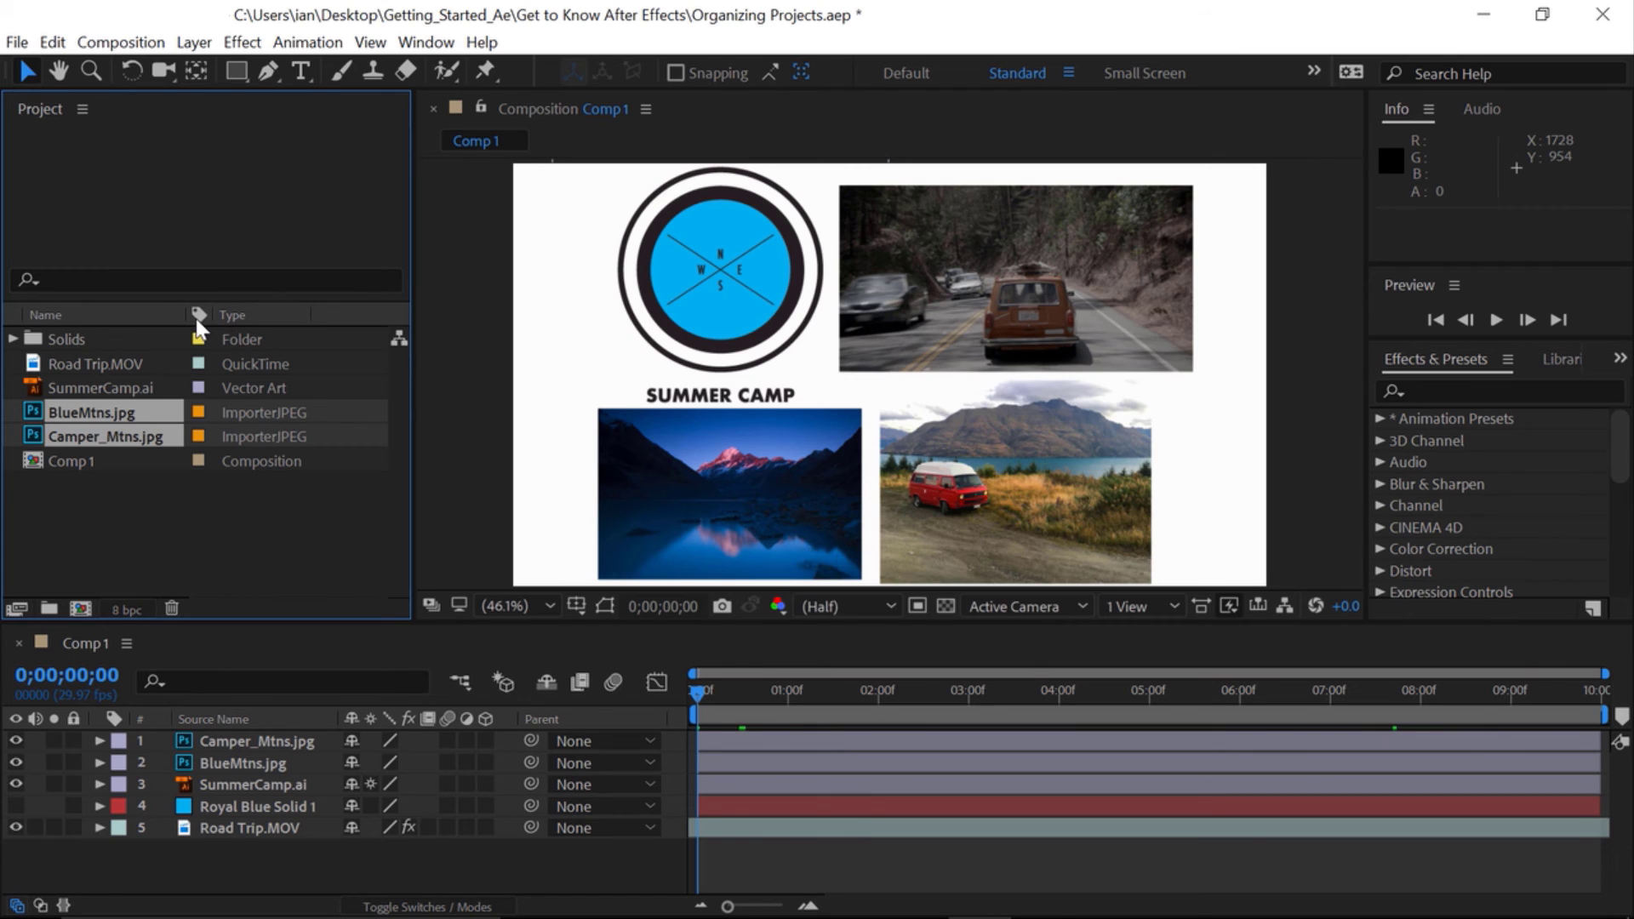
pyautogui.click(255, 316)
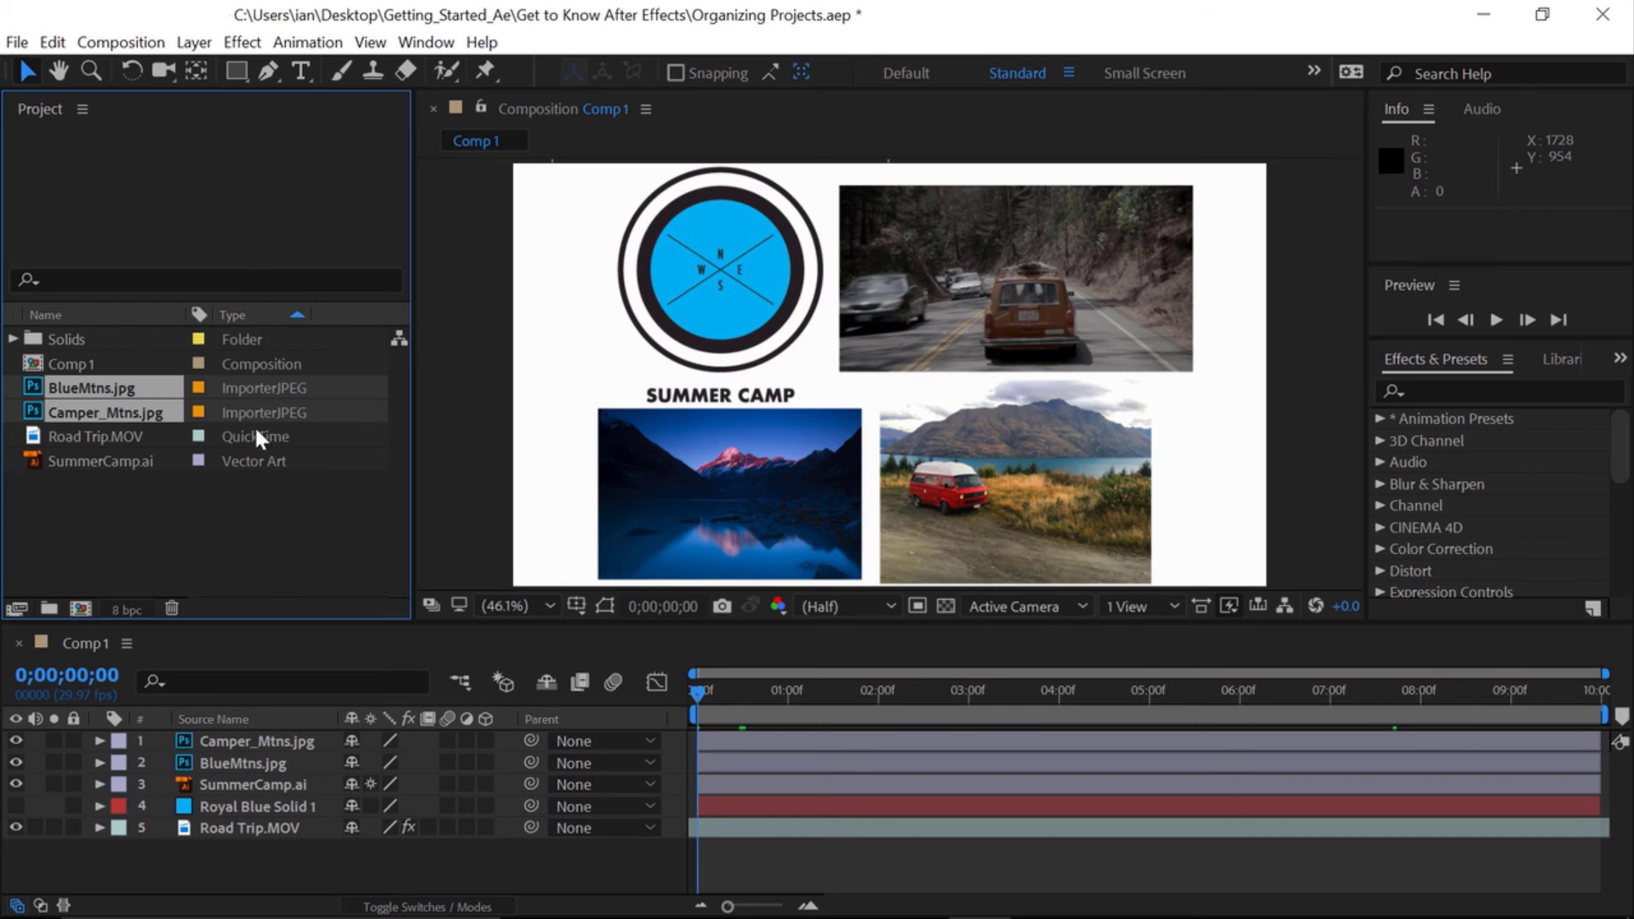
# Maximize the Project panel and view its Columns options without changing them
pyautogui.doubleClick(40, 109)
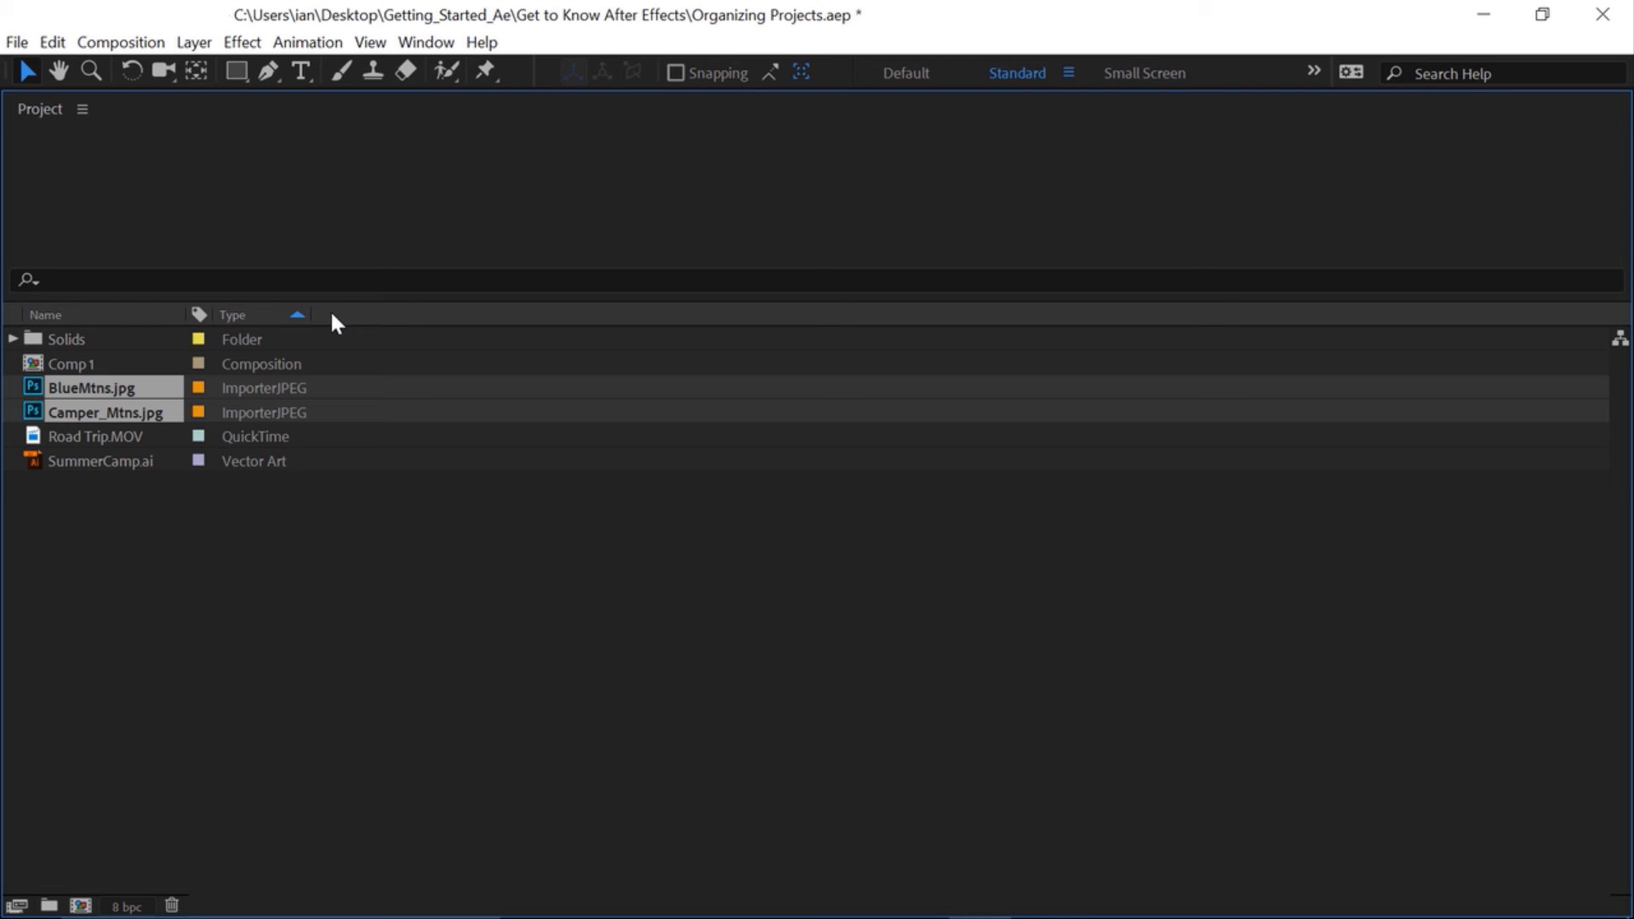
pyautogui.rightClick(147, 311)
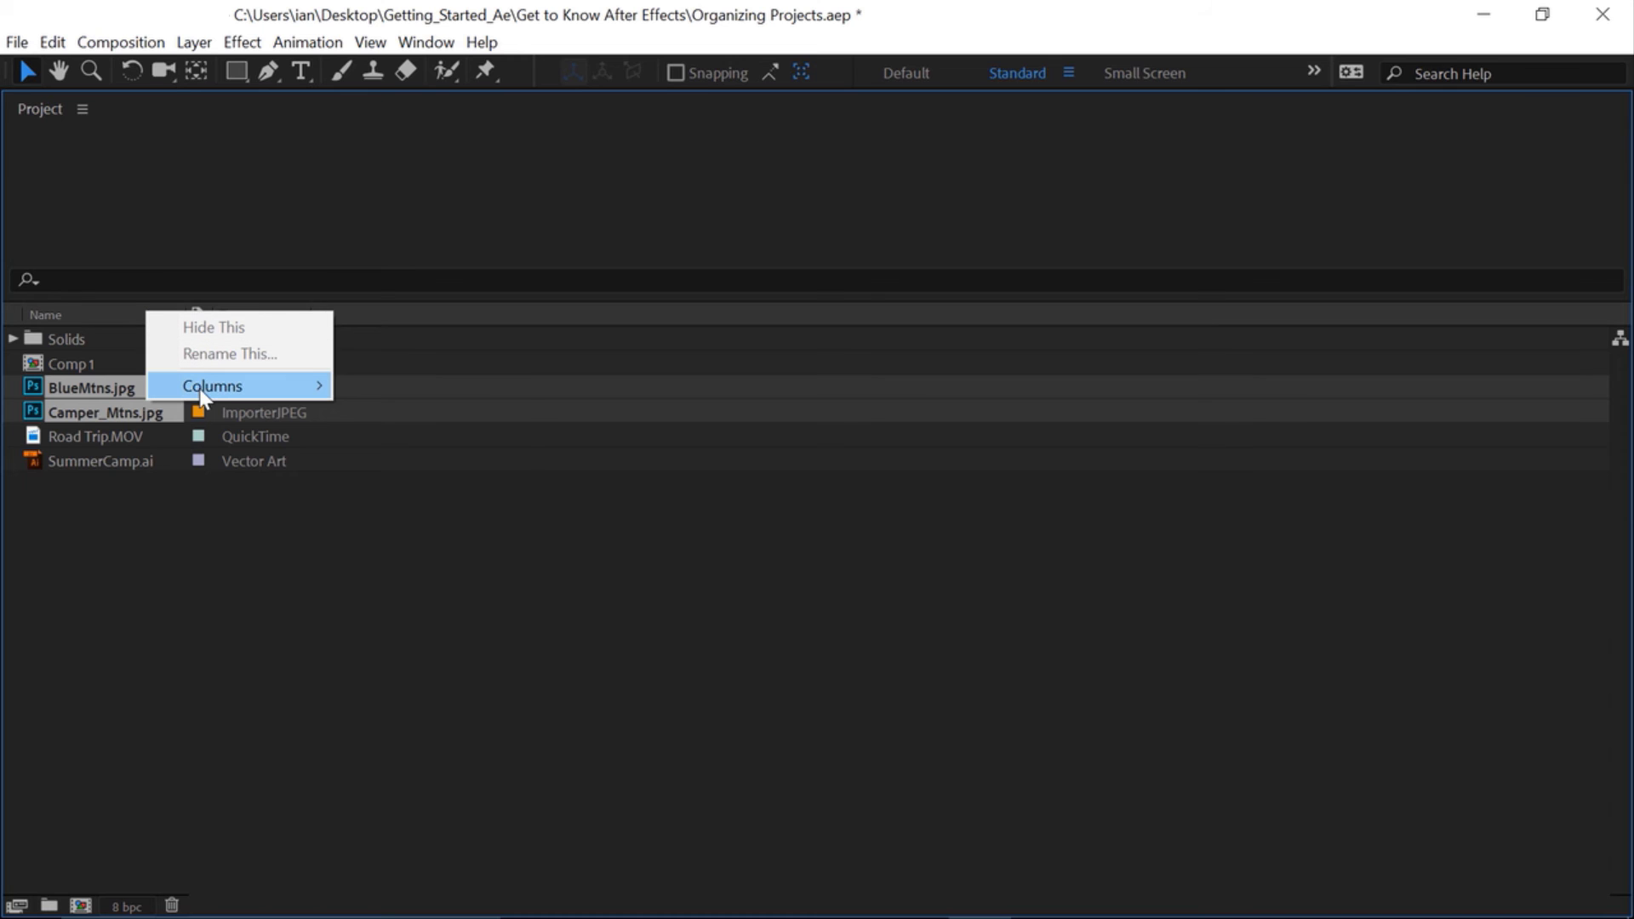
pyautogui.moveTo(256, 386)
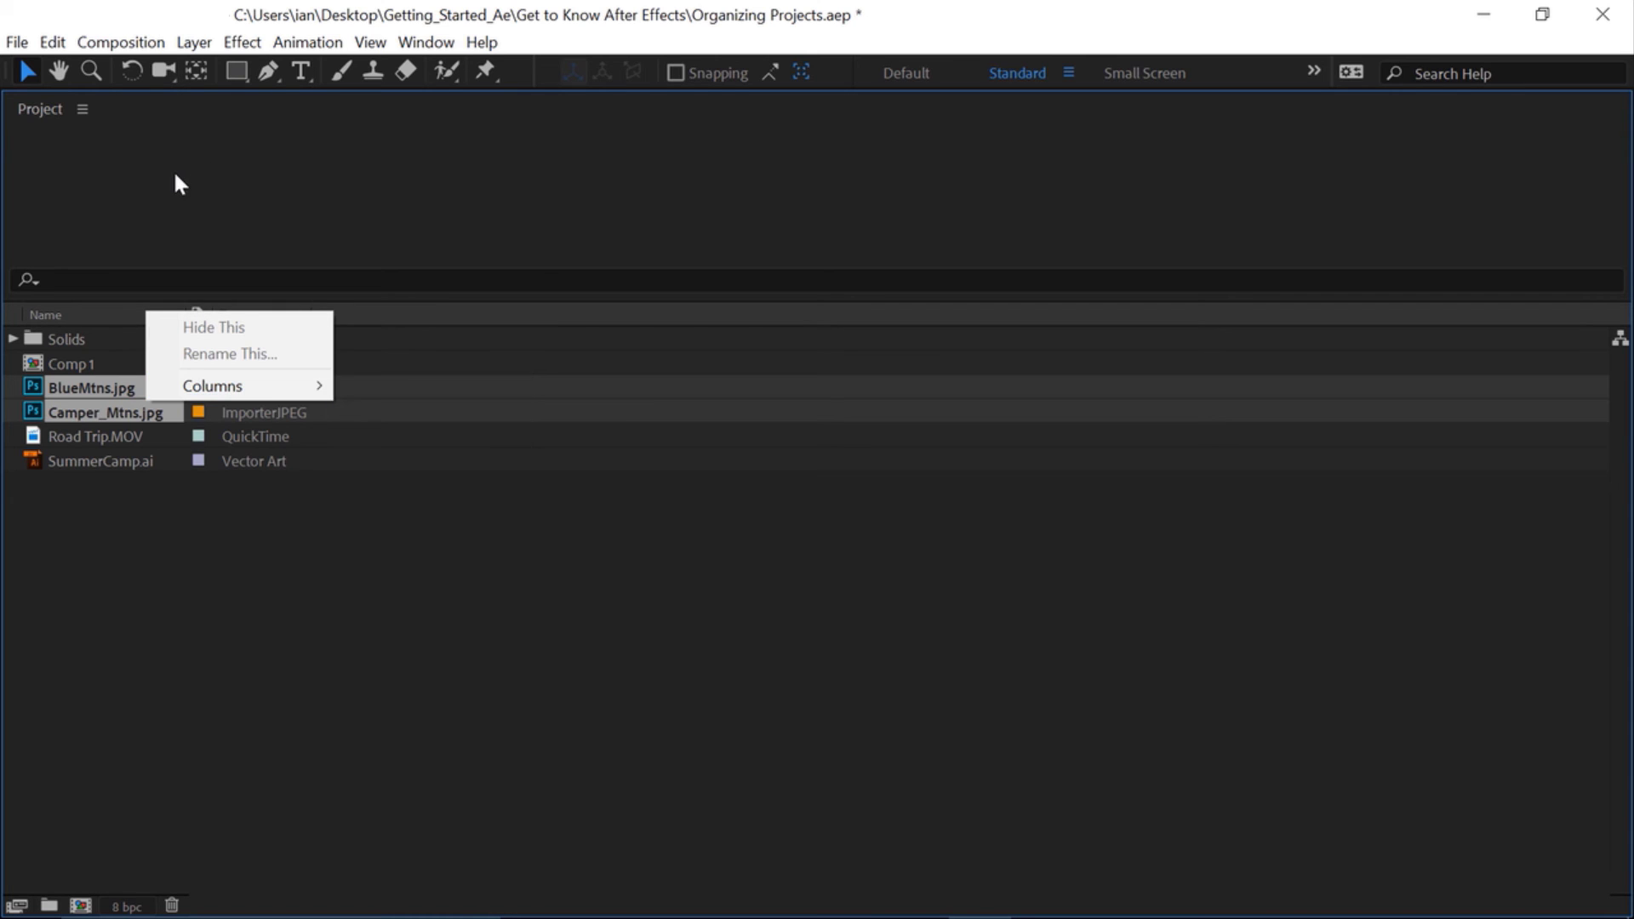
pyautogui.press('Escape')
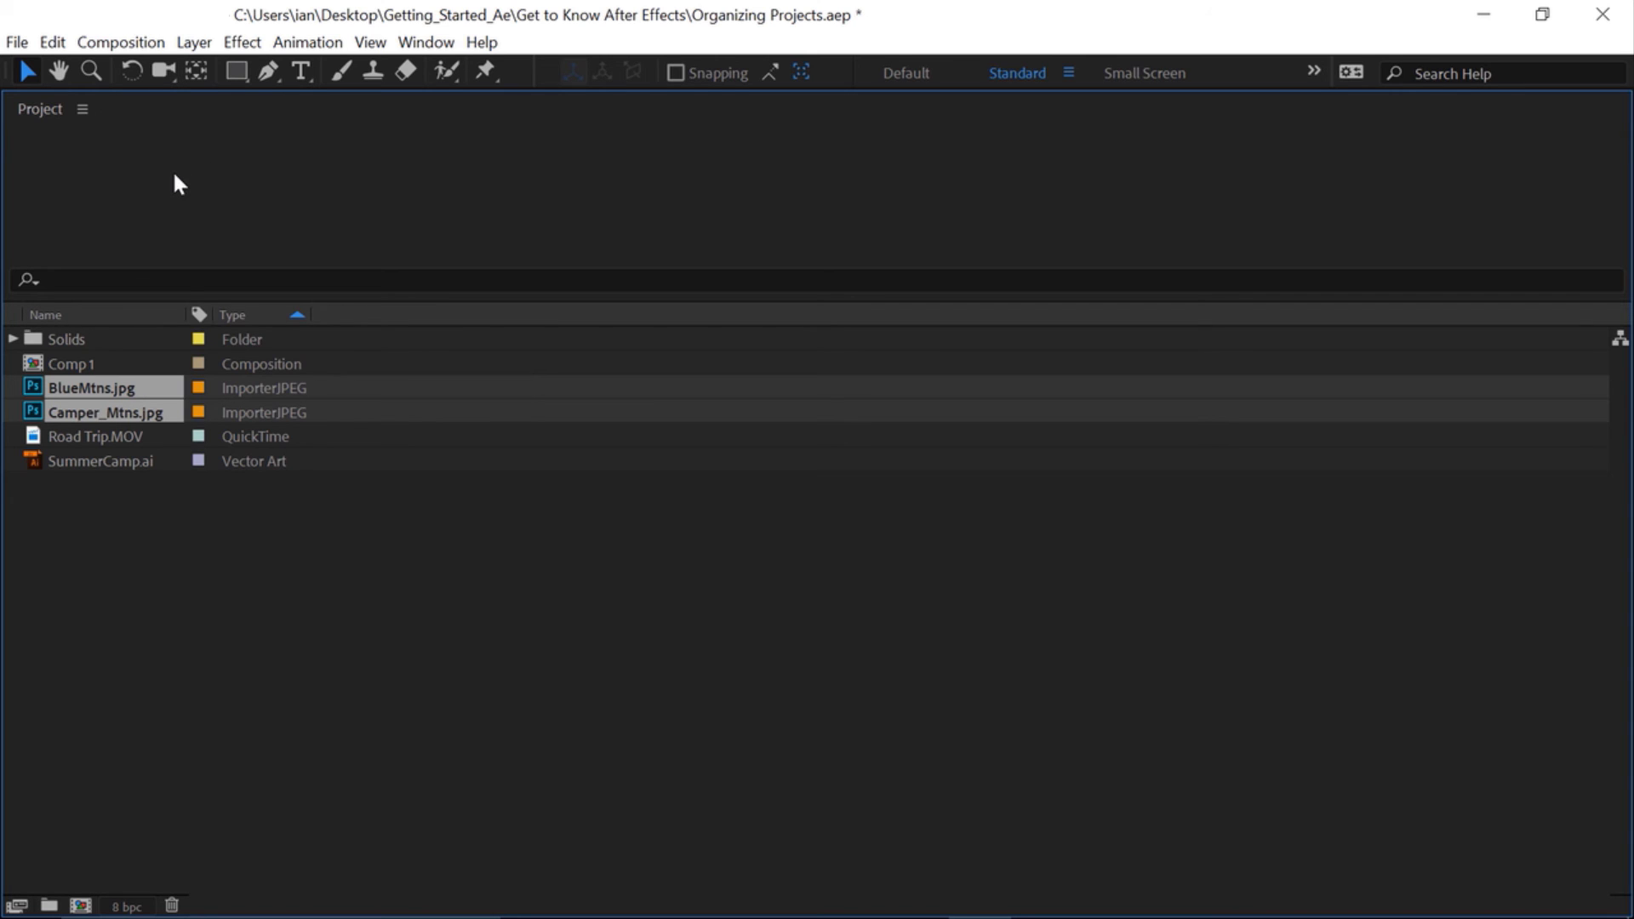
# Restore the normal layout and move both mountain JPEGs into a new folder named 'images'
pyautogui.doubleClick(37, 109)
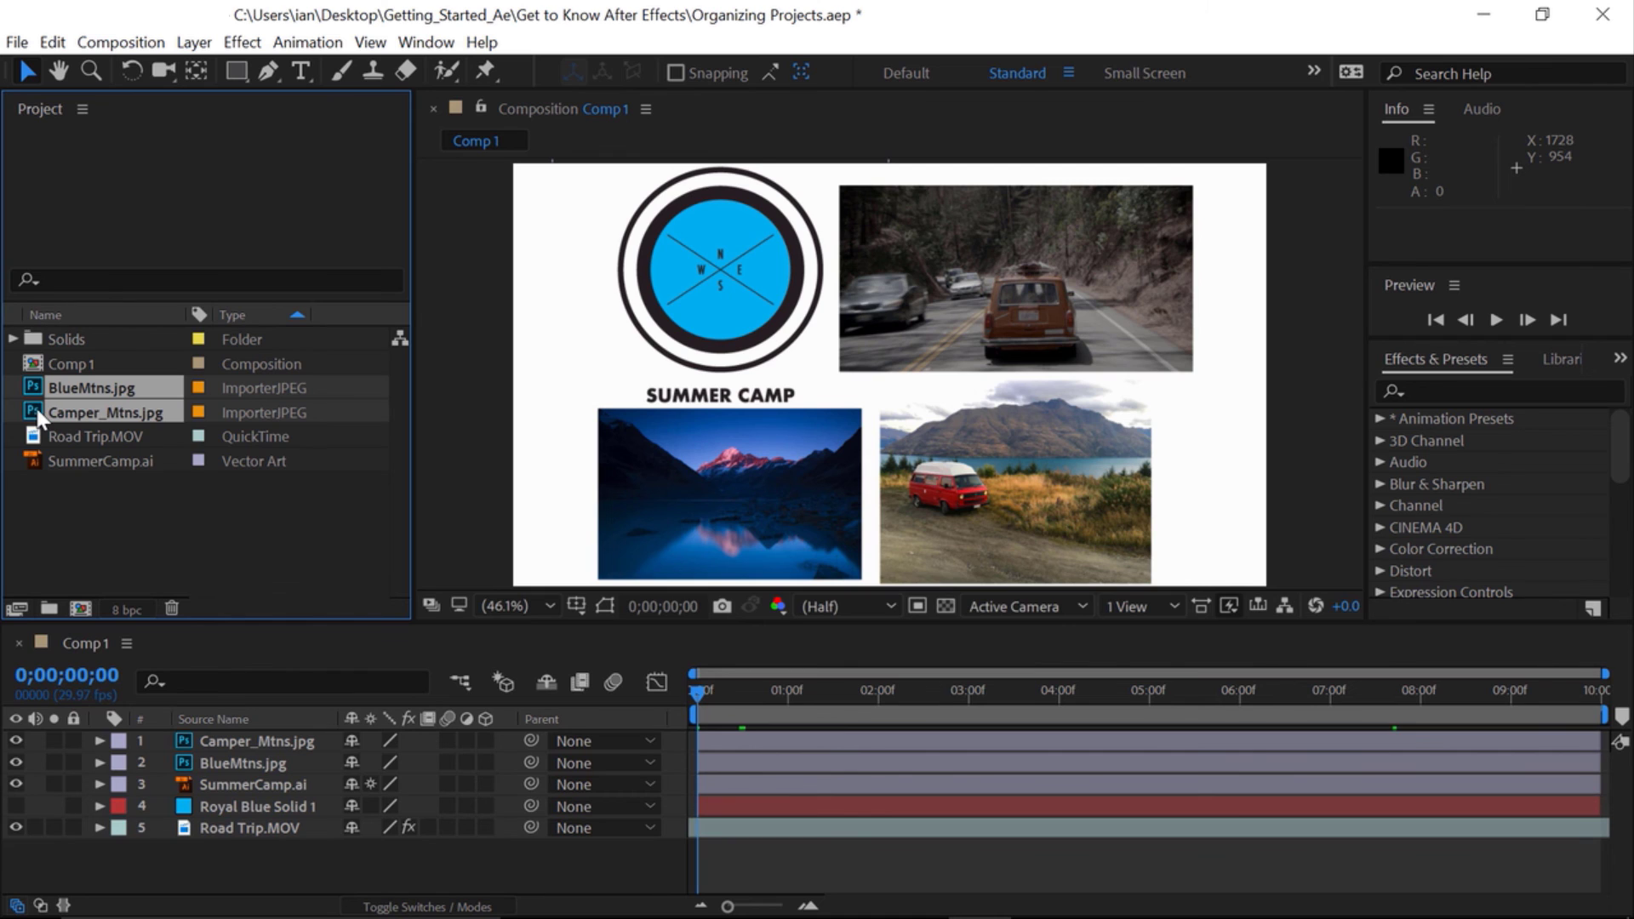
pyautogui.moveTo(37, 415); pyautogui.dragTo(52, 607)
pyautogui.moveTo(52, 610); pyautogui.dragTo(52, 611)
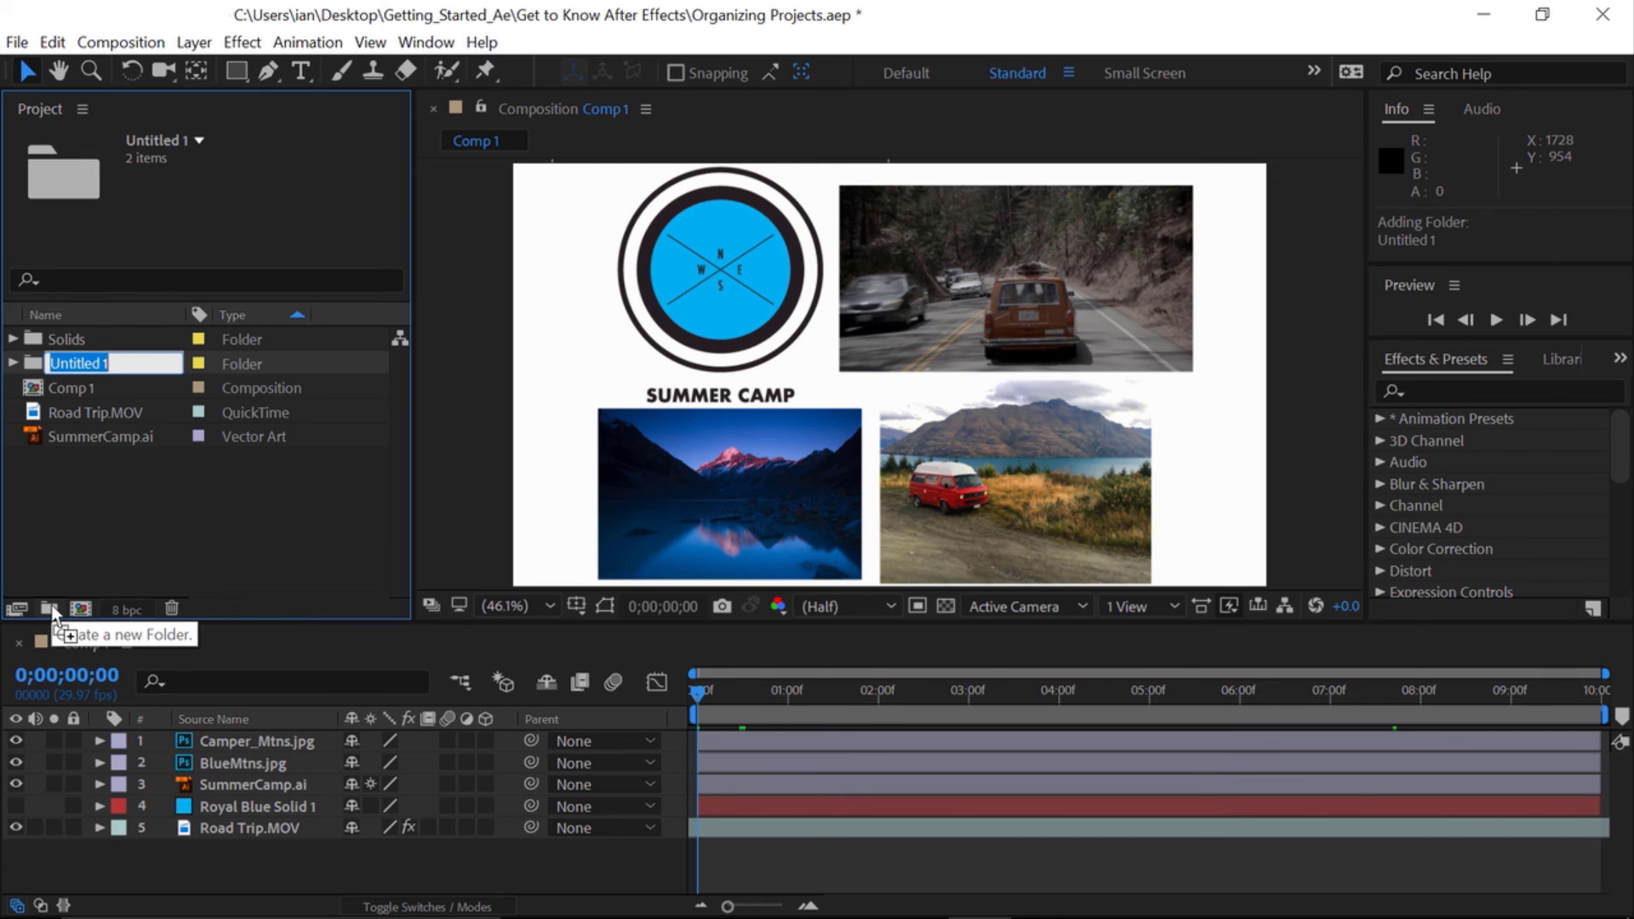
pyautogui.write('images')
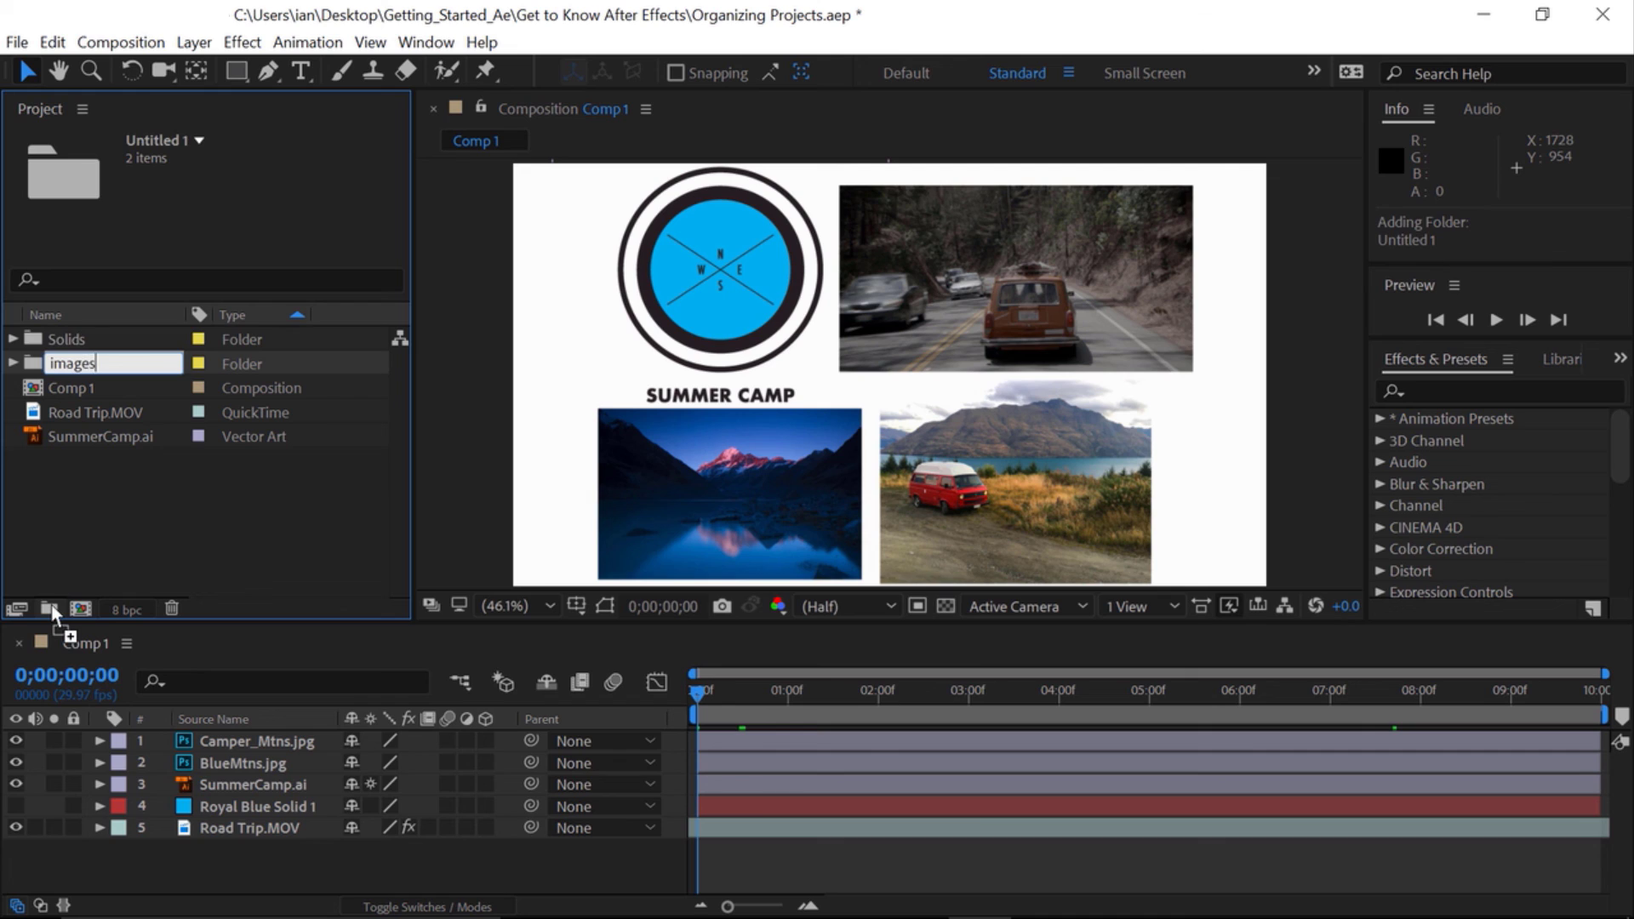
pyautogui.press('Return')
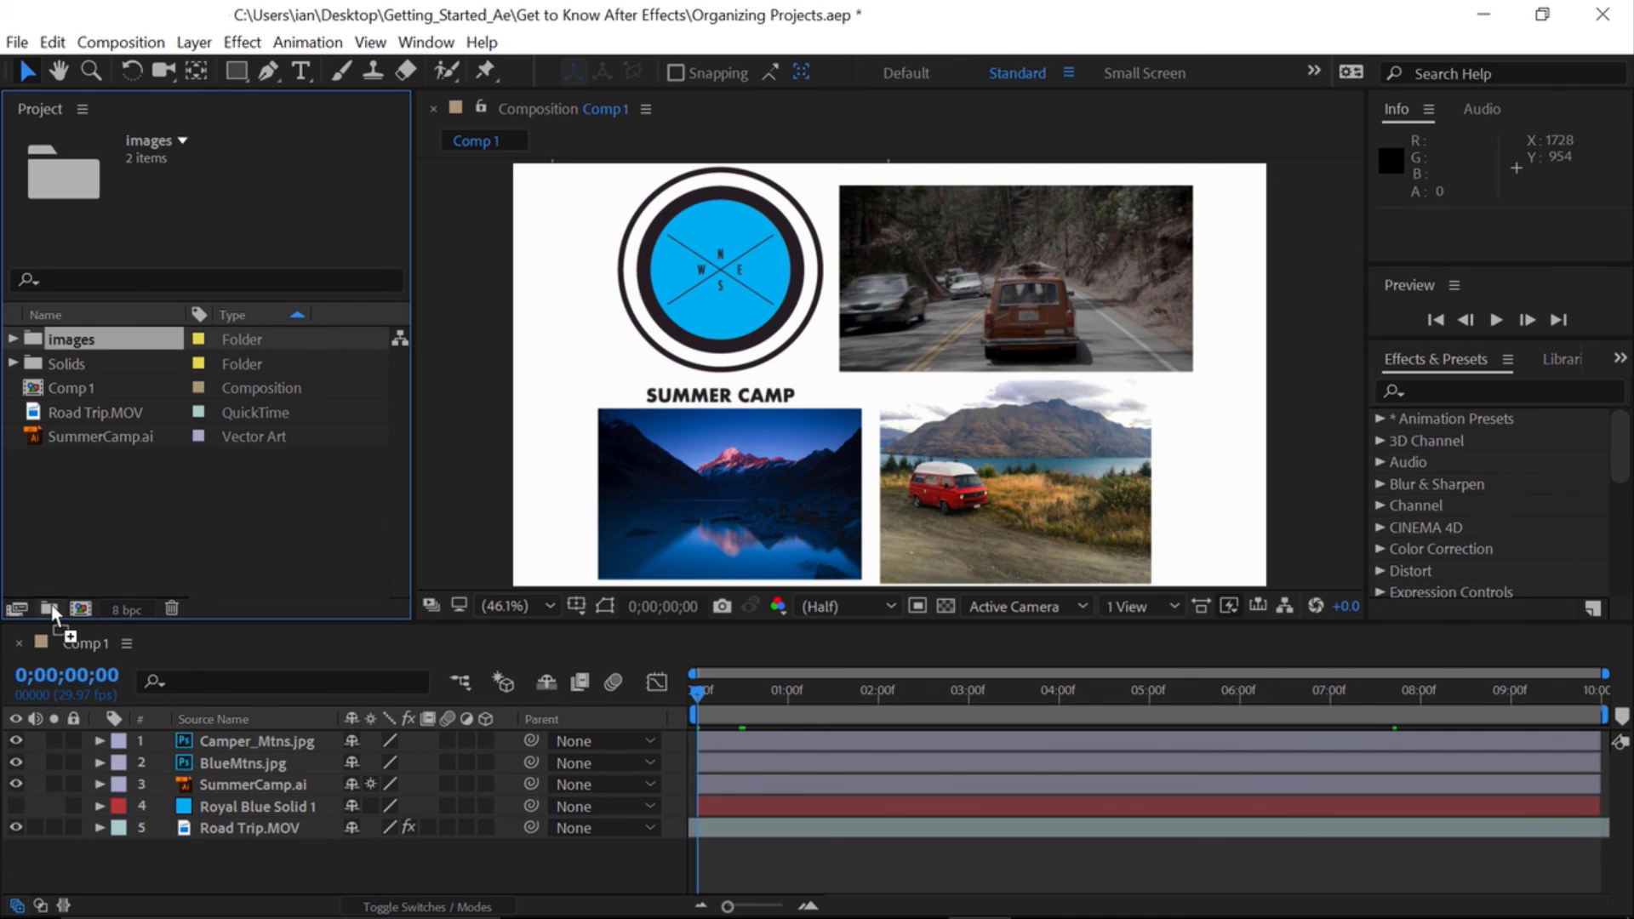
pyautogui.click(38, 415)
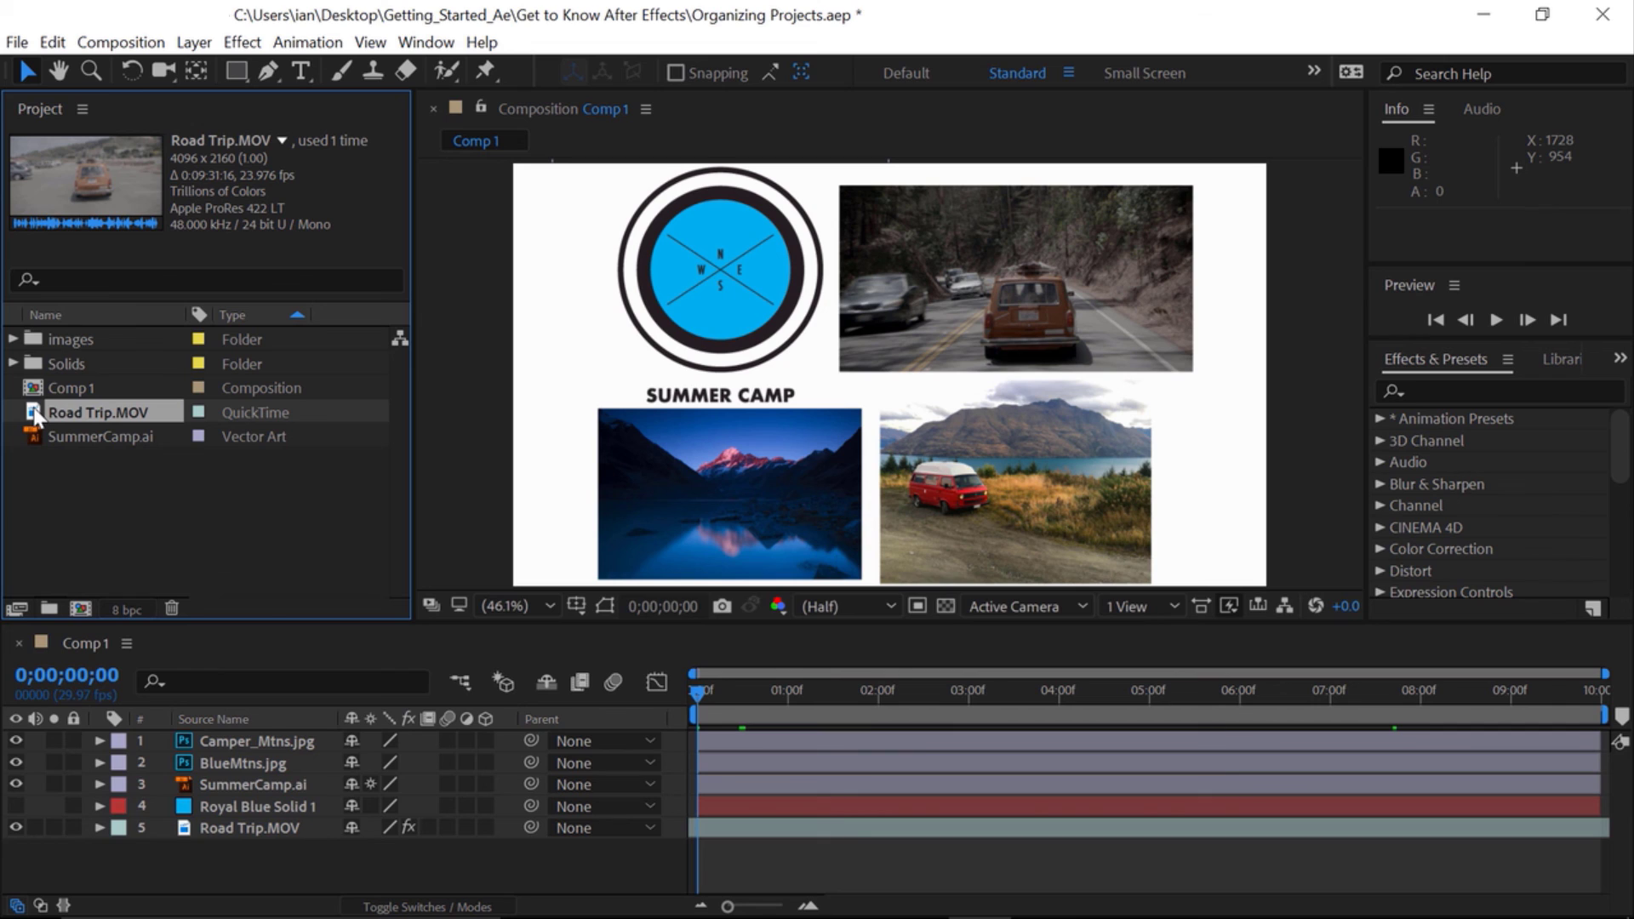
# Move Road Trip.MOV into a new folder named 'Footage'
pyautogui.moveTo(36, 415); pyautogui.dragTo(40, 603)
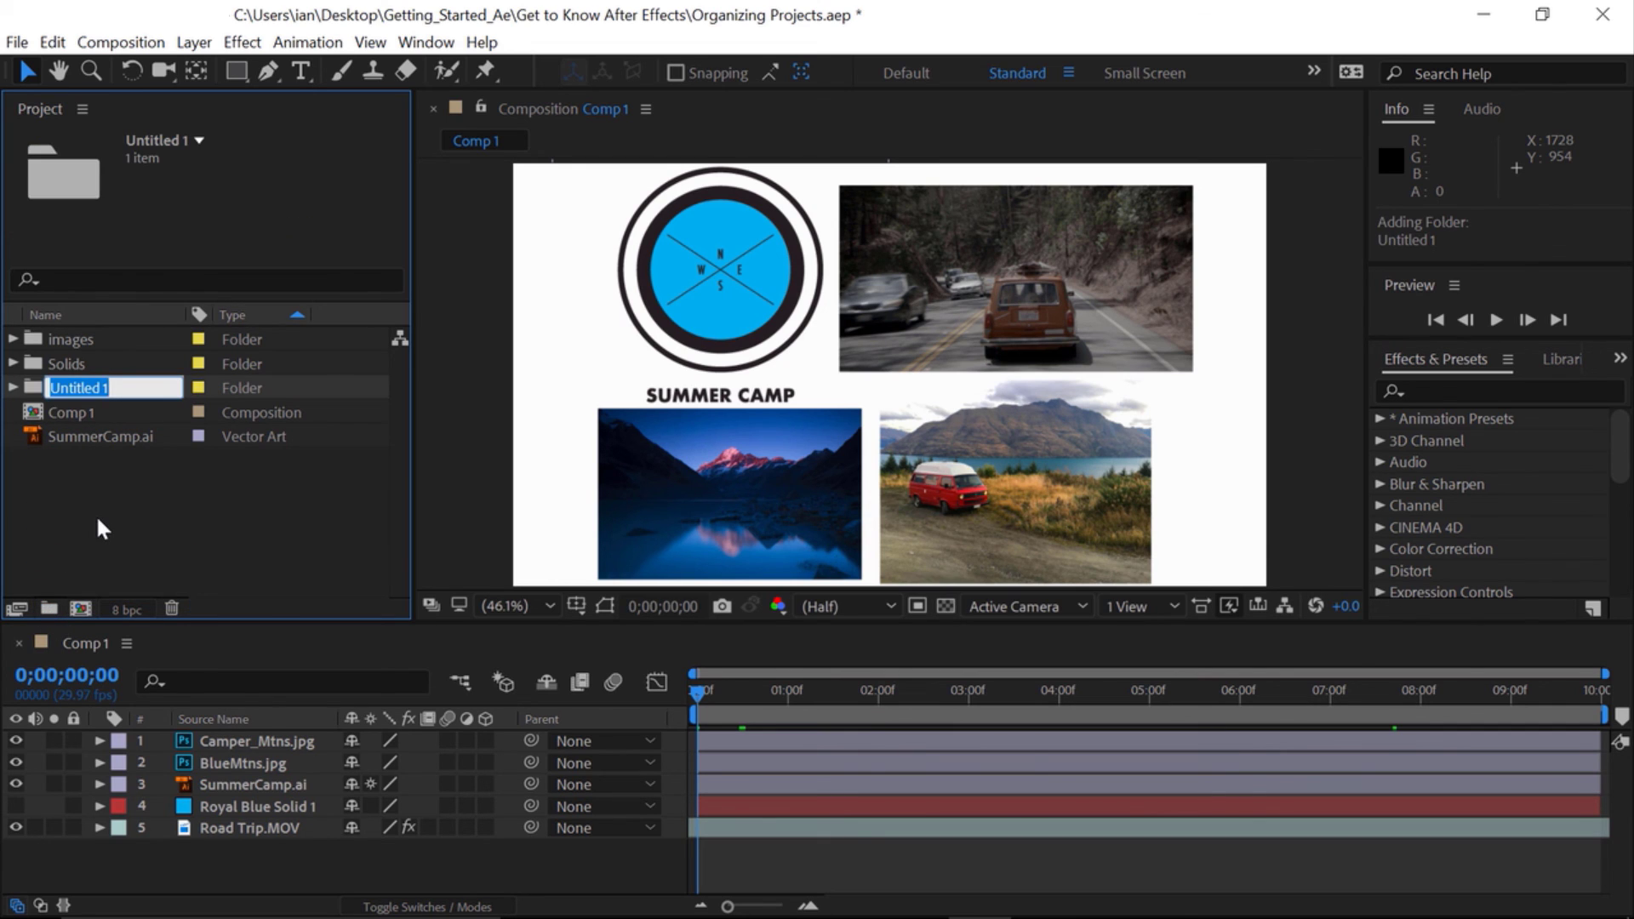
pyautogui.write('Footage')
pyautogui.press('Return')
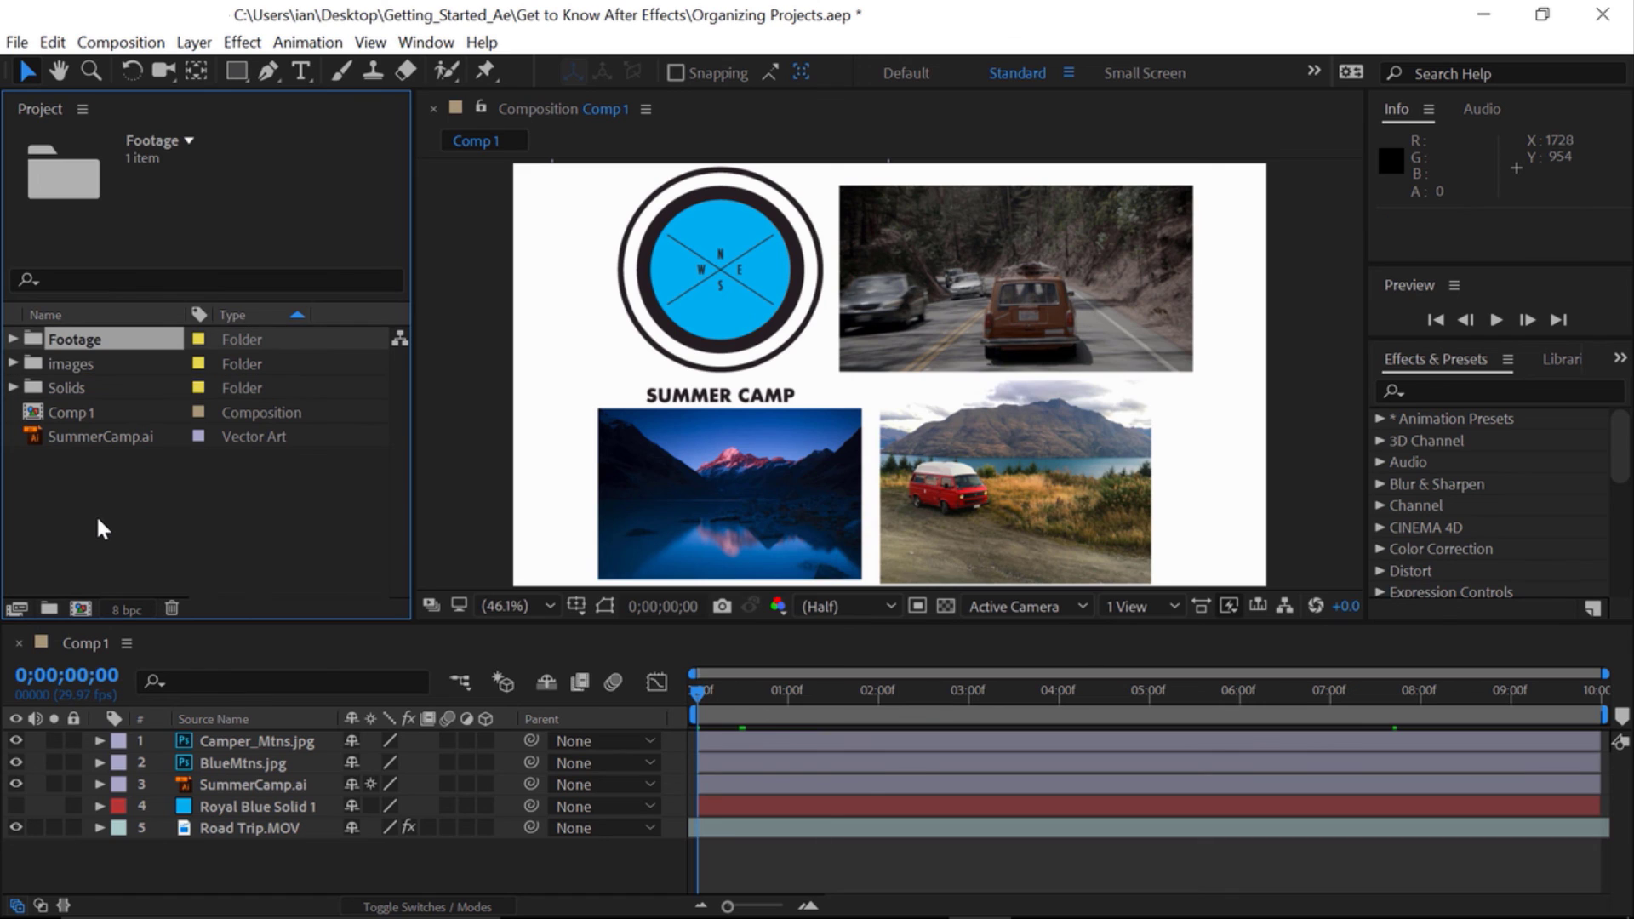
# Sort the project items by Name, ending in ascending order
pyautogui.click(67, 313)
pyautogui.click(67, 315)
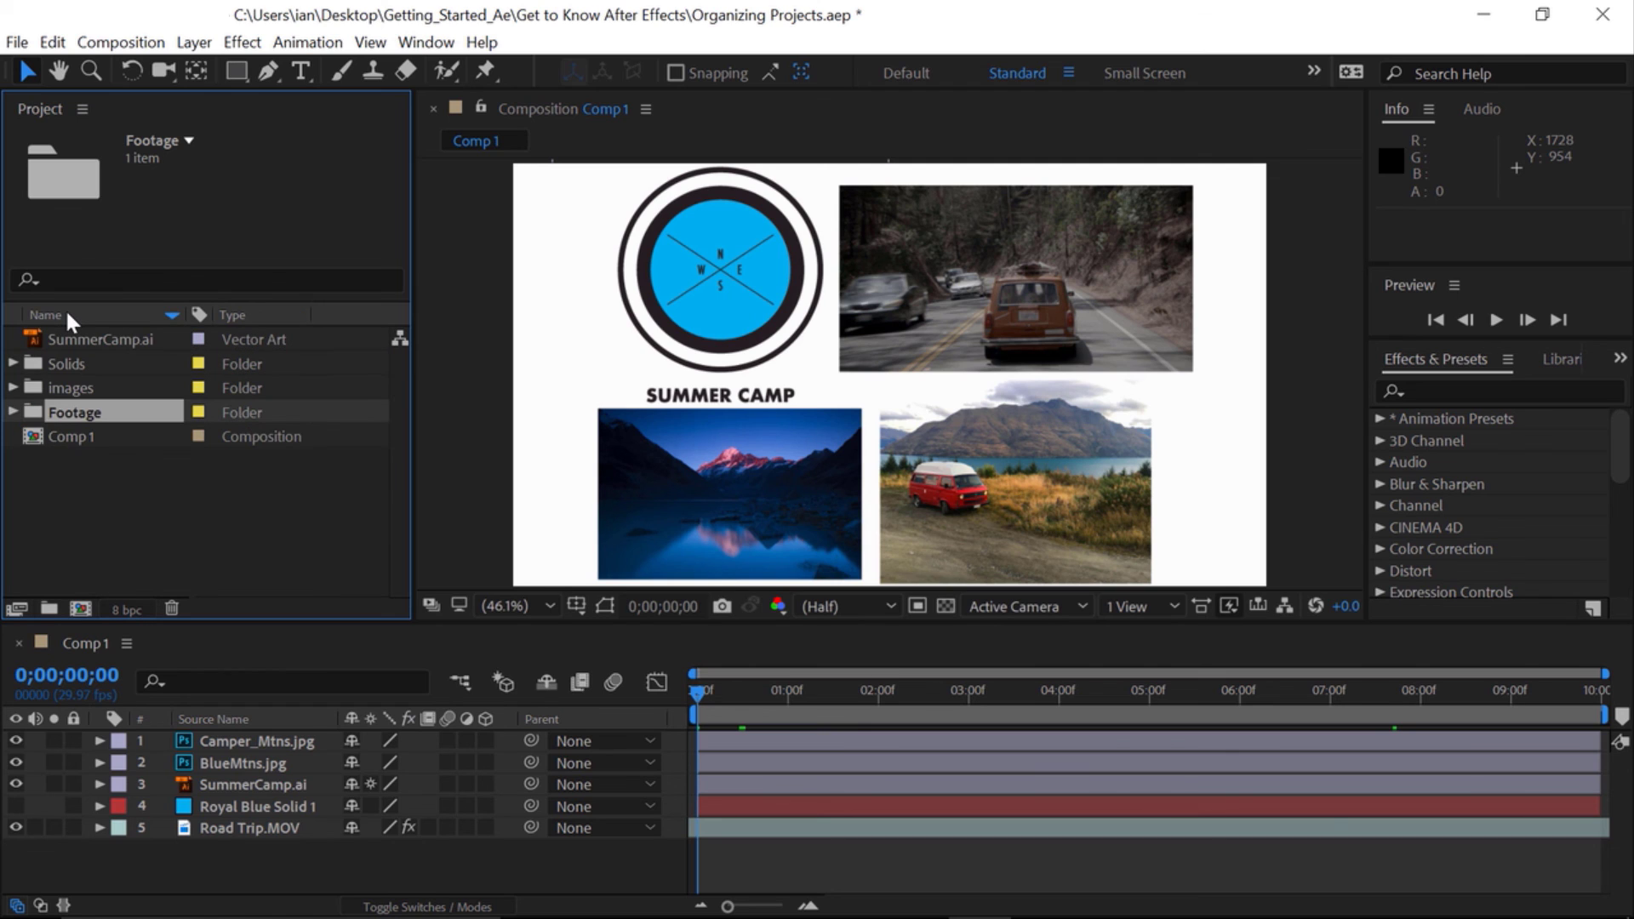
pyautogui.click(67, 315)
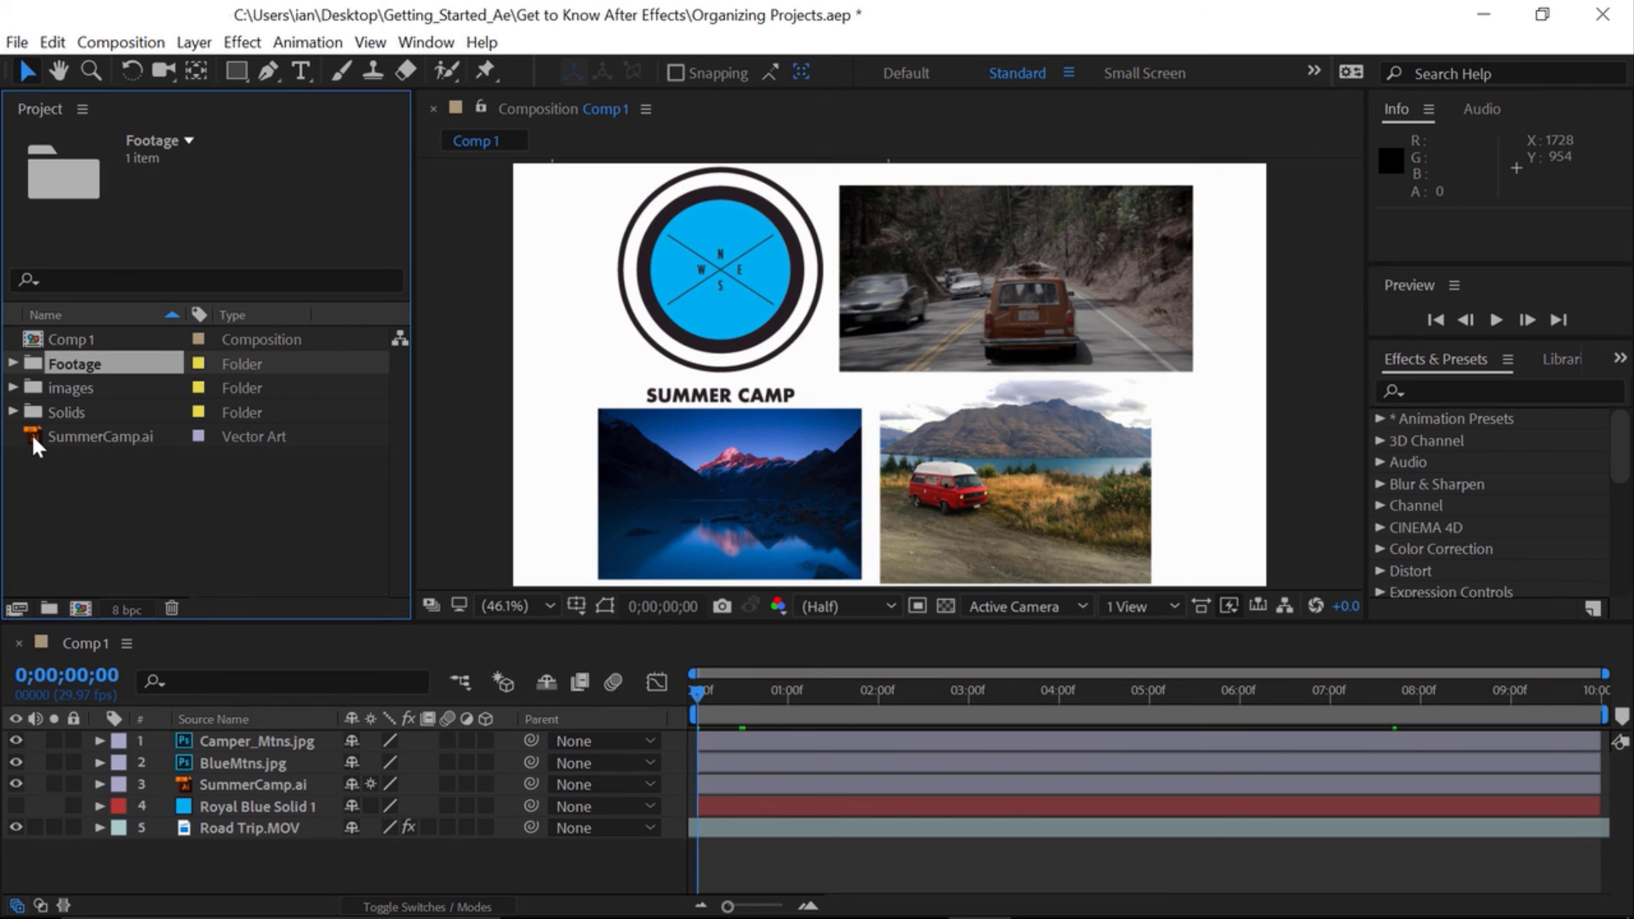
# File SummerCamp.ai into a new 'Vectors' folder, leaving Comp 1 beside four folders
pyautogui.moveTo(34, 441); pyautogui.dragTo(49, 606)
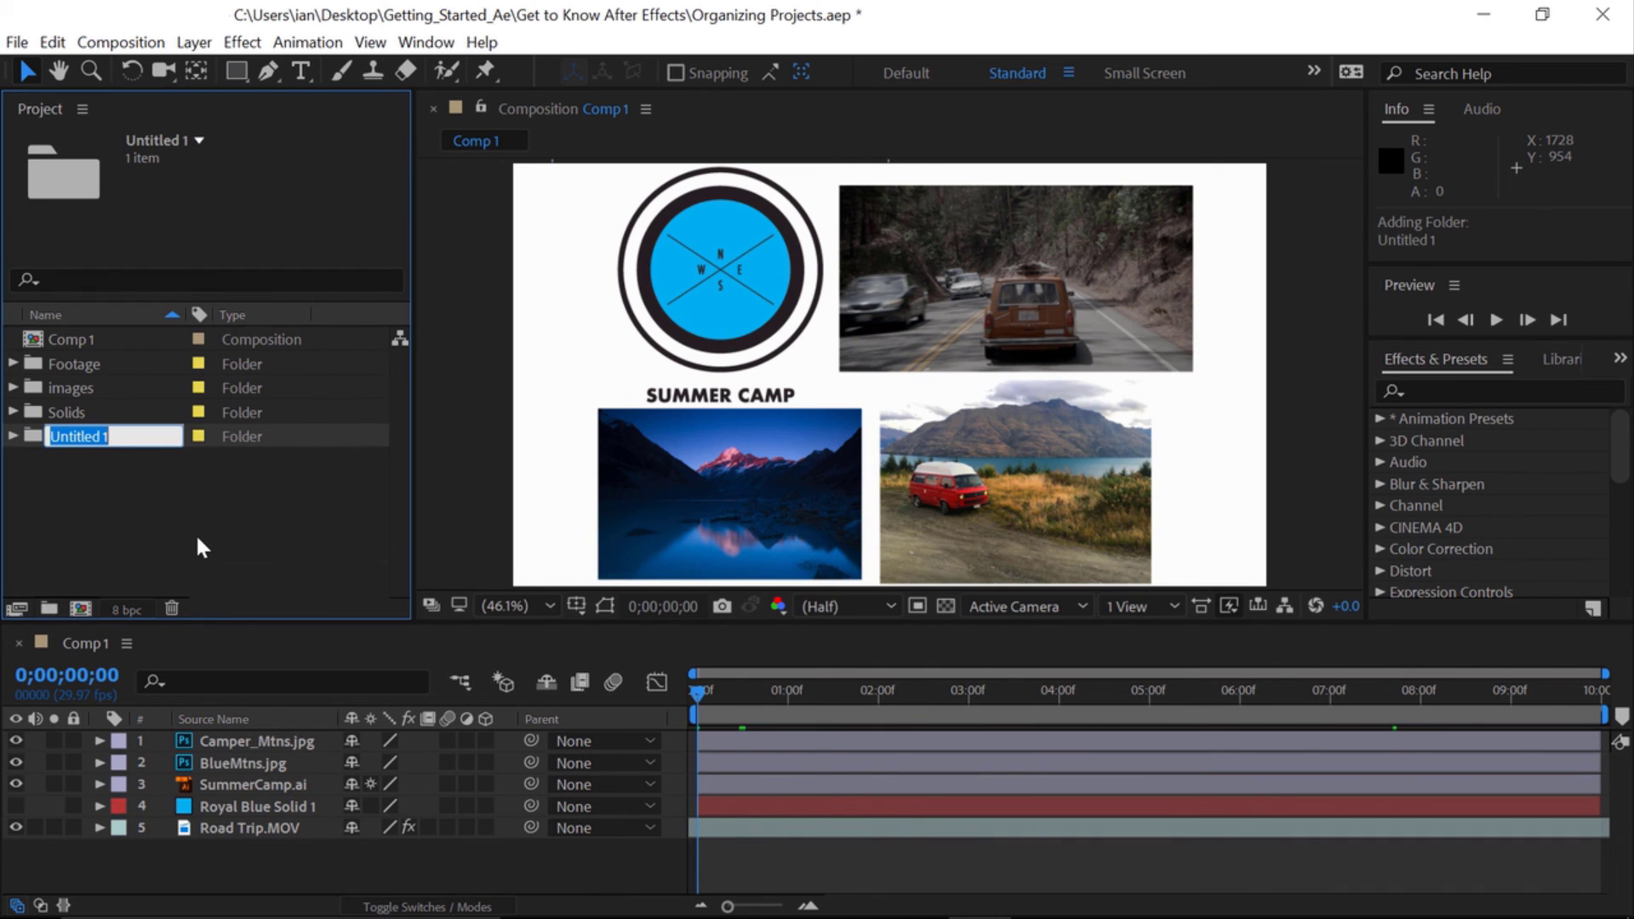
pyautogui.write('Vectors')
pyautogui.press('Return')
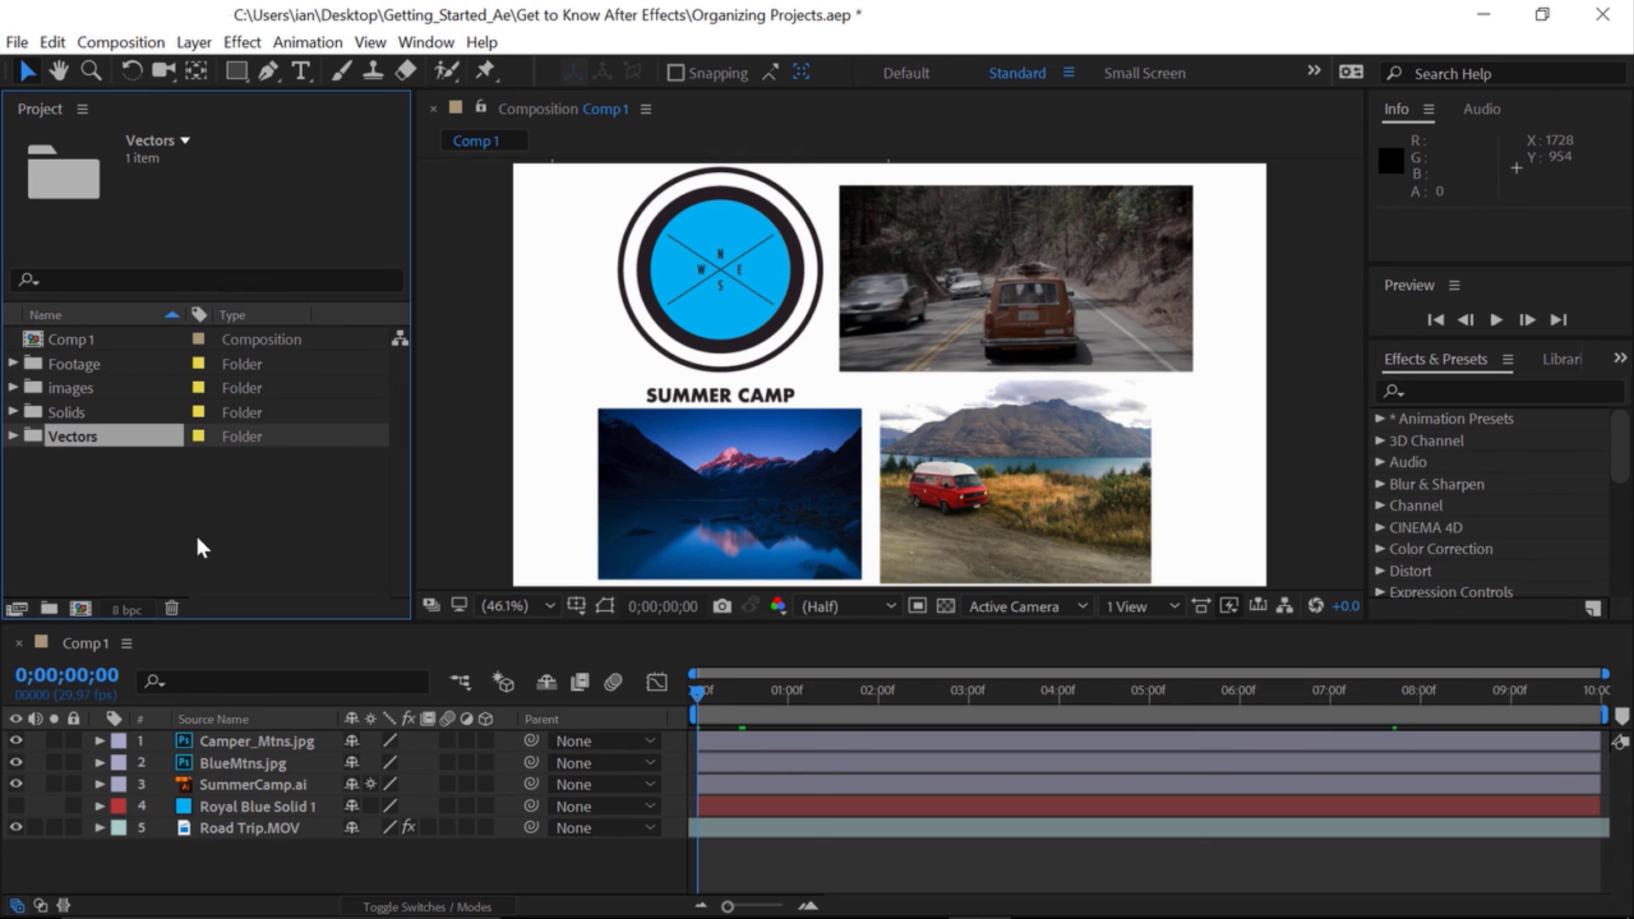
pyautogui.click(71, 282)
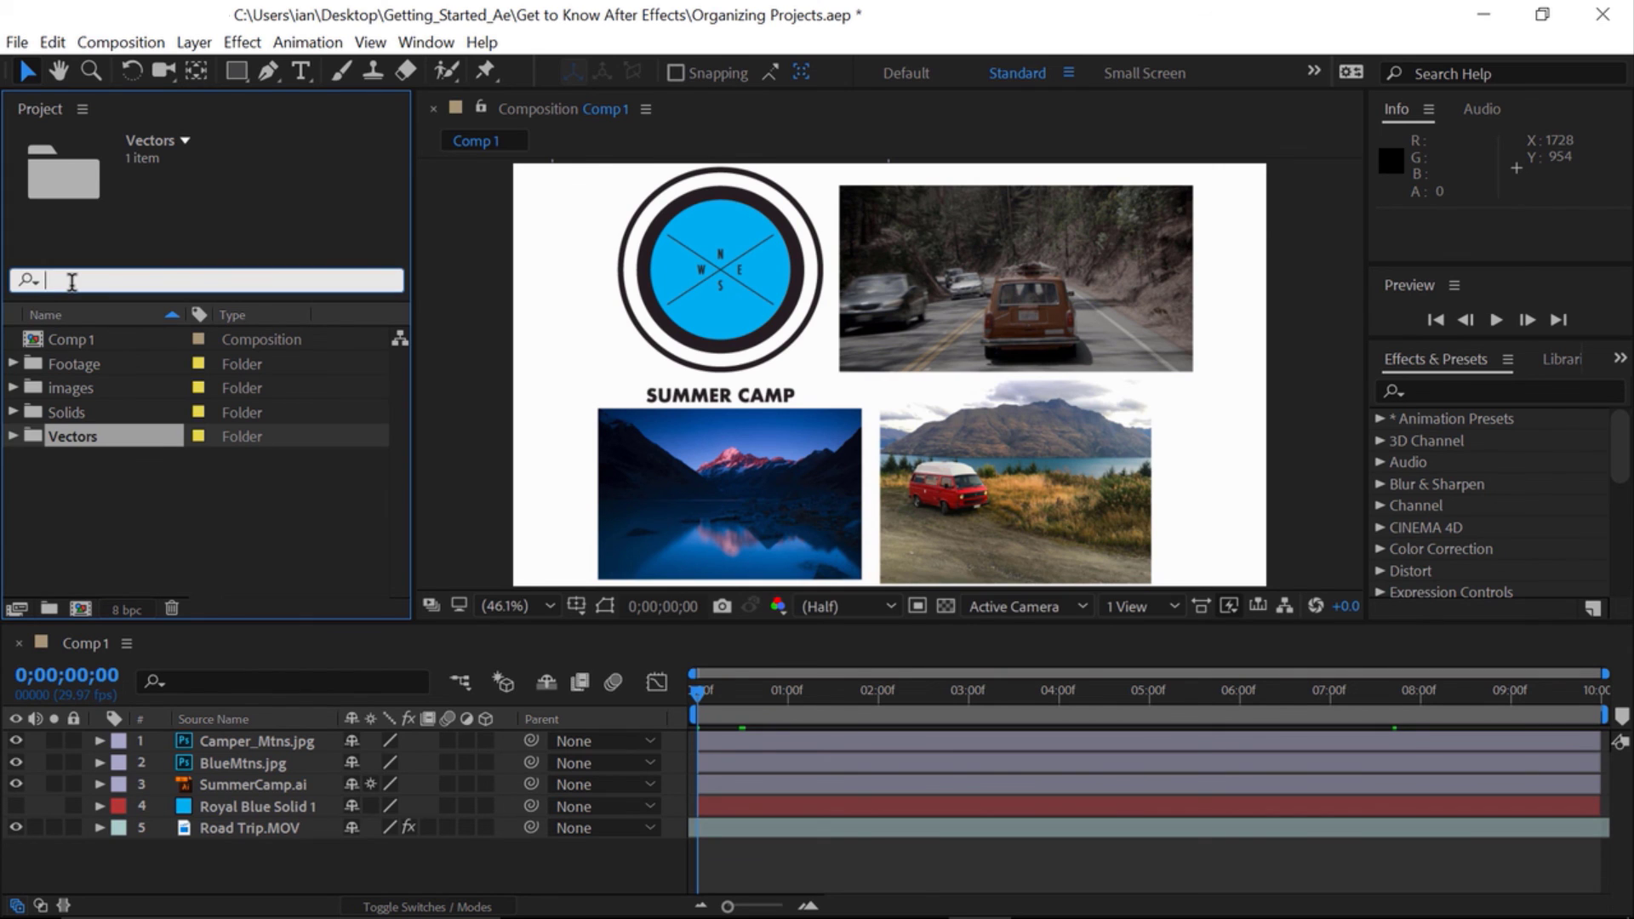
pyautogui.write('cam')
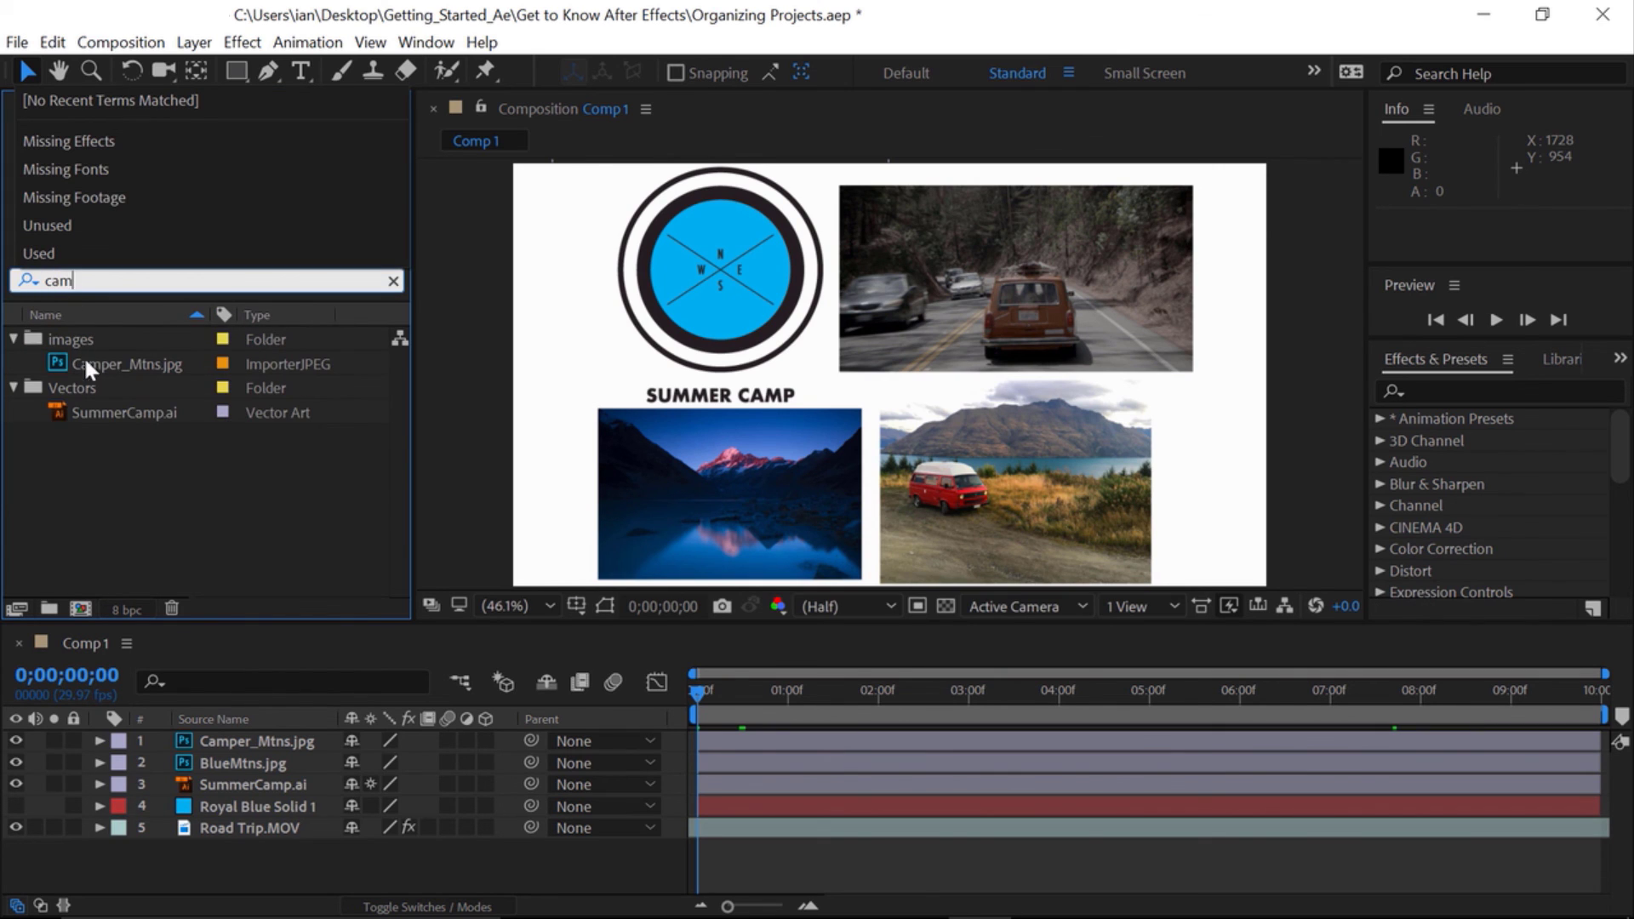
pyautogui.press('Return')
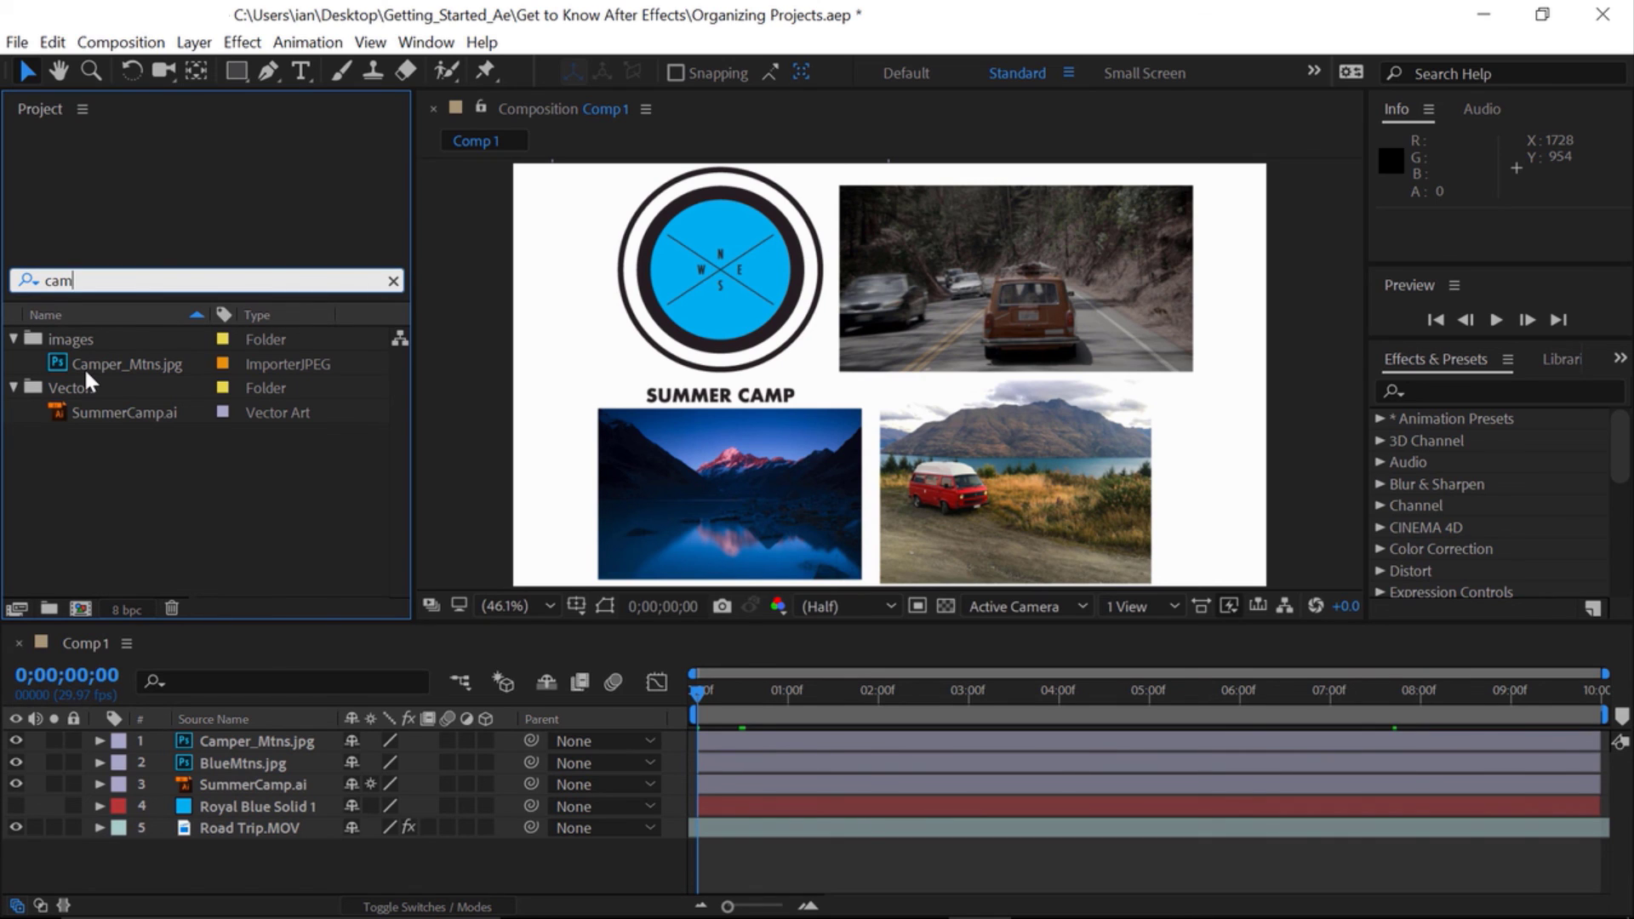
pyautogui.click(395, 285)
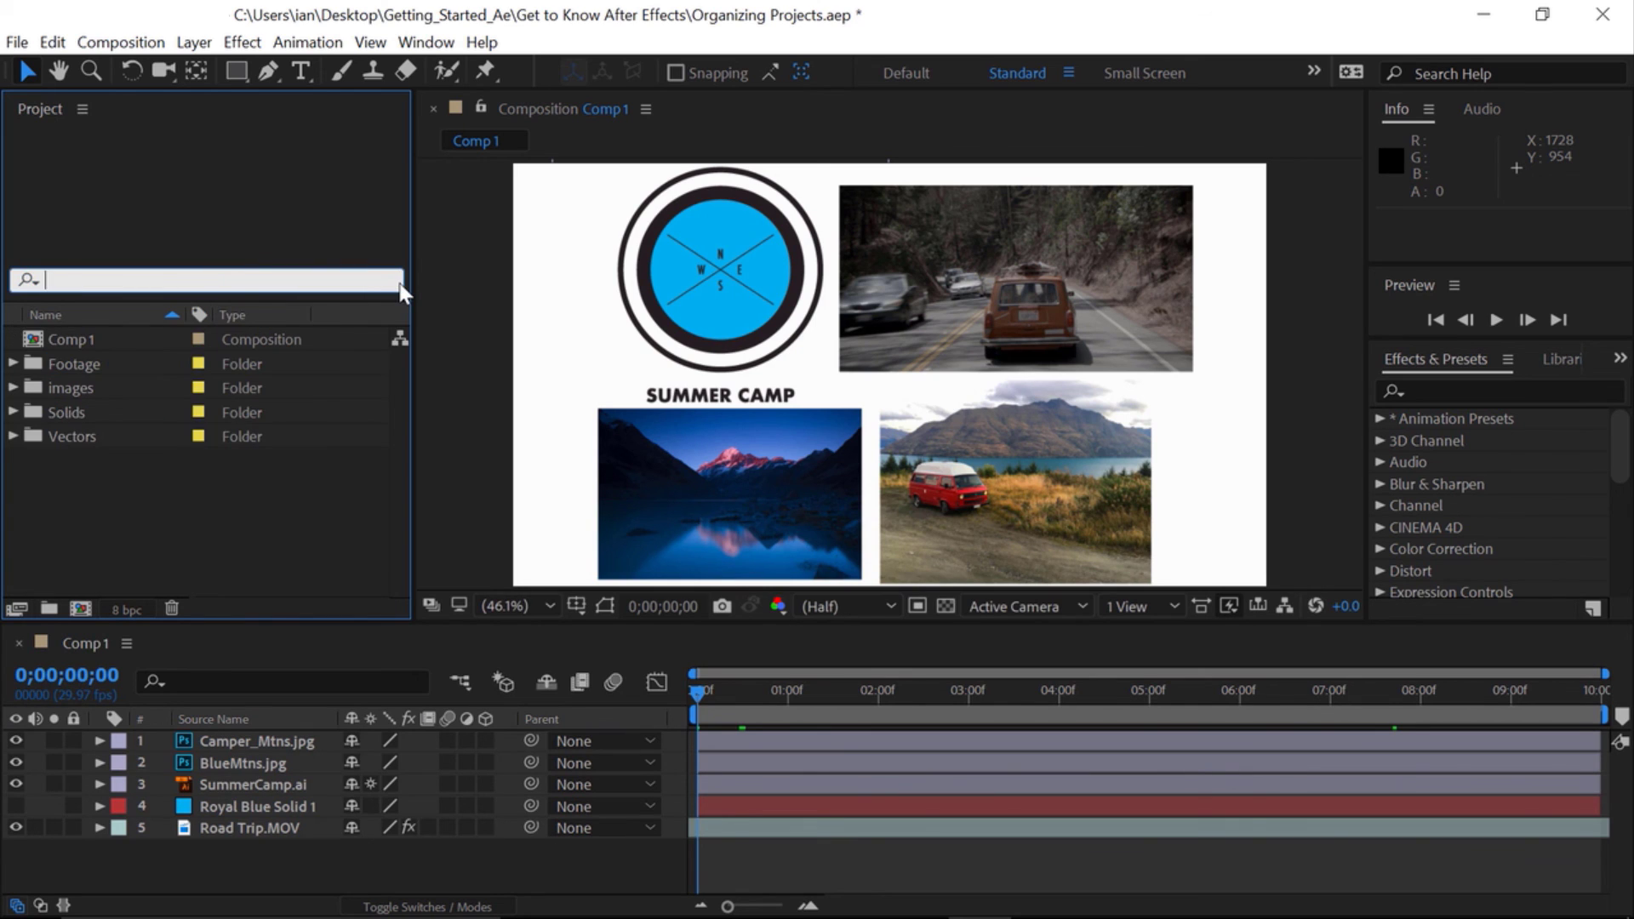